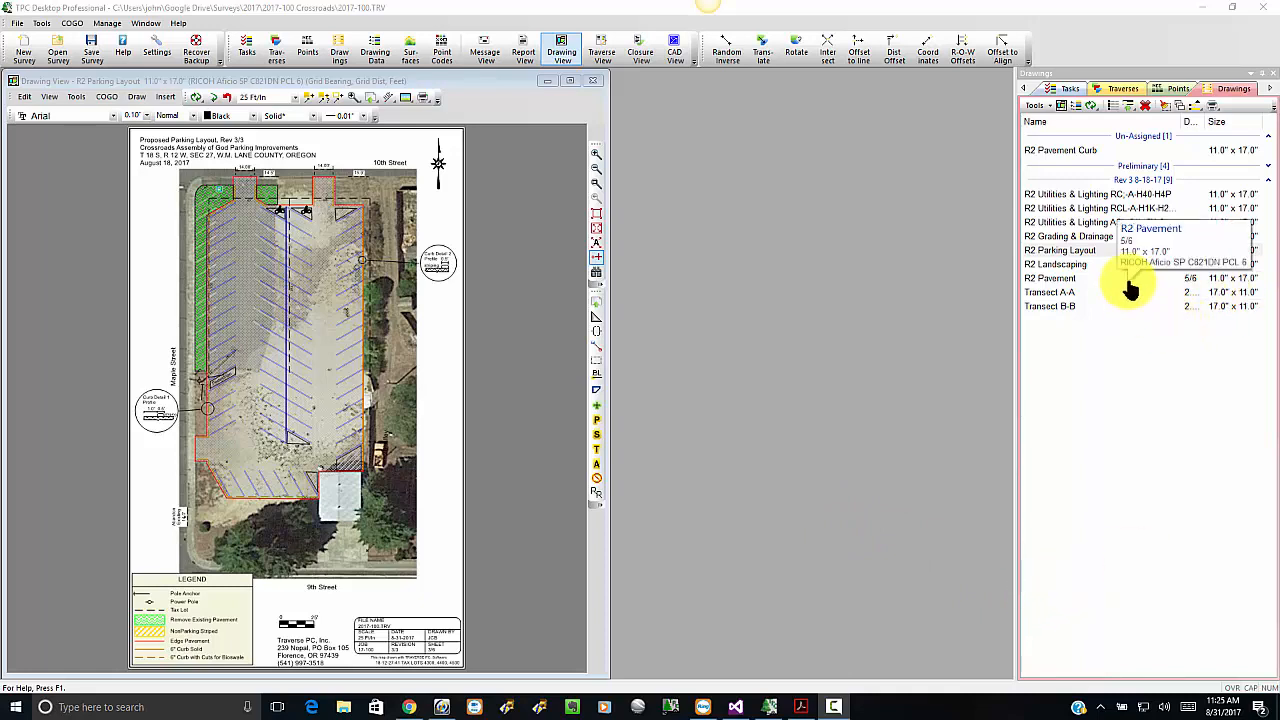
# Step: Turn the display of all four traverses in the Stipes 45° group on and back off
pyautogui.click(1124, 90)
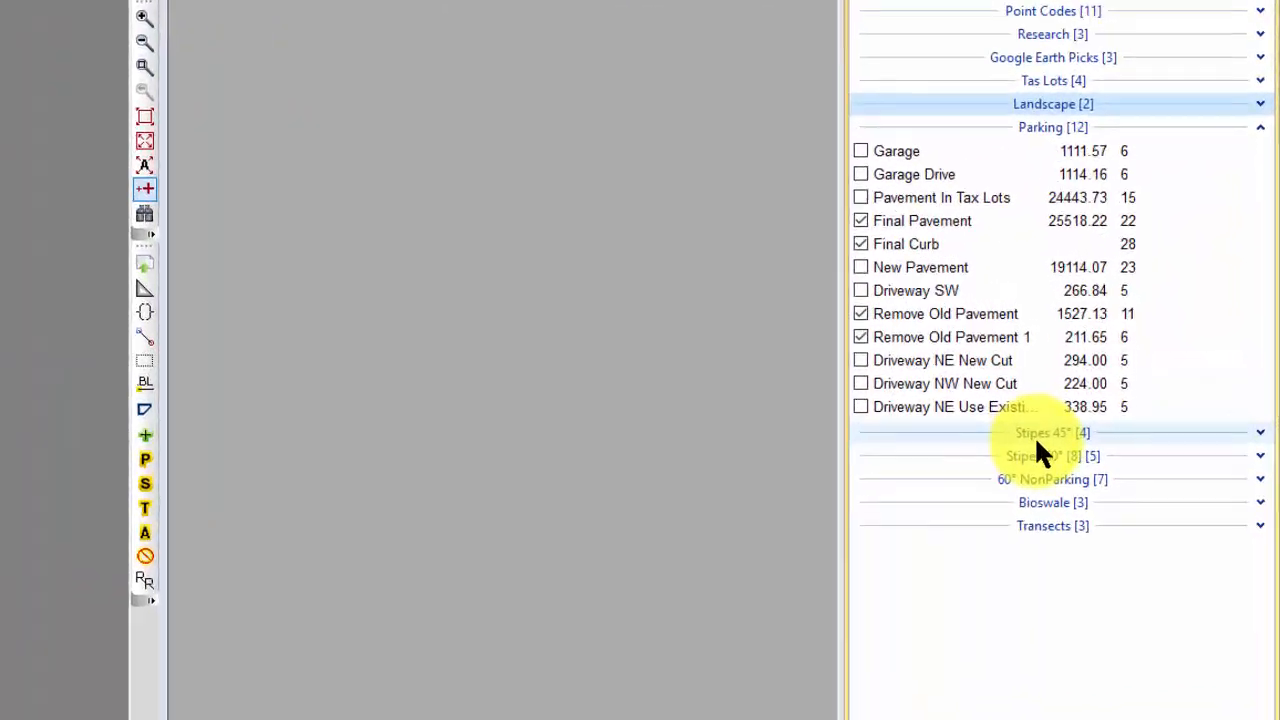
pyautogui.click(1256, 434)
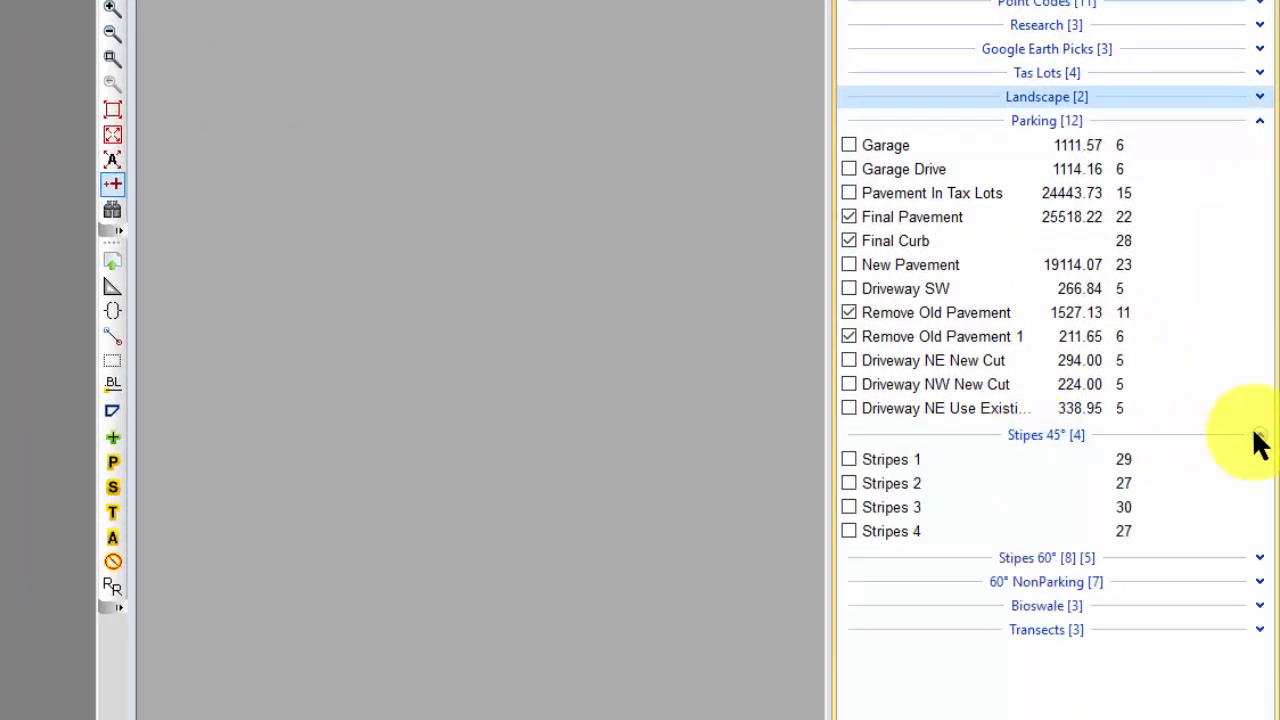
pyautogui.click(1047, 434)
pyautogui.click(849, 459)
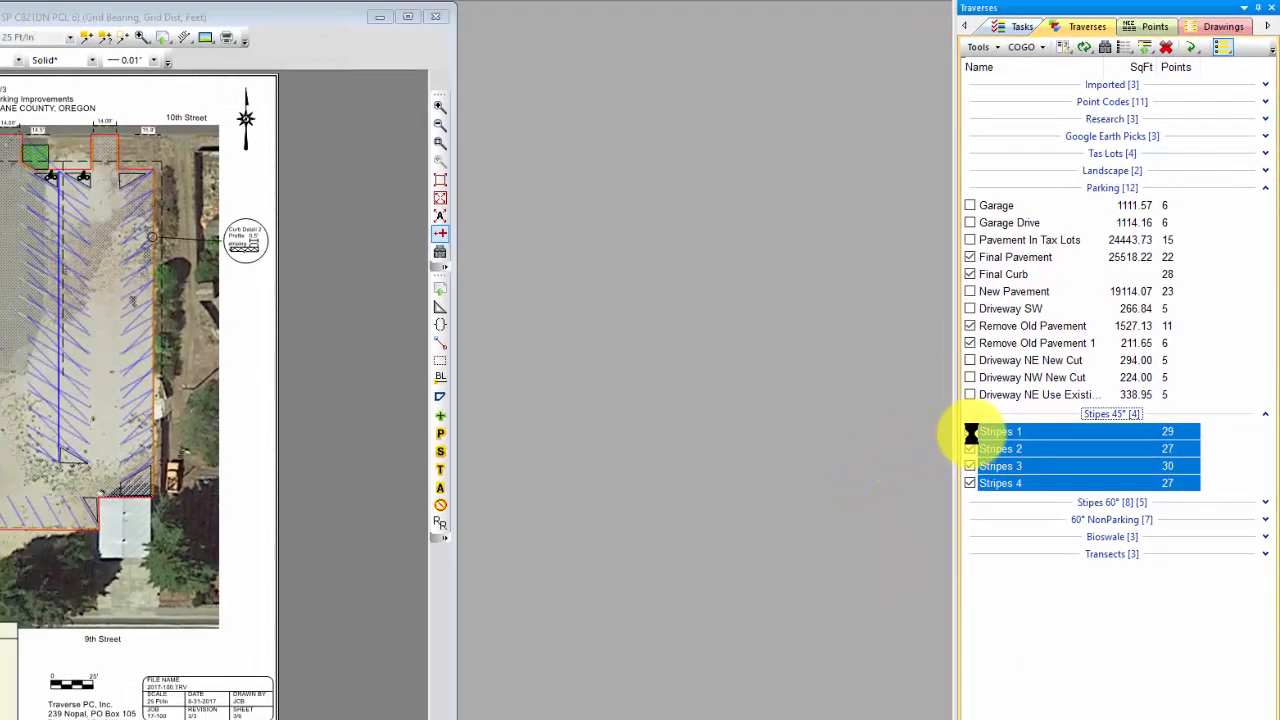
pyautogui.click(970, 432)
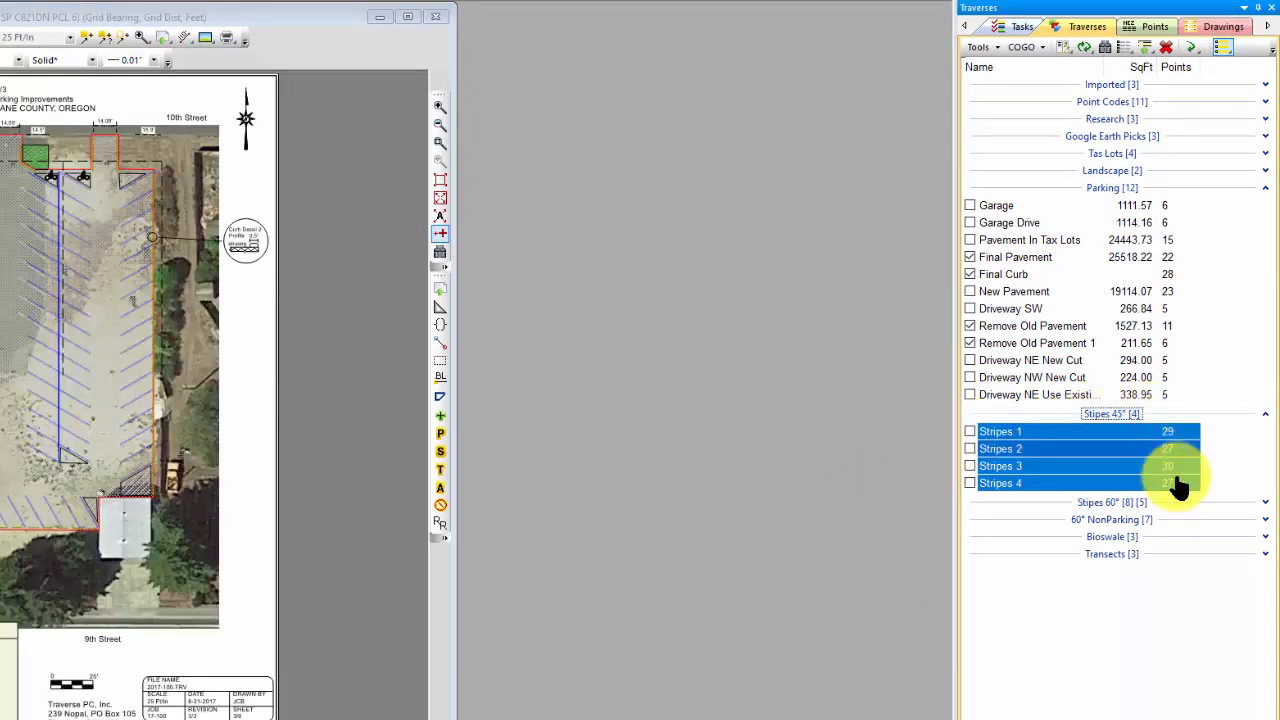
pyautogui.click(1265, 416)
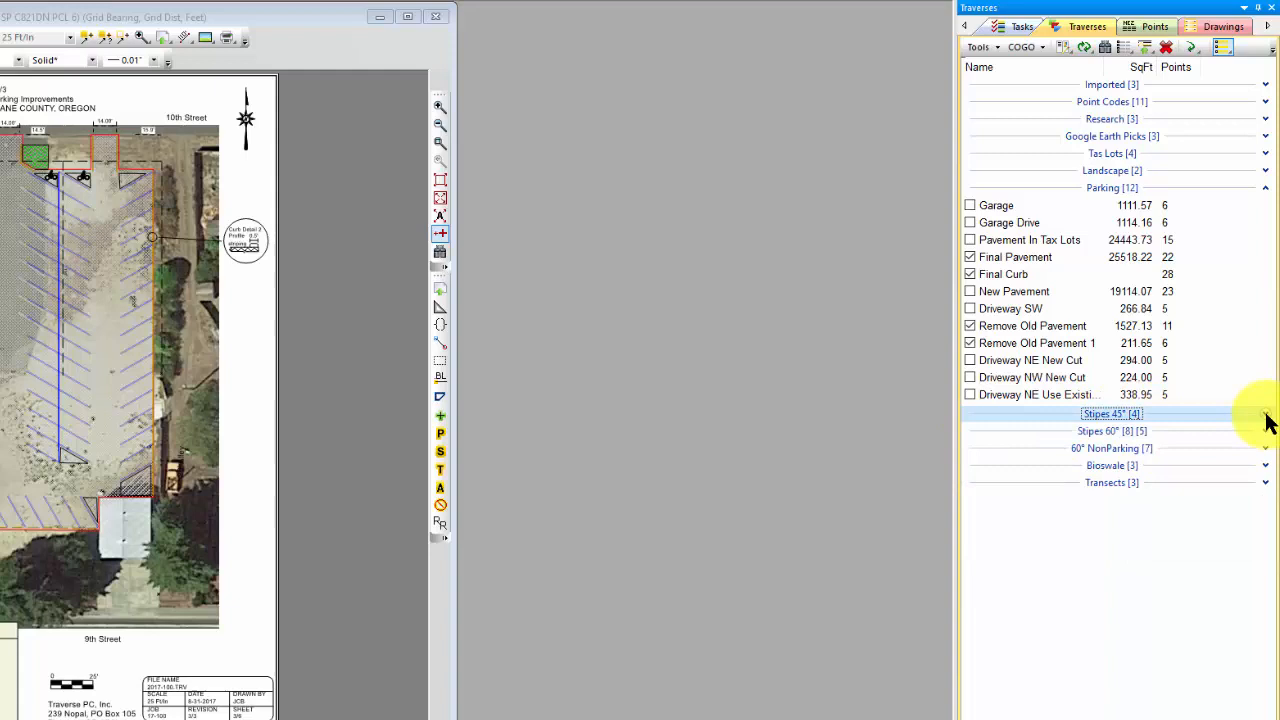
# Step: Expand the Stipes 60° traverse group and select all of its traverses
pyautogui.click(1146, 431)
pyautogui.click(1262, 432)
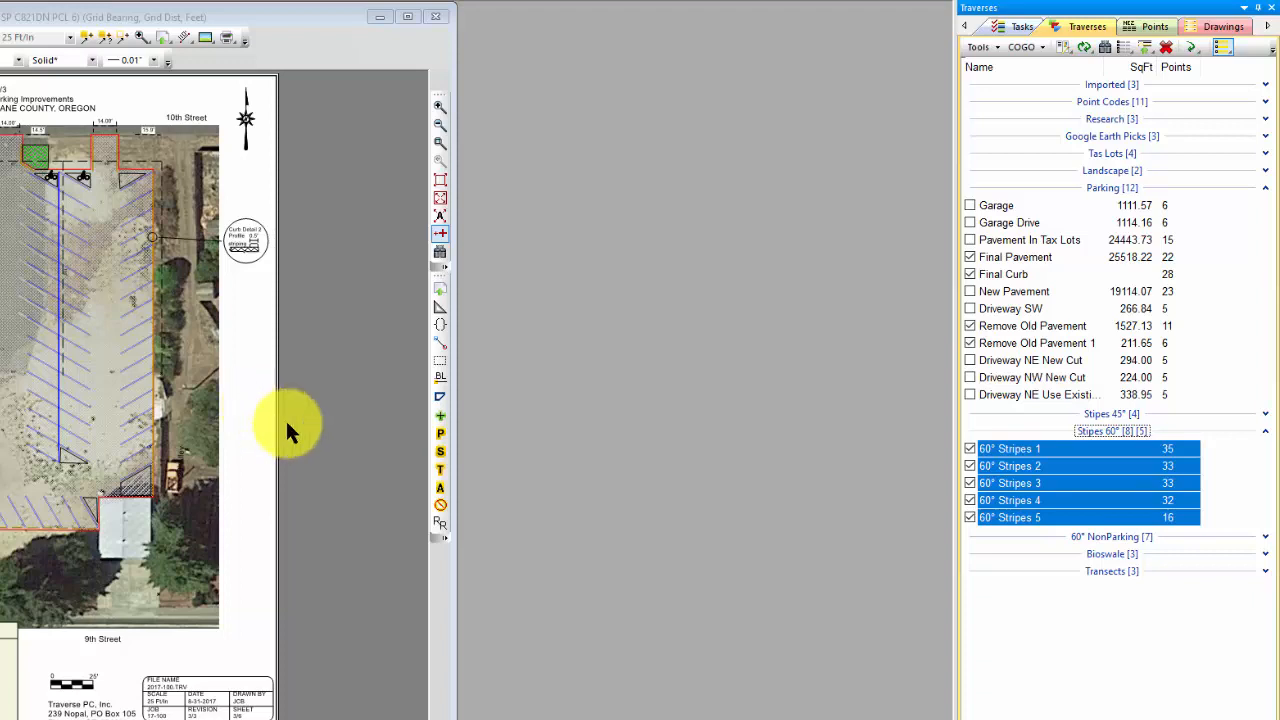
pyautogui.click(350, 417)
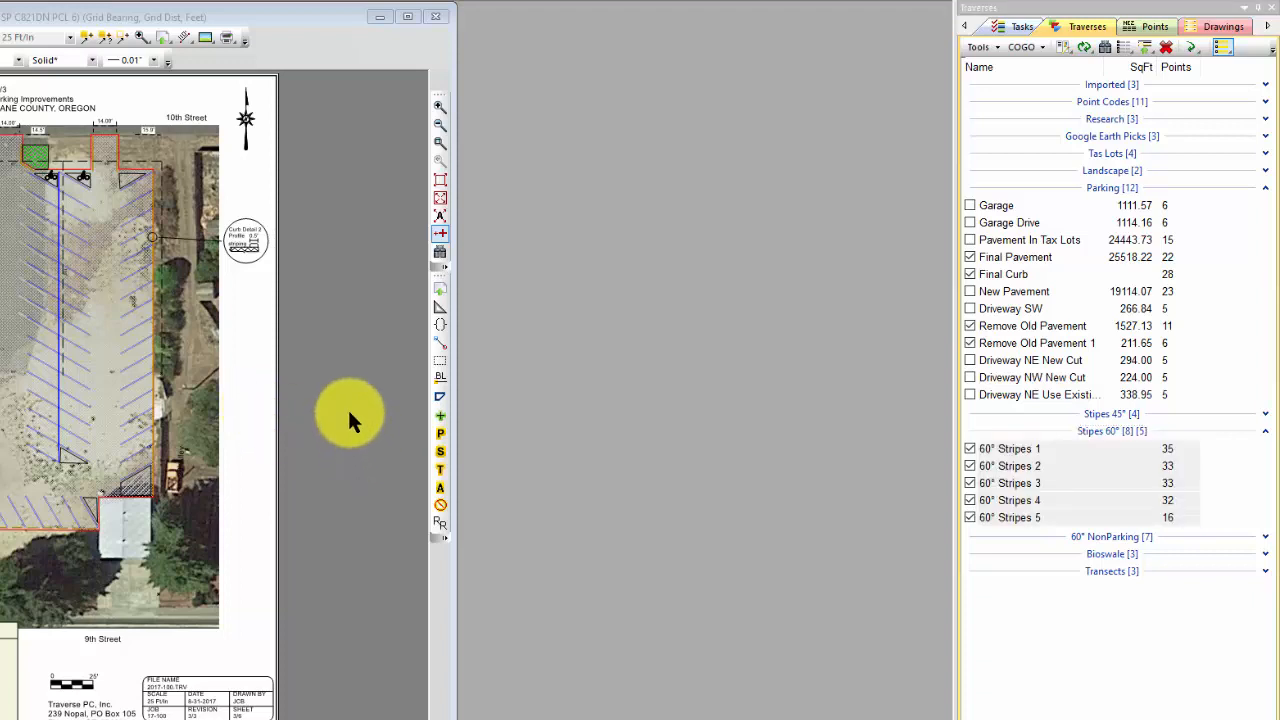
# Step: Untag the 60° Stripes 1 traverse along the east side of the parking lot to remove it from the drawing
pyautogui.click(440, 143)
pyautogui.moveTo(57, 243); pyautogui.dragTo(229, 363)
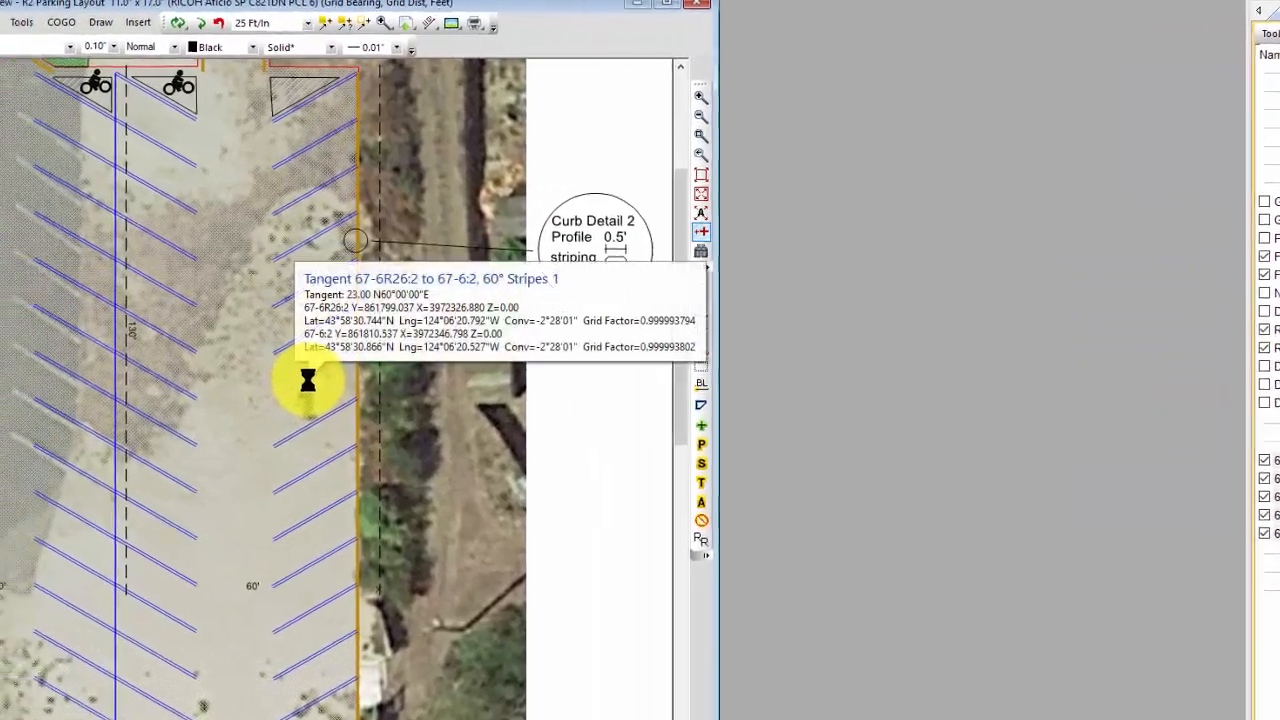
pyautogui.rightClick(69, 374)
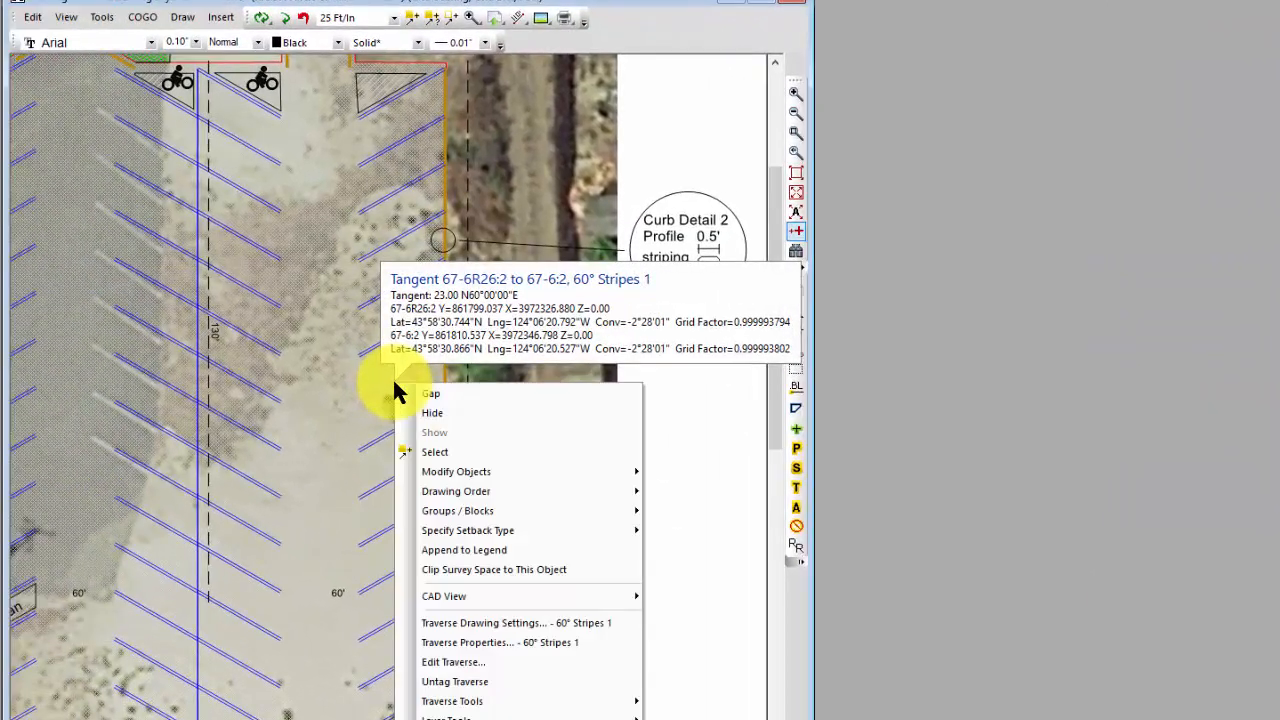
pyautogui.click(474, 683)
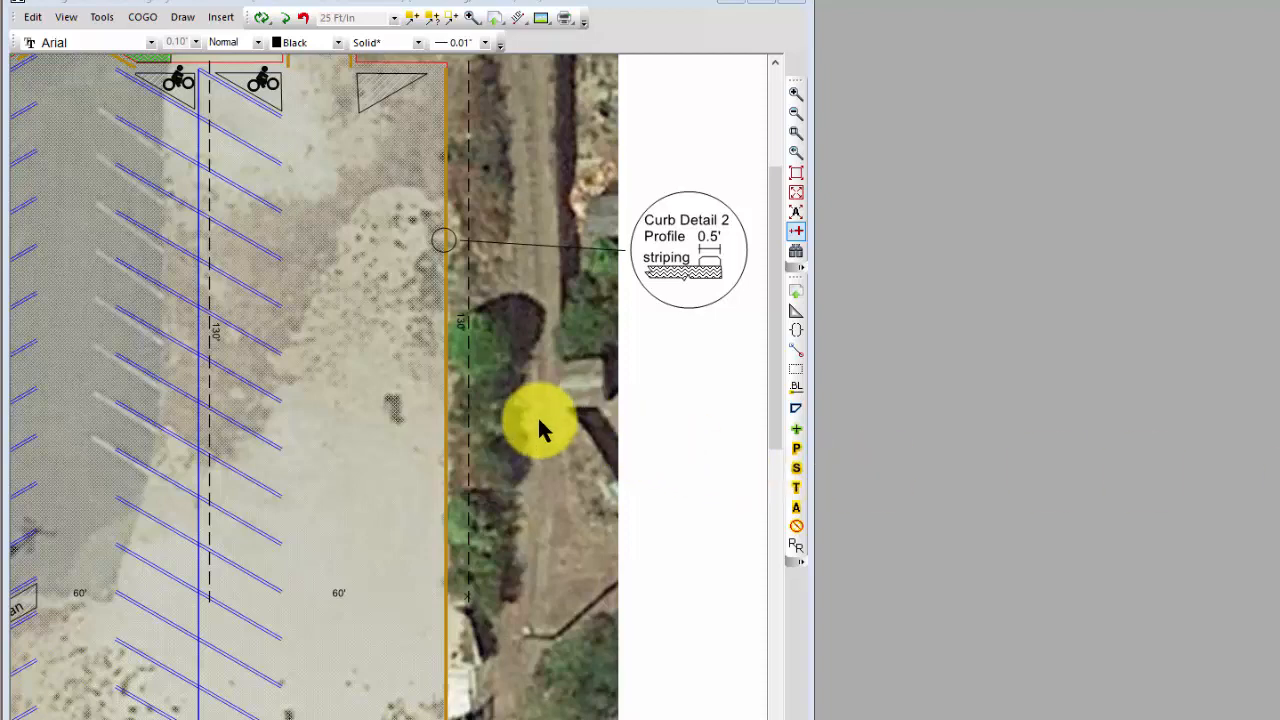
# Step: Place a parallel copy of the dashed 130' line east of the lot along the east Final Curb line
pyautogui.scroll(1, 538, 479)
pyautogui.scroll(1, 538, 481)
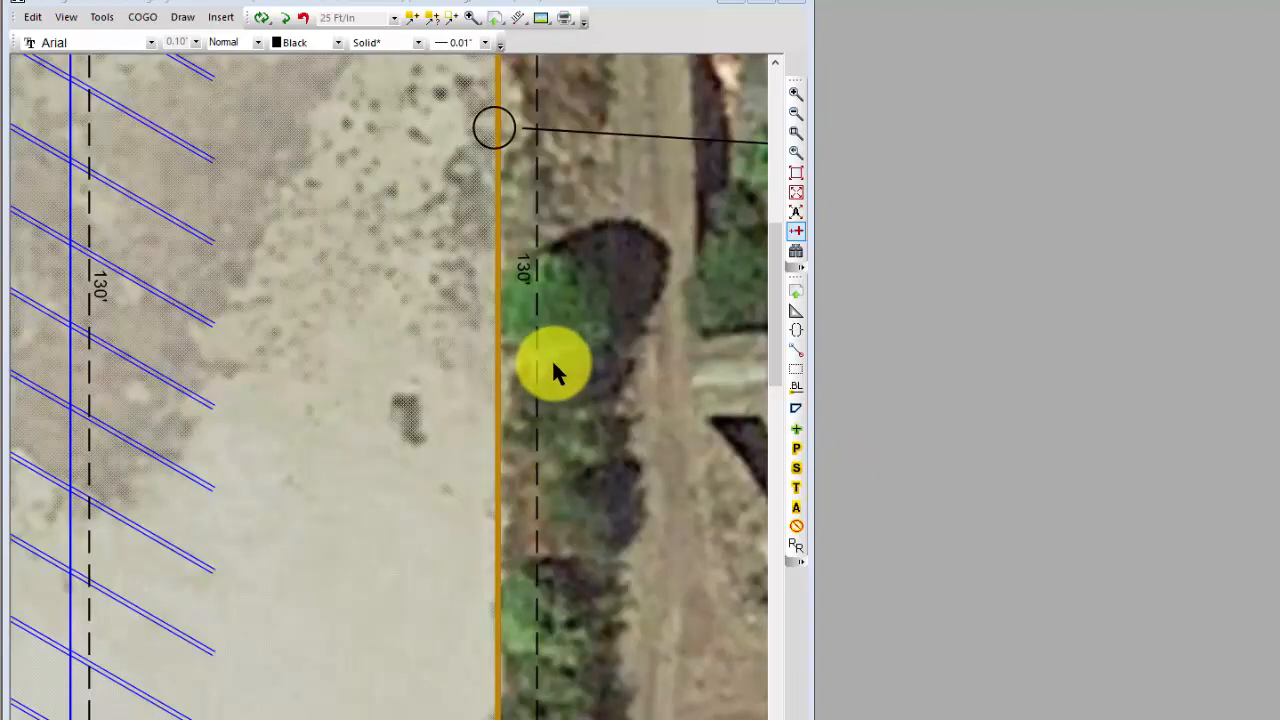
pyautogui.scroll(-1, 545, 381)
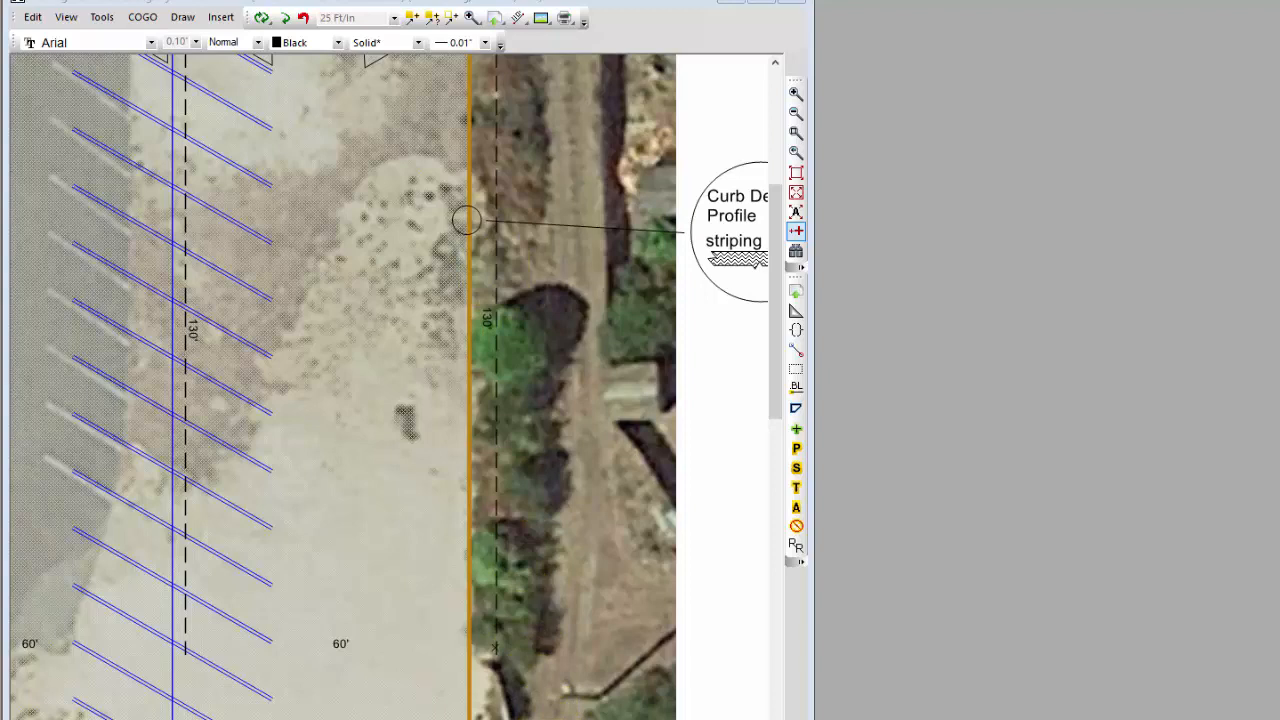
pyautogui.hscroll(2, 389, 387)
pyautogui.click(712, 267)
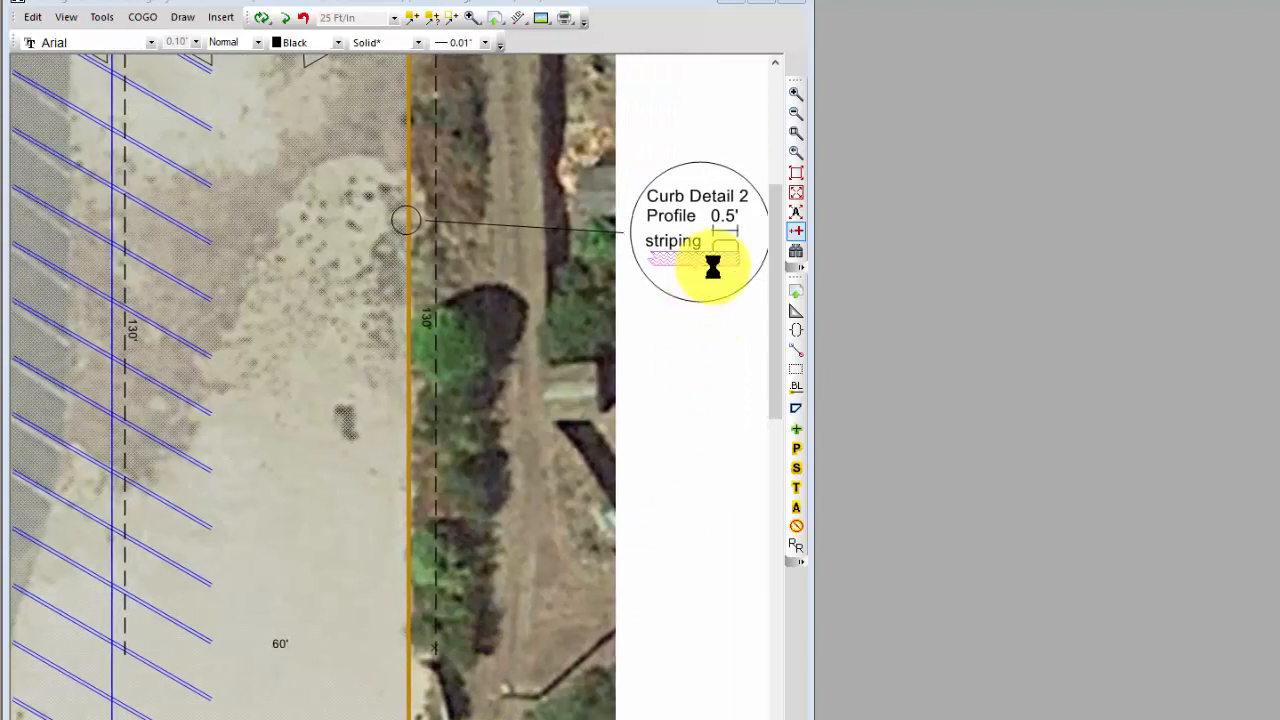
pyautogui.moveTo(715, 266)
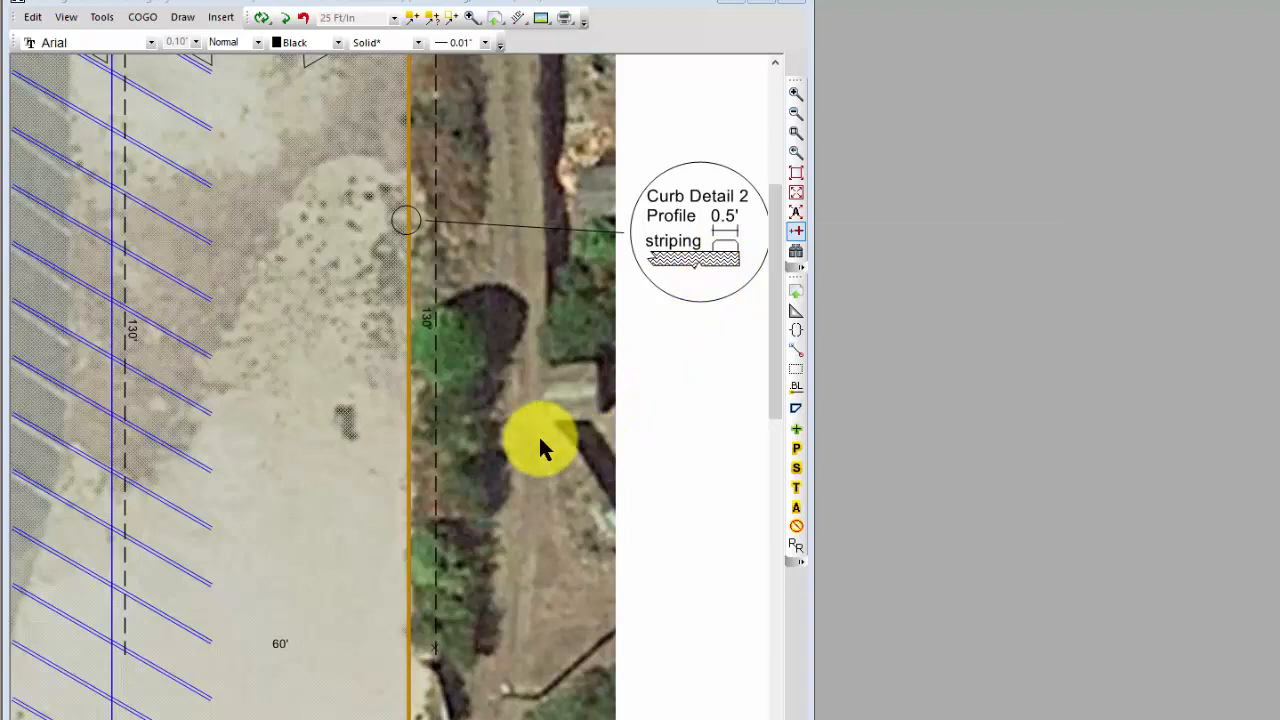
pyautogui.rightClick(436, 458)
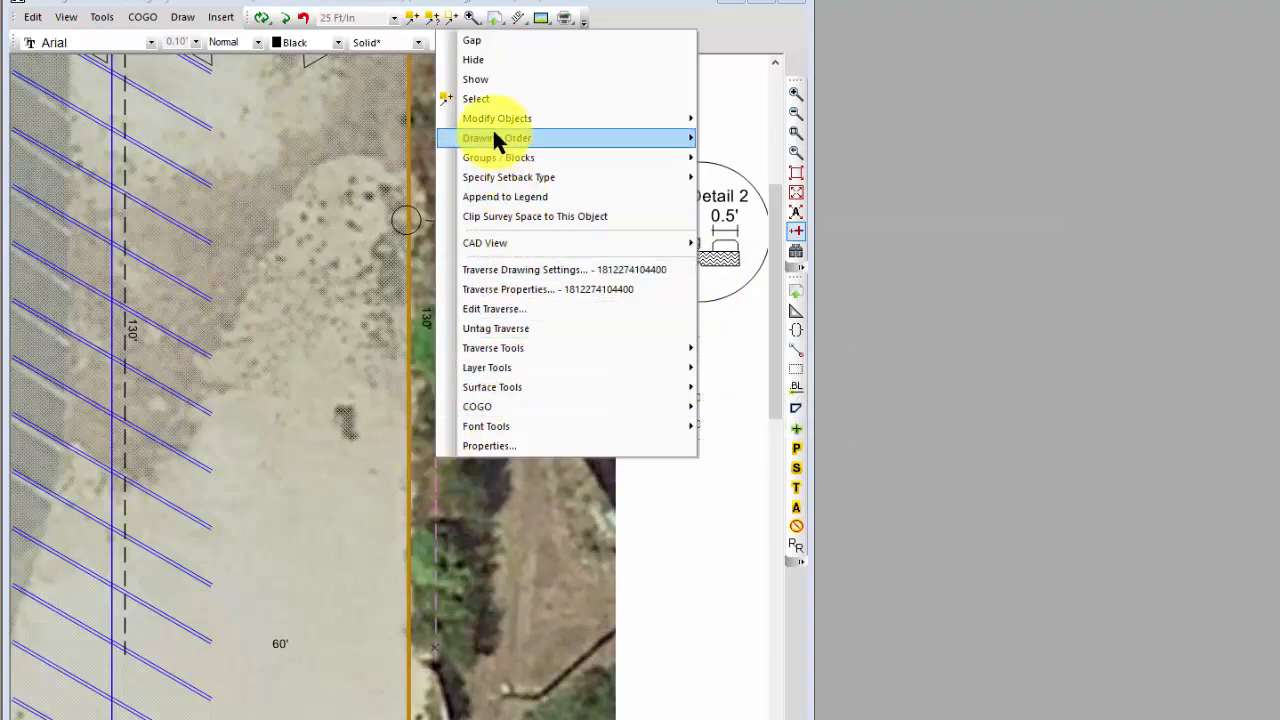
pyautogui.moveTo(490, 130)
pyautogui.click(749, 205)
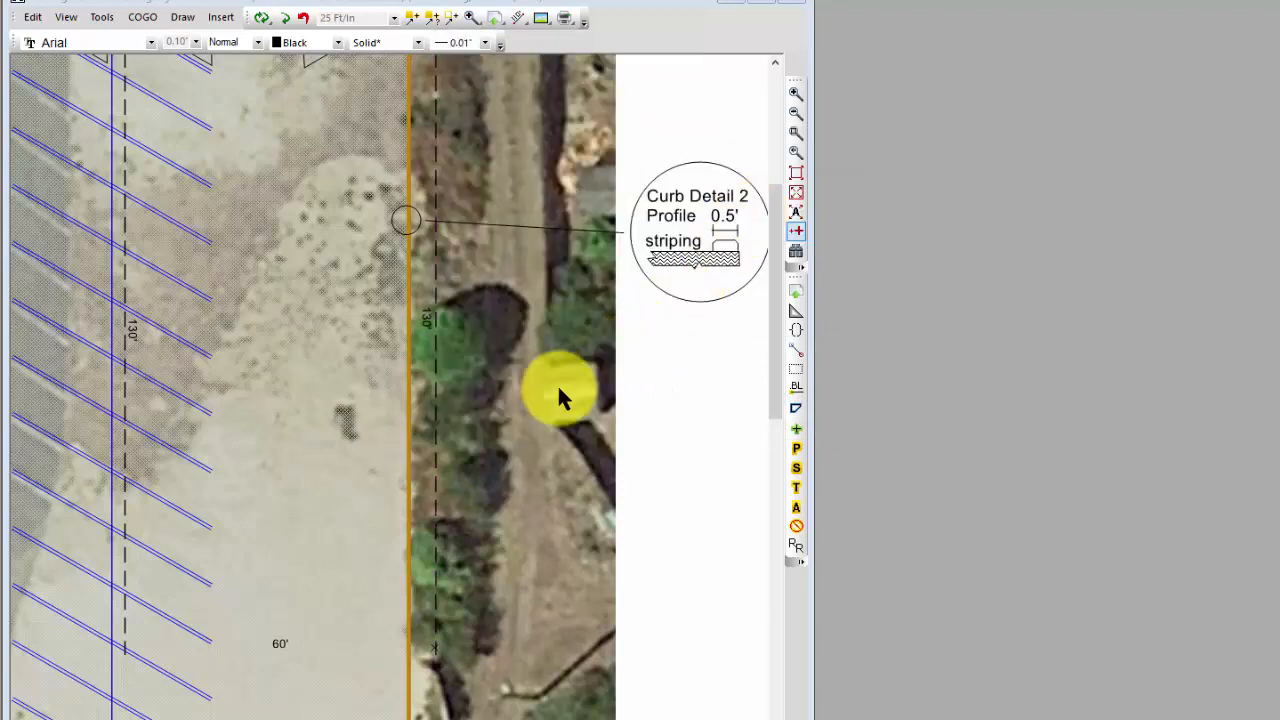
pyautogui.click(402, 368)
pyautogui.click(409, 334)
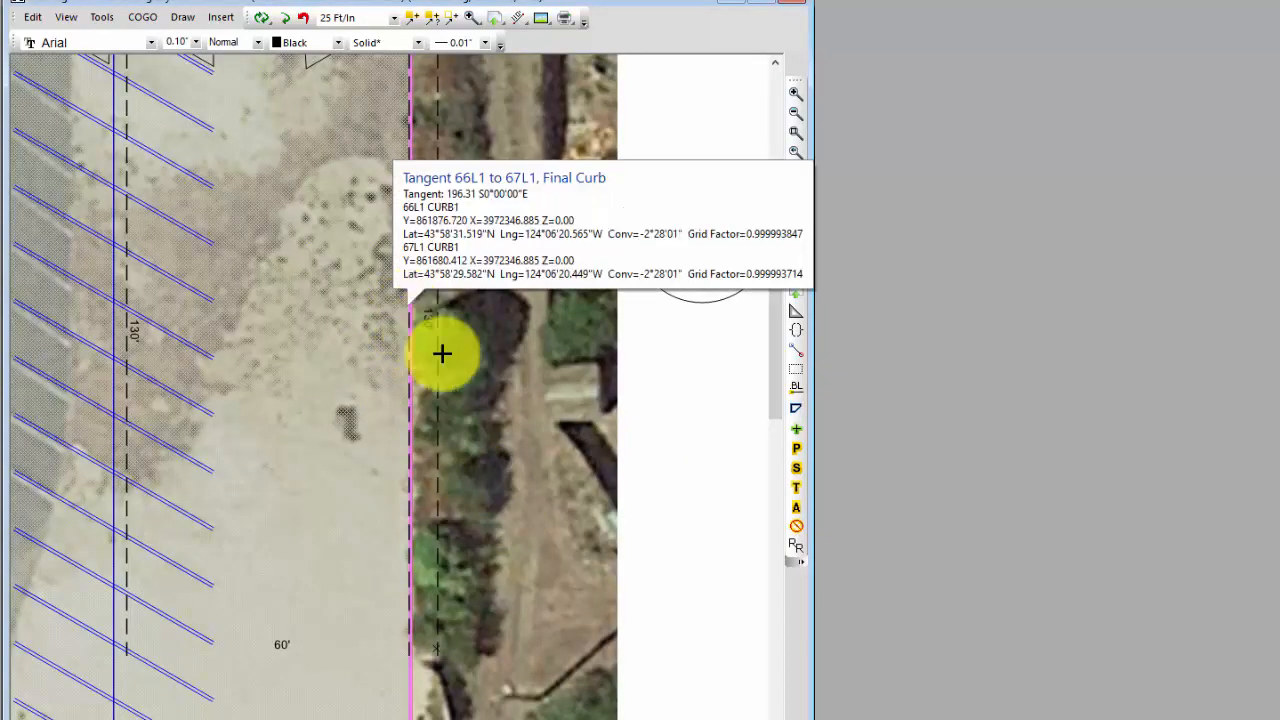
# Step: Set the horizontal distance of the new dashed line along the east curb to 160
pyautogui.moveTo(771, 357); pyautogui.dragTo(766, 317)
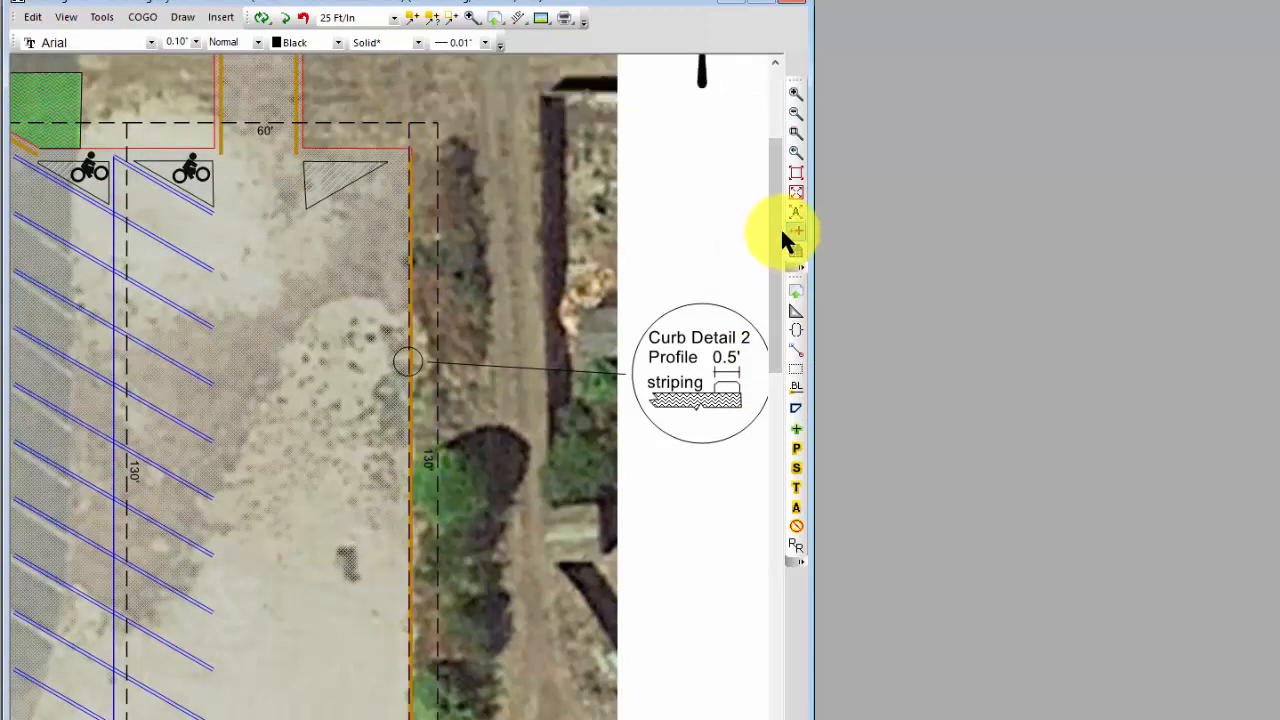
pyautogui.moveTo(780, 228); pyautogui.dragTo(786, 430)
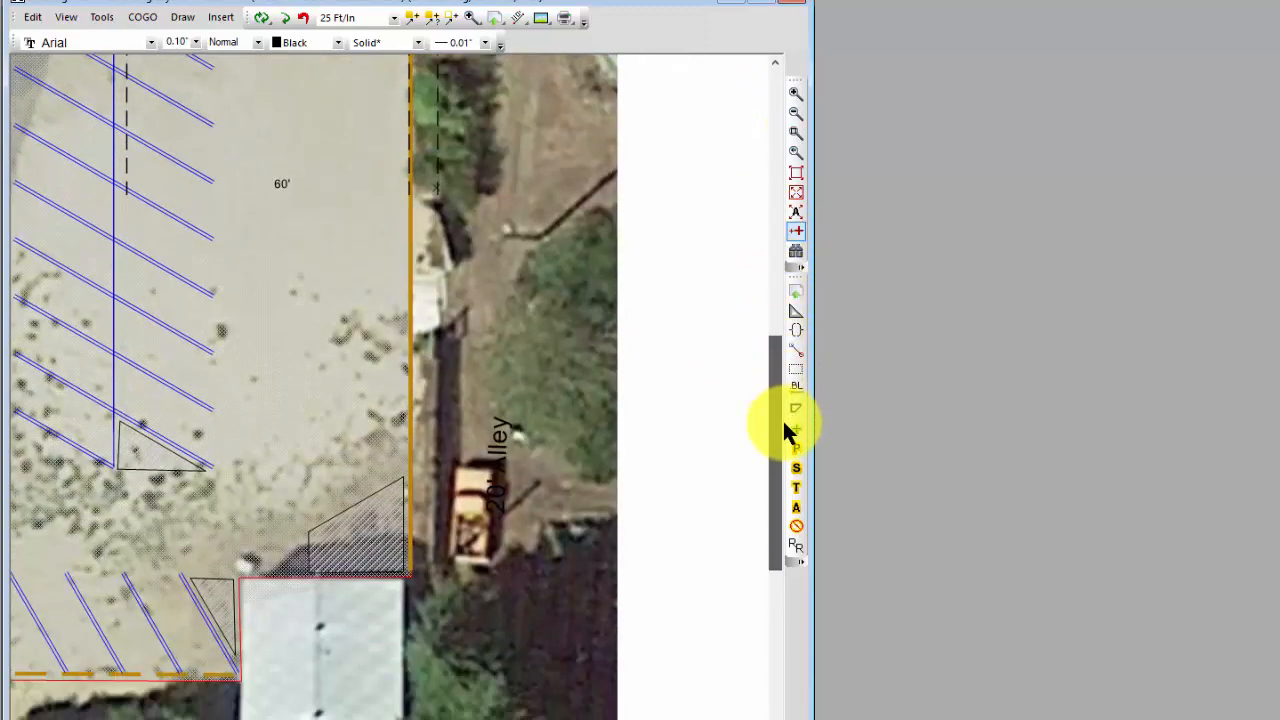
pyautogui.moveTo(409, 204)
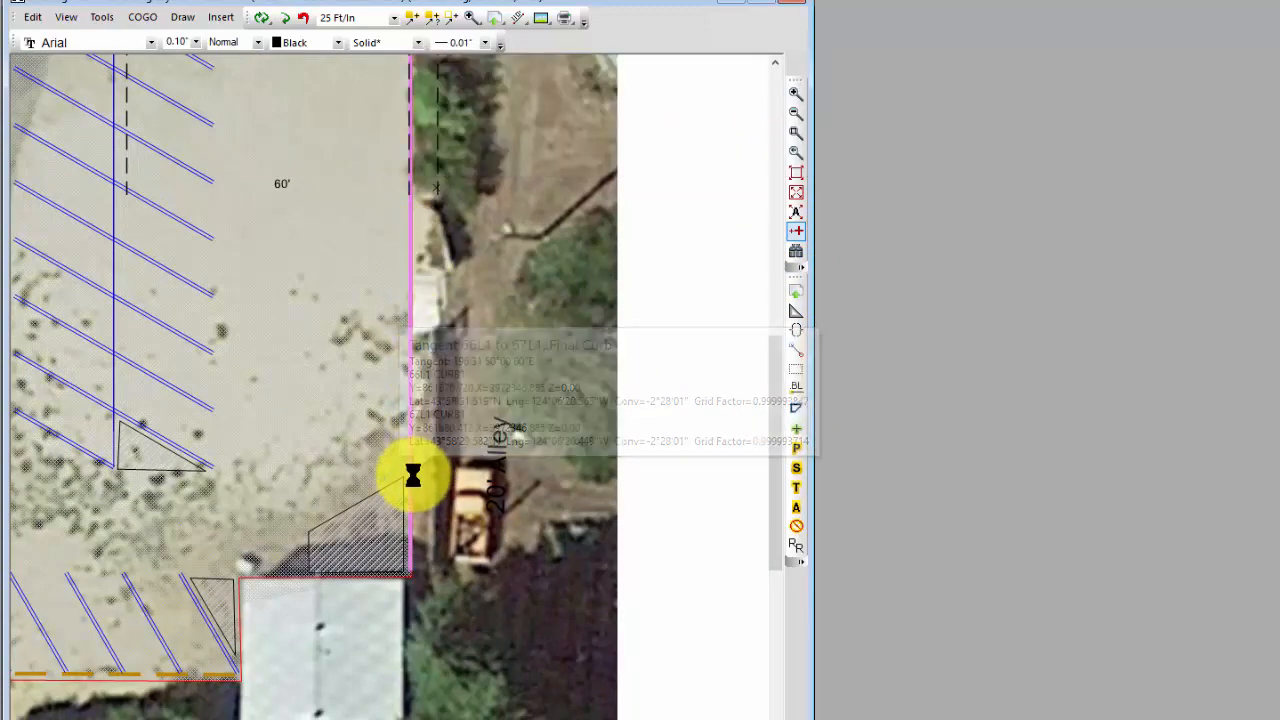
pyautogui.moveTo(413, 476)
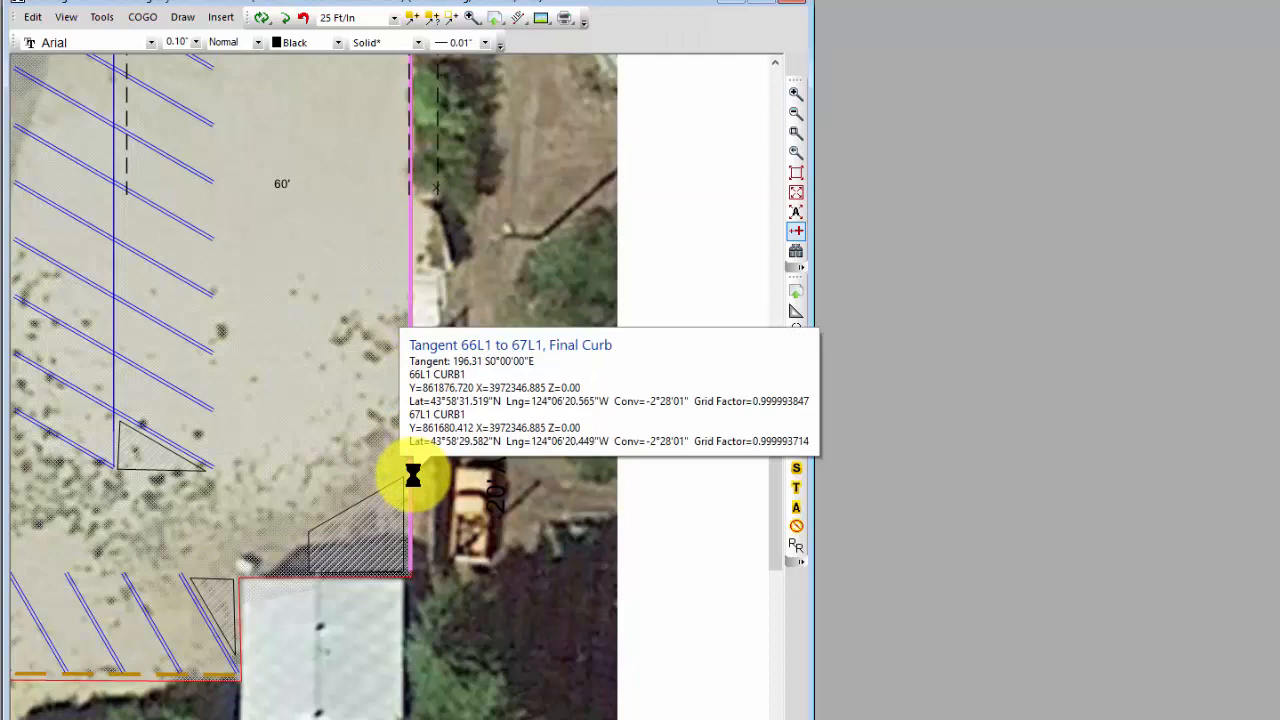
pyautogui.click(407, 190)
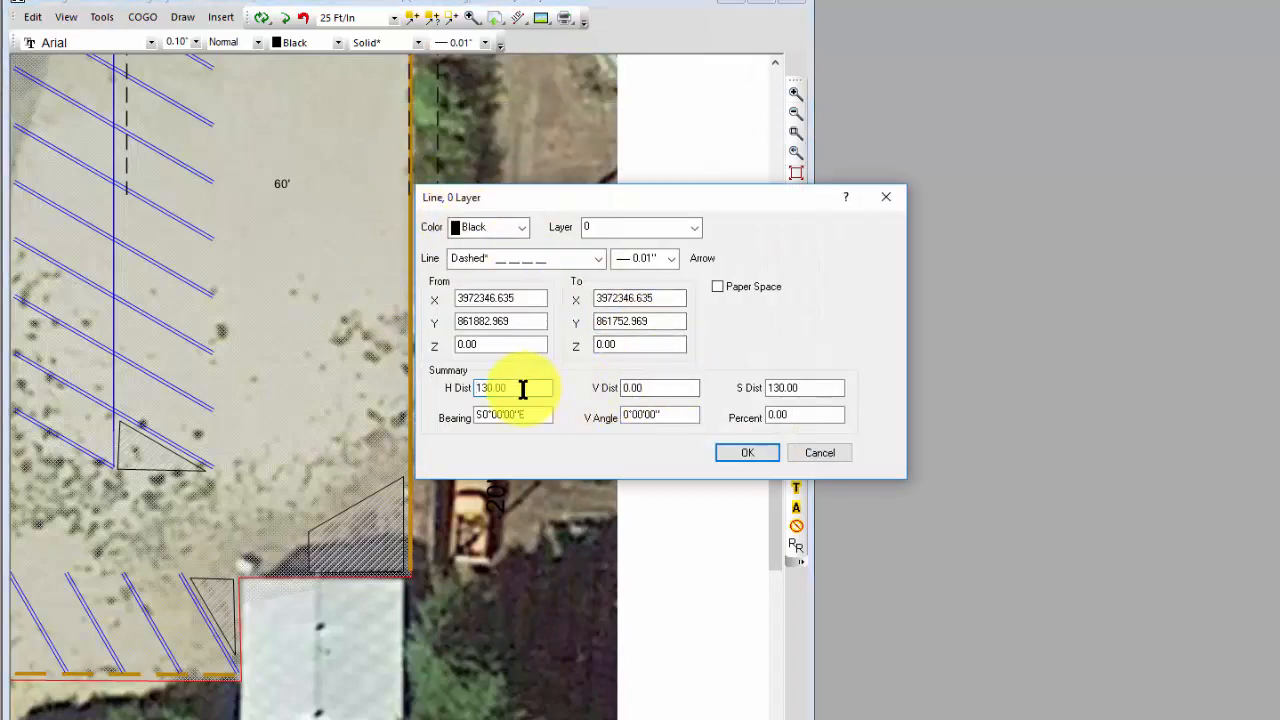
pyautogui.moveTo(522, 388); pyautogui.dragTo(449, 389)
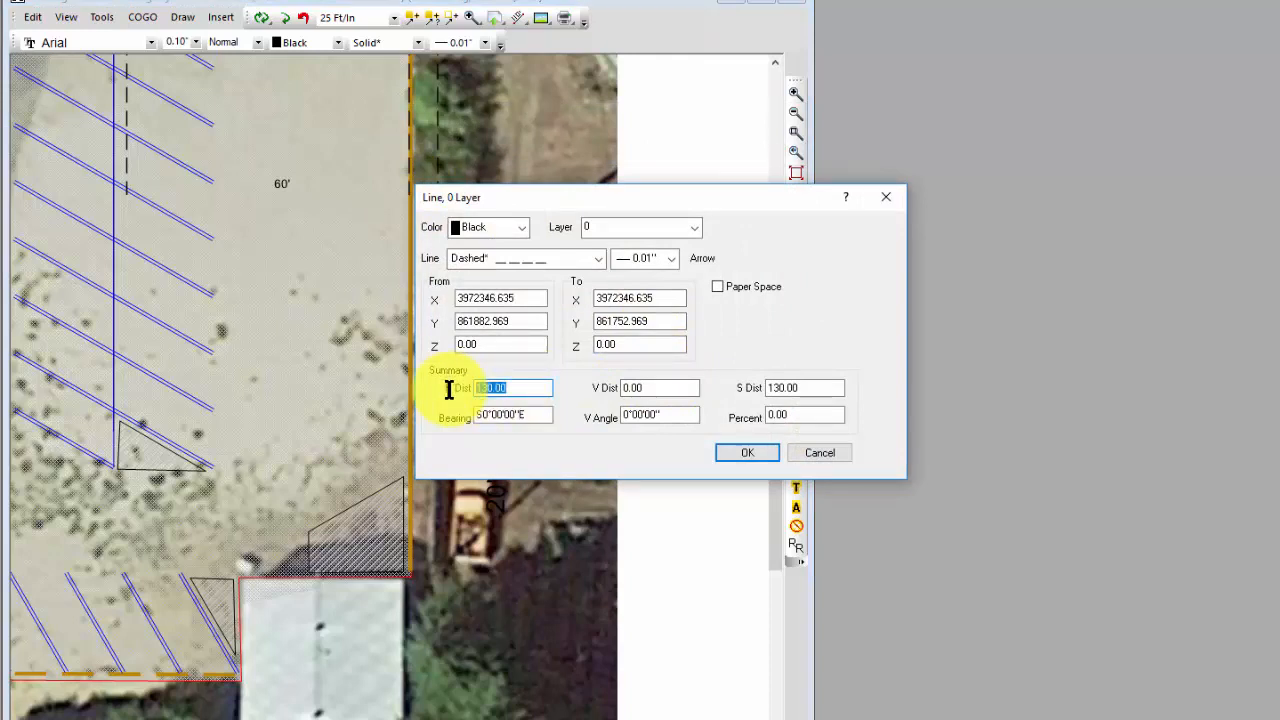
pyautogui.write('160')
pyautogui.click(740, 453)
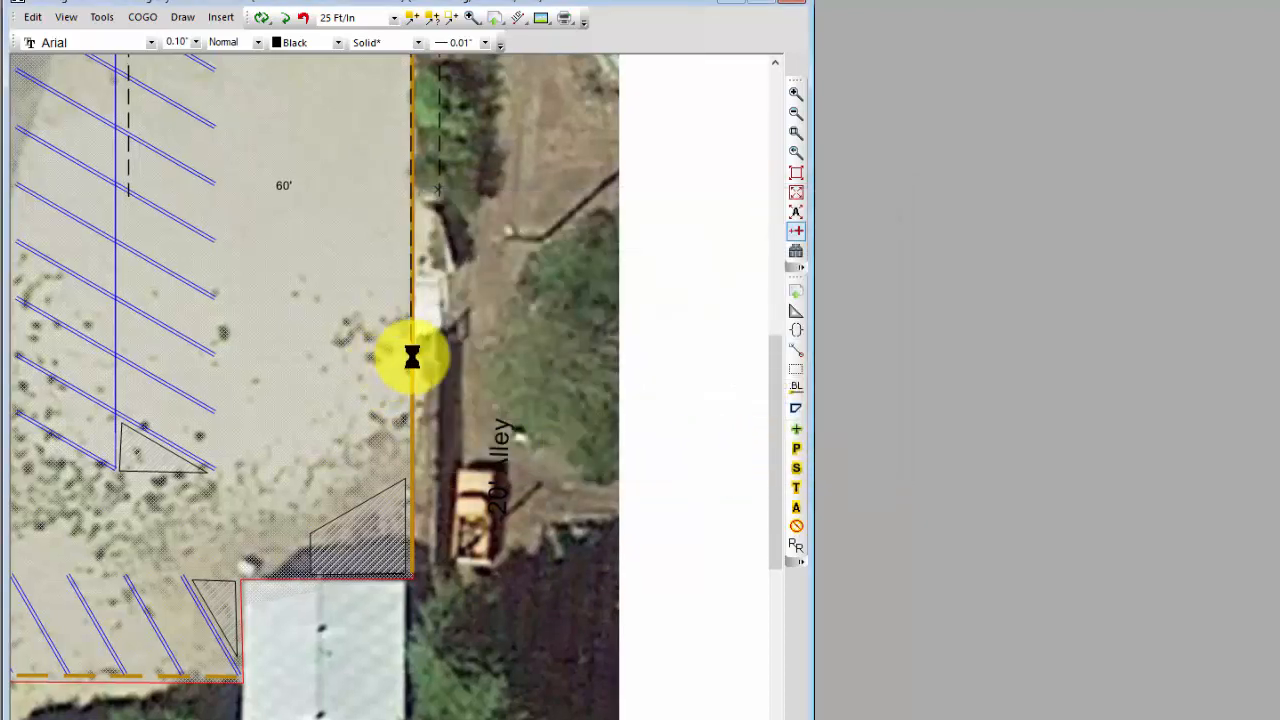
# Step: Extend the dashed line along the east curb by setting its horizontal distance to 185
pyautogui.moveTo(410, 346)
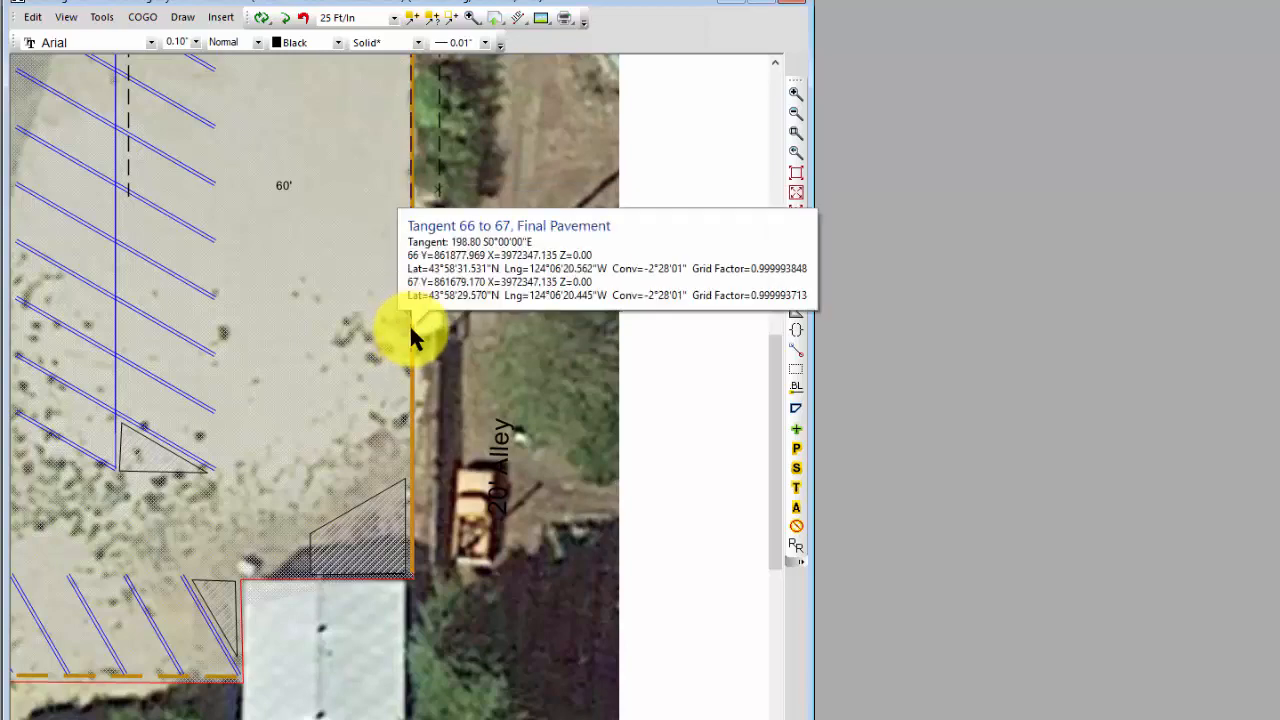
pyautogui.doubleClick(409, 326)
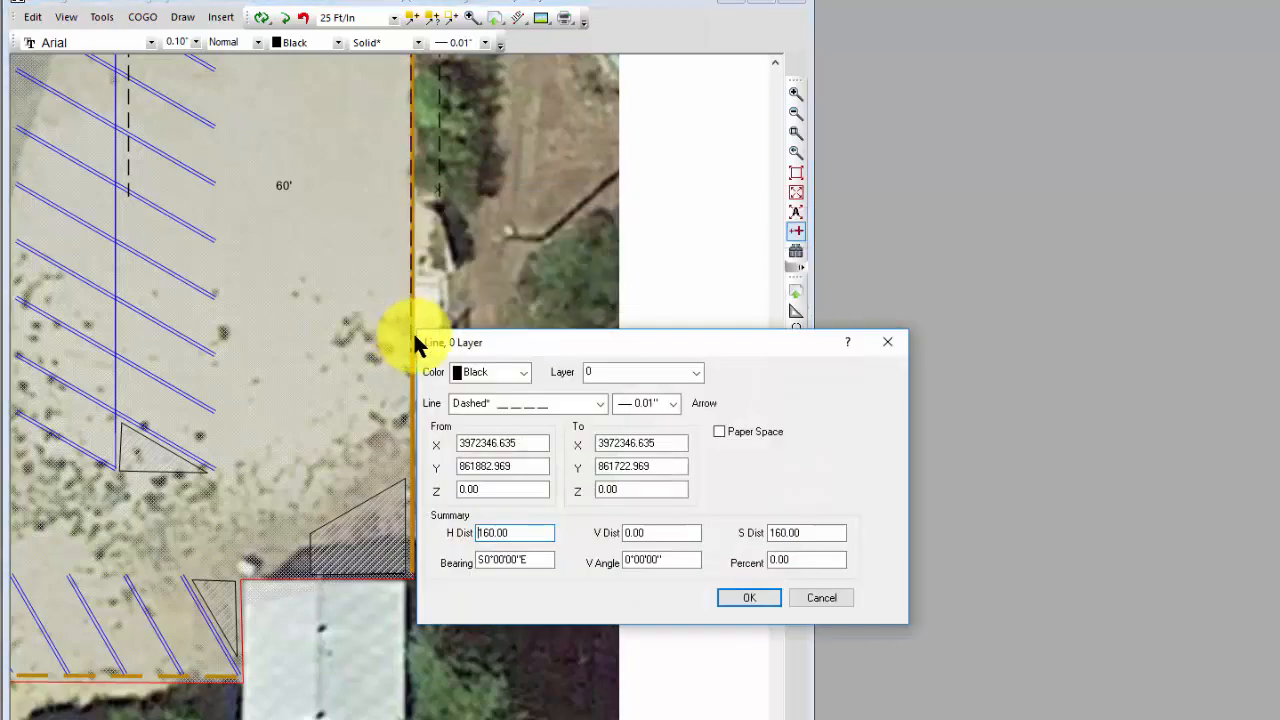
pyautogui.click(497, 535)
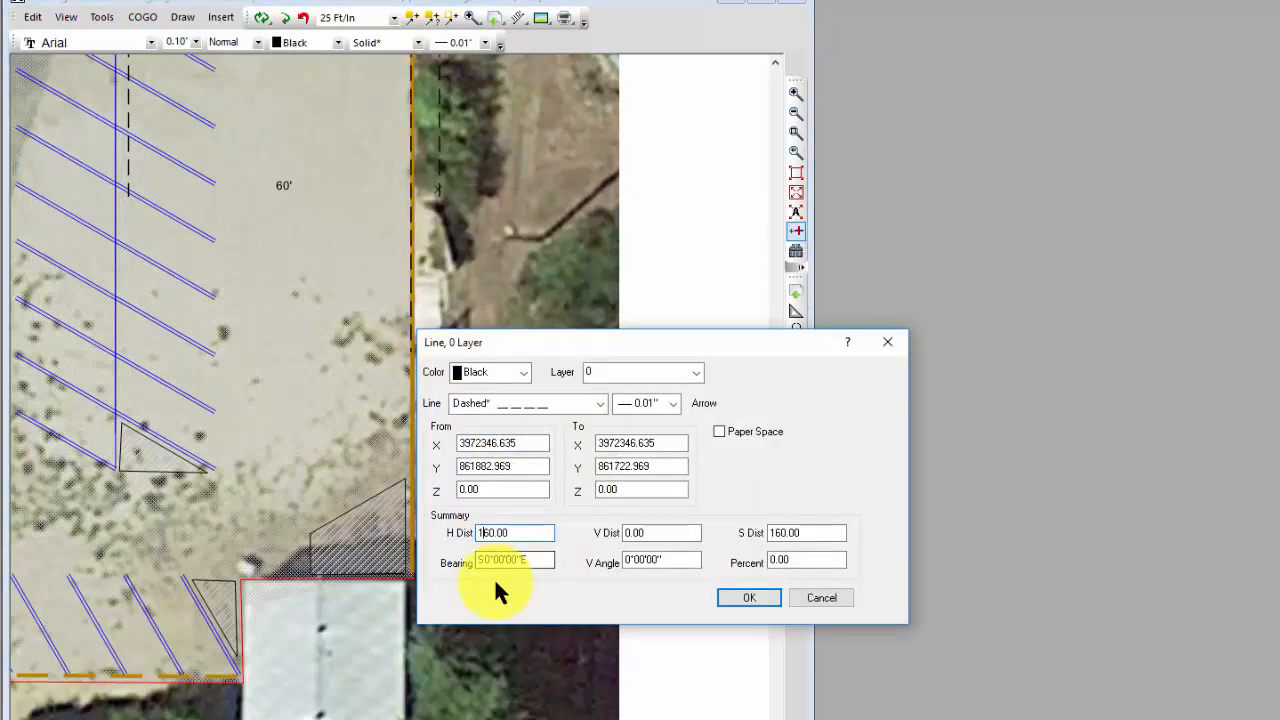
pyautogui.press('BackSpace')
pyautogui.write('8')
pyautogui.press('Tab')
pyautogui.click(739, 594)
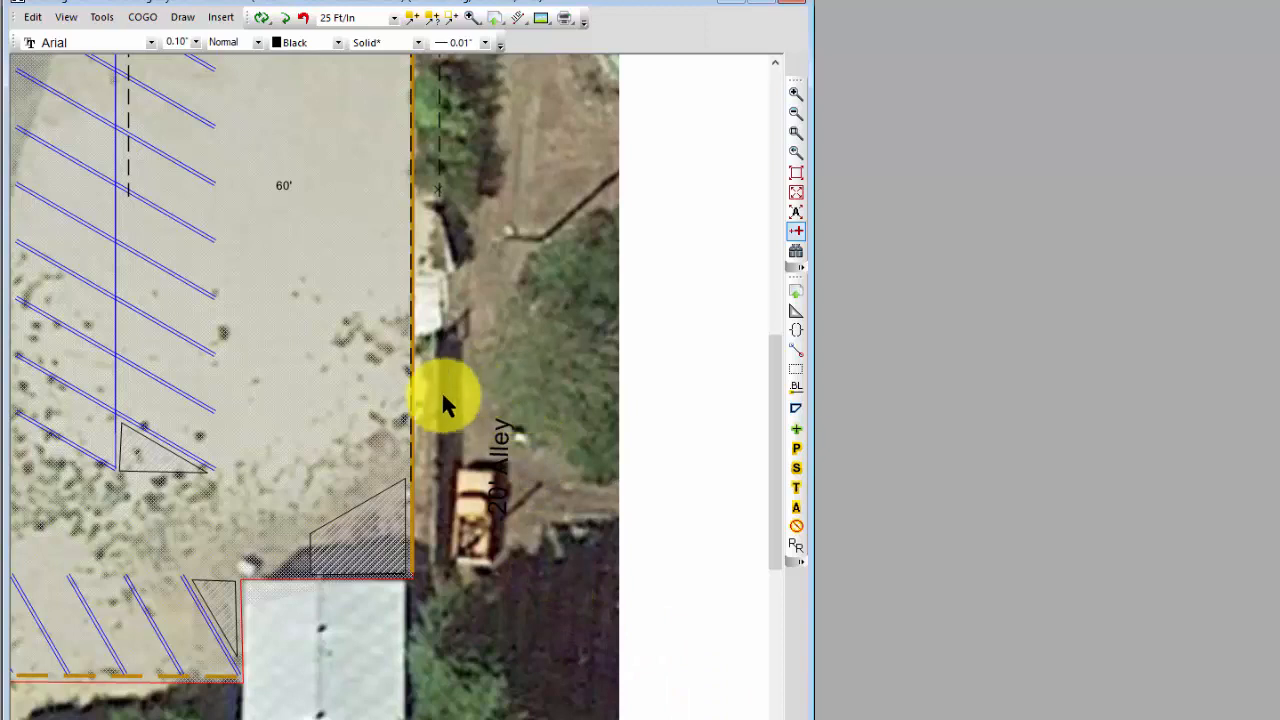
# Step: Convert the 185' line along the east curb to a survey traverse named 60° Stripes 0, inserted before 60° Stripes 1
pyautogui.moveTo(414, 406)
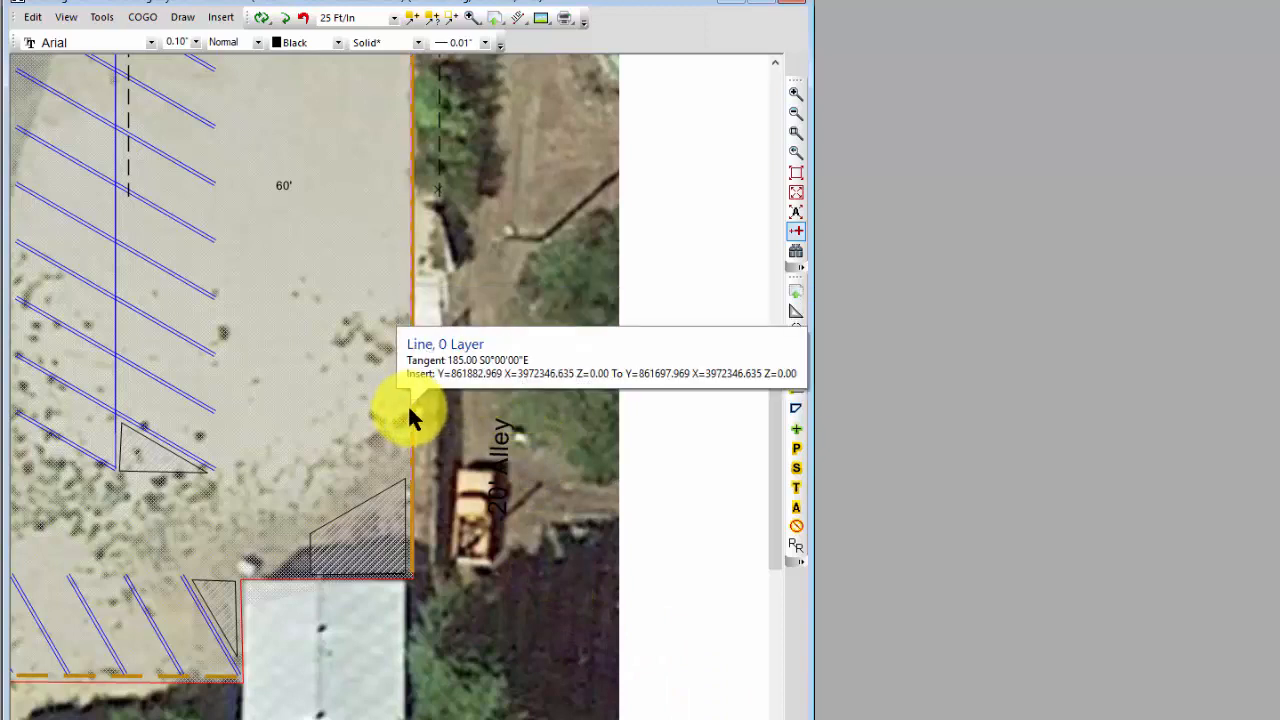
pyautogui.rightClick(409, 407)
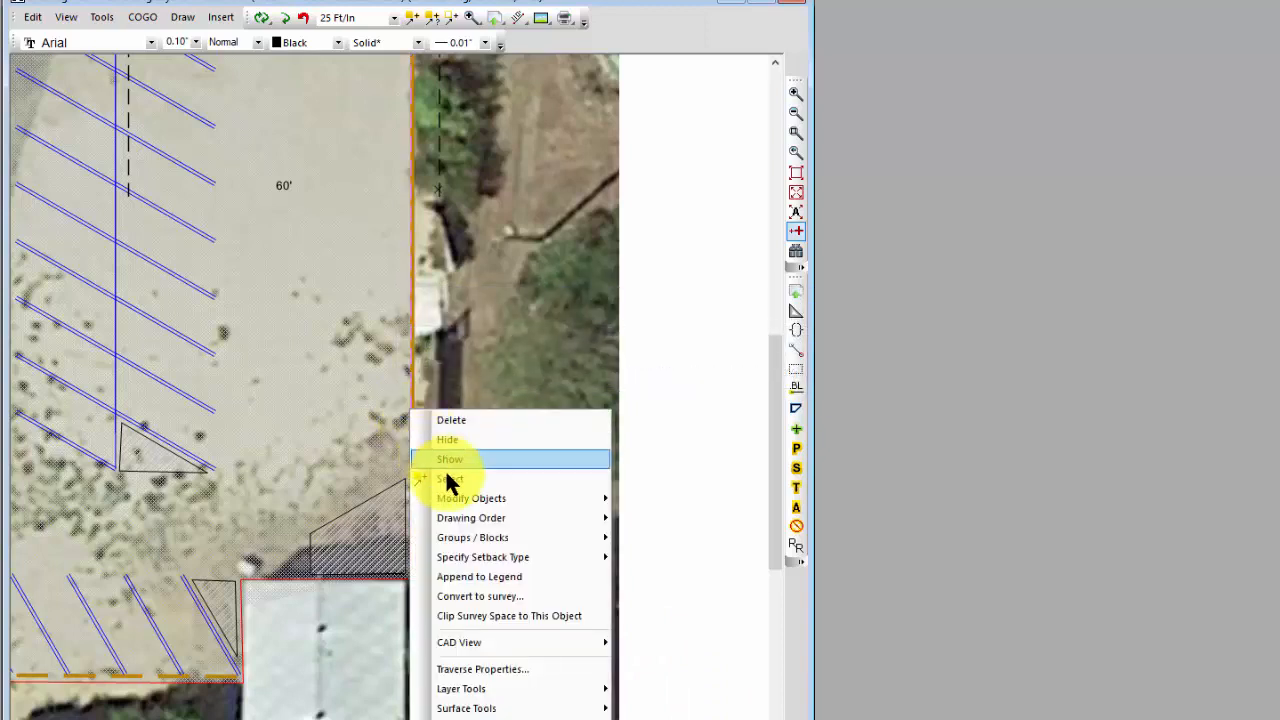
pyautogui.moveTo(462, 504)
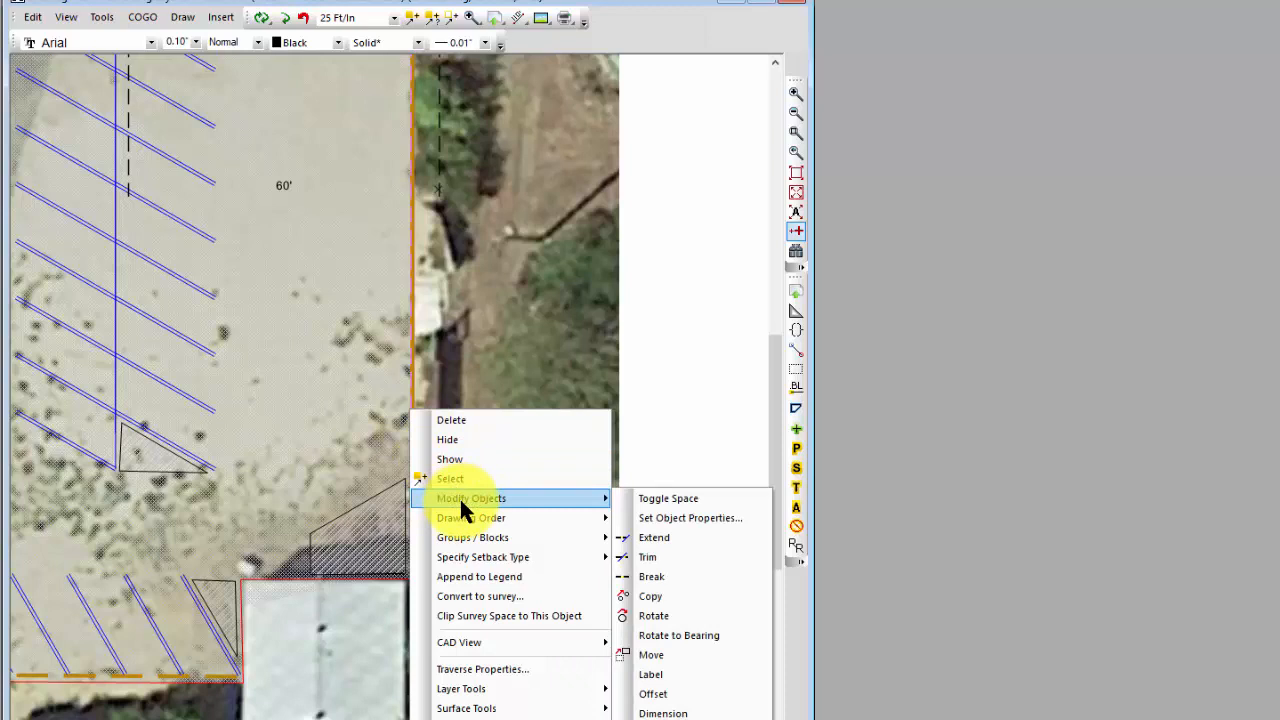
pyautogui.click(484, 596)
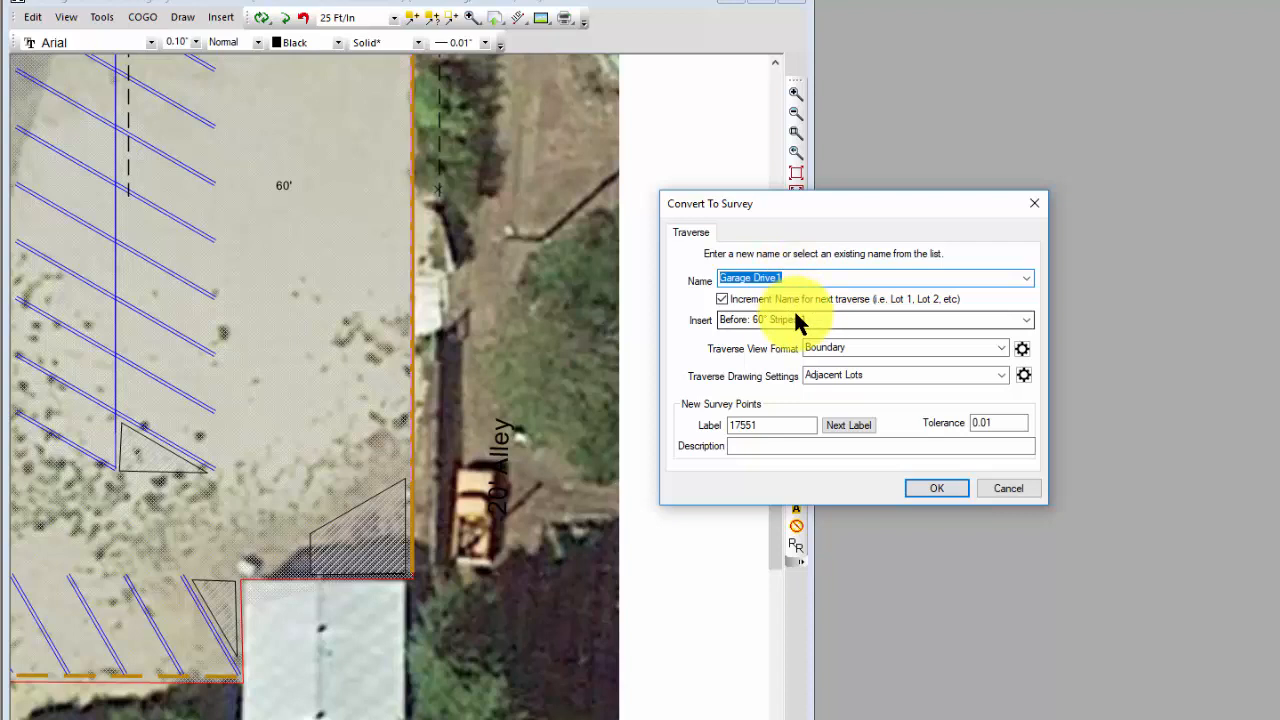
pyautogui.write('60')
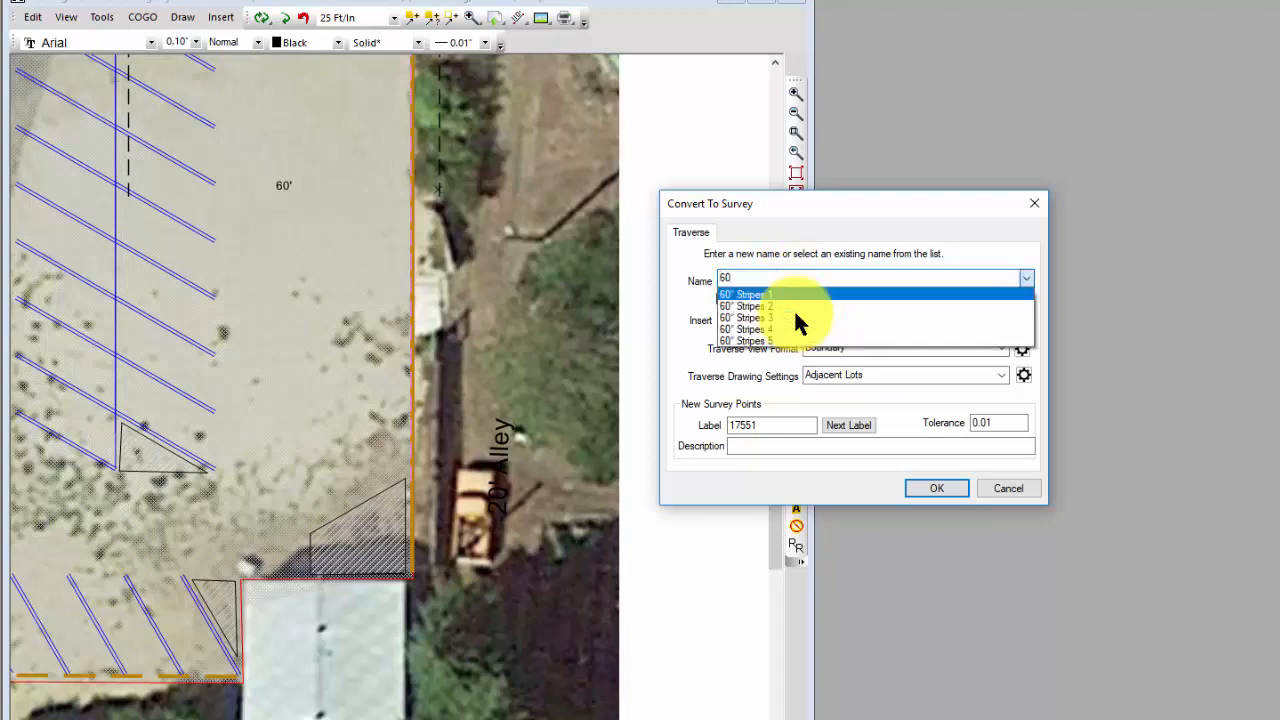
pyautogui.write("'")
pyautogui.press('BackSpace')
pyautogui.press('BackSpace')
pyautogui.press('BackSpace')
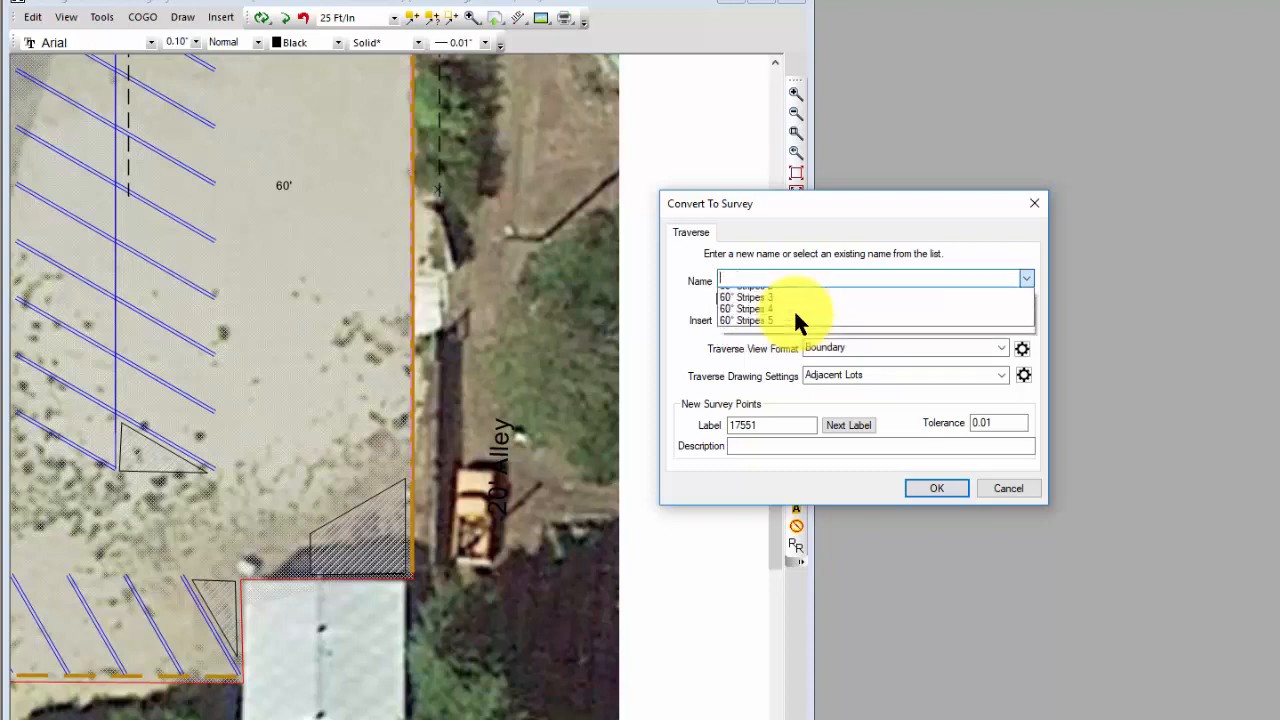
pyautogui.write('60° Stripes 0')
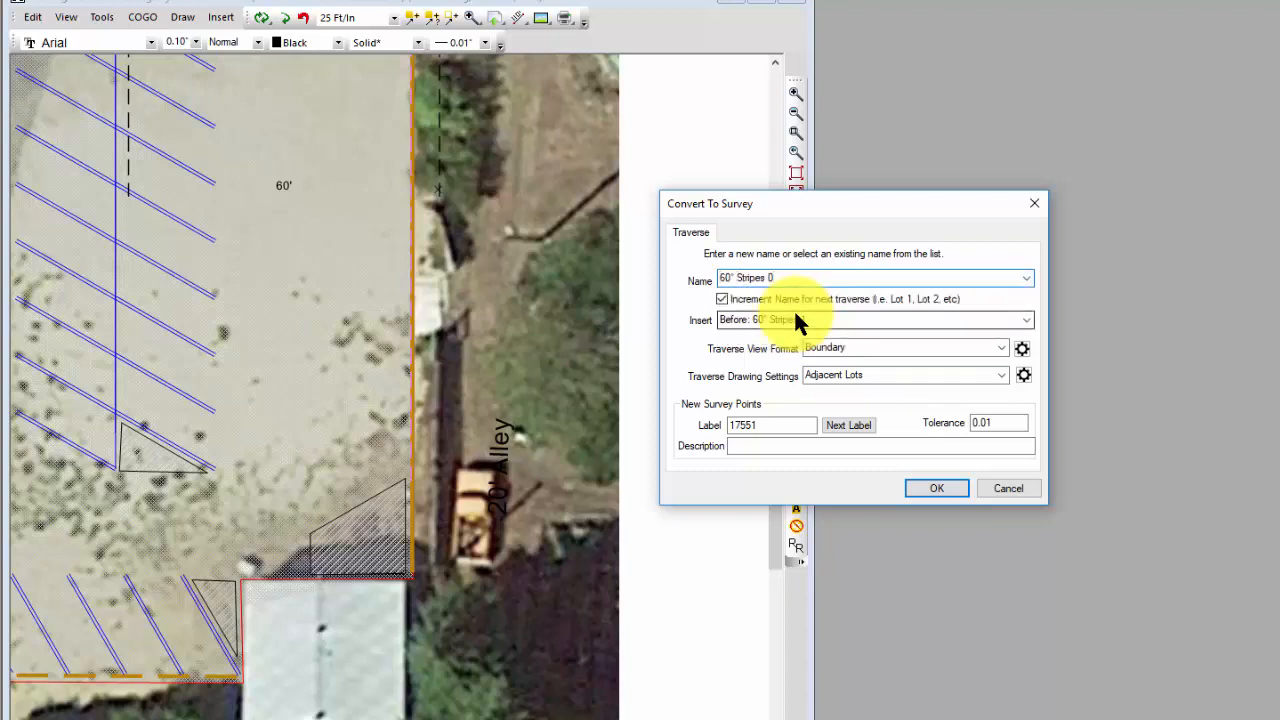
pyautogui.press('Tab')
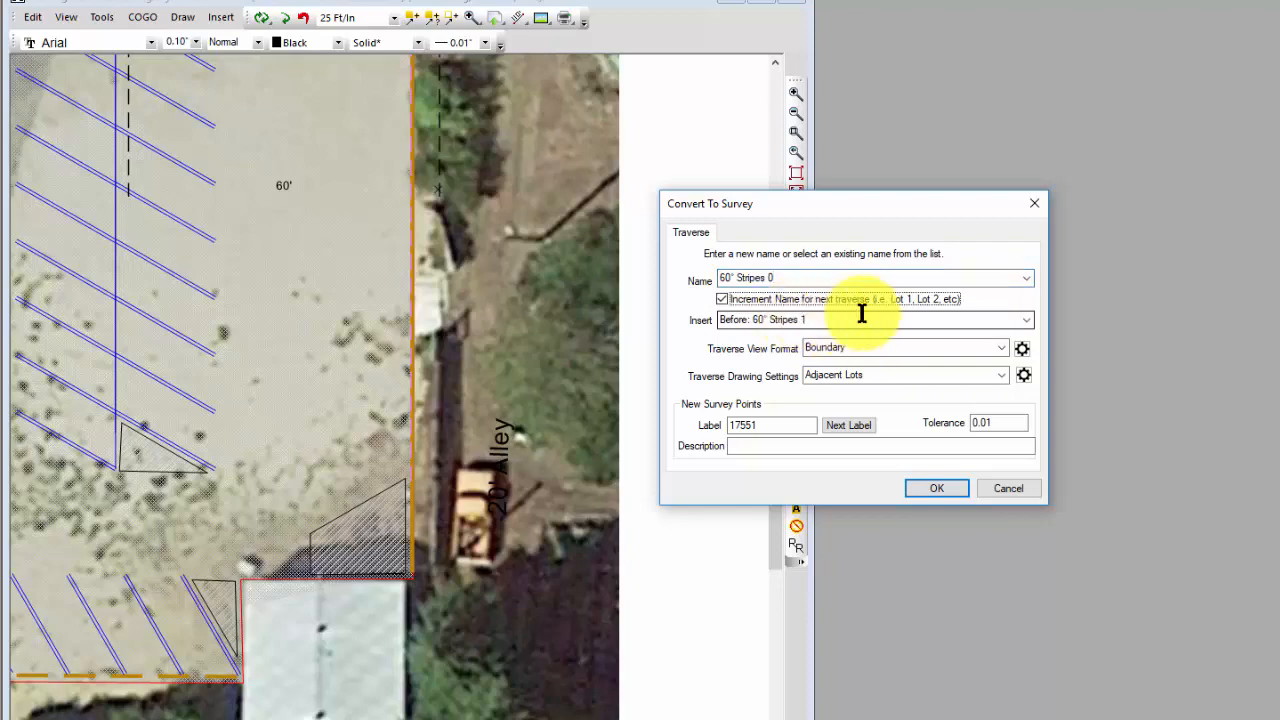
pyautogui.click(936, 488)
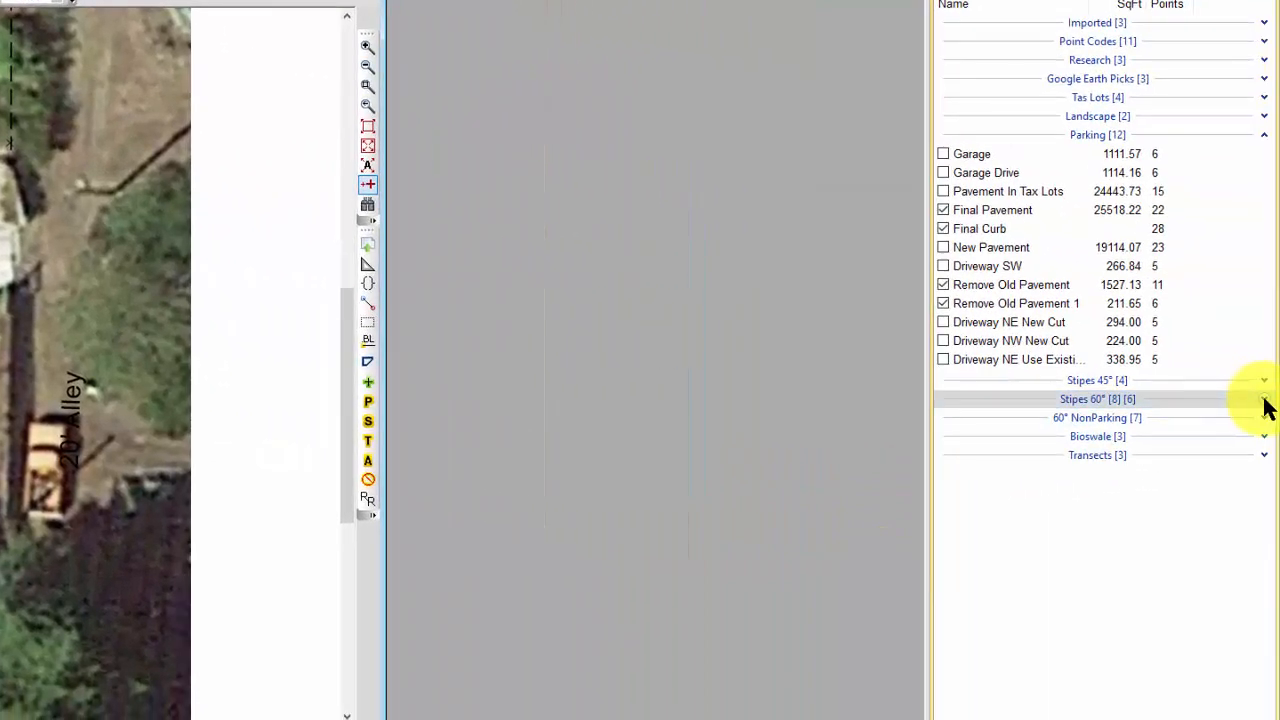
# Step: Expand the Stipes 60° group, tag the 60° Stripes 0 traverse for drawing and open its traverse view
pyautogui.click(1263, 402)
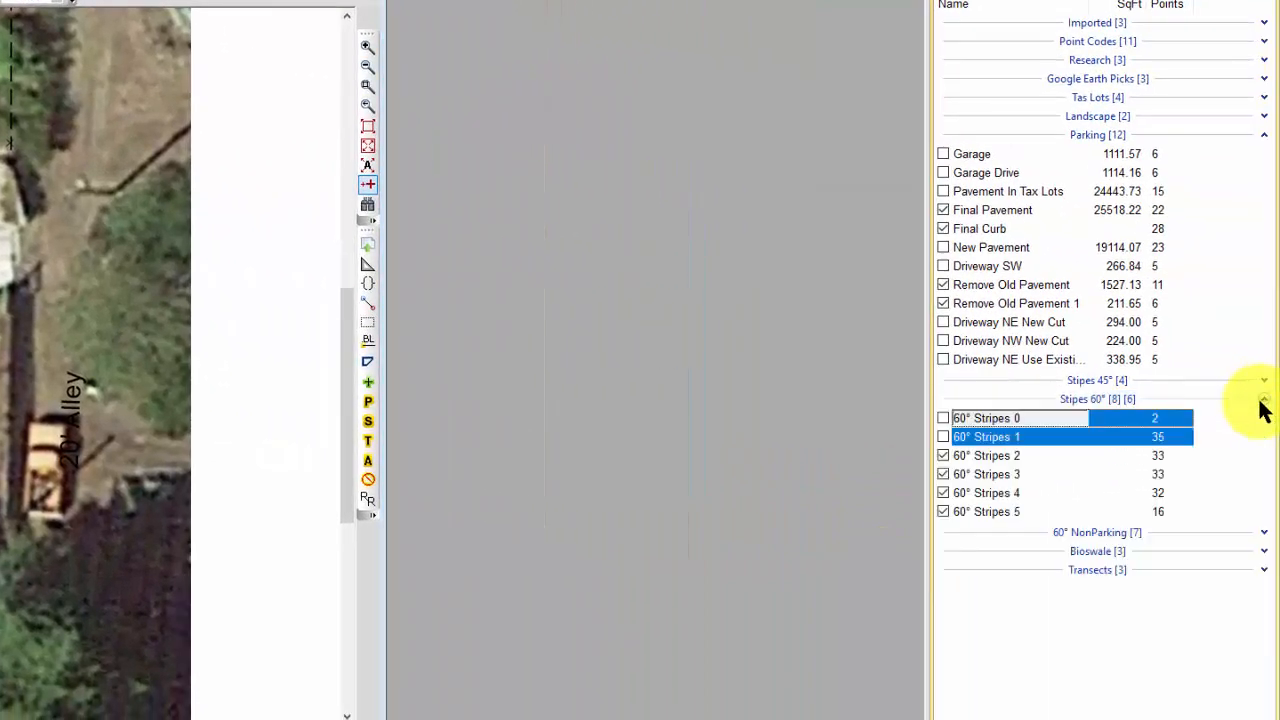
pyautogui.click(1018, 439)
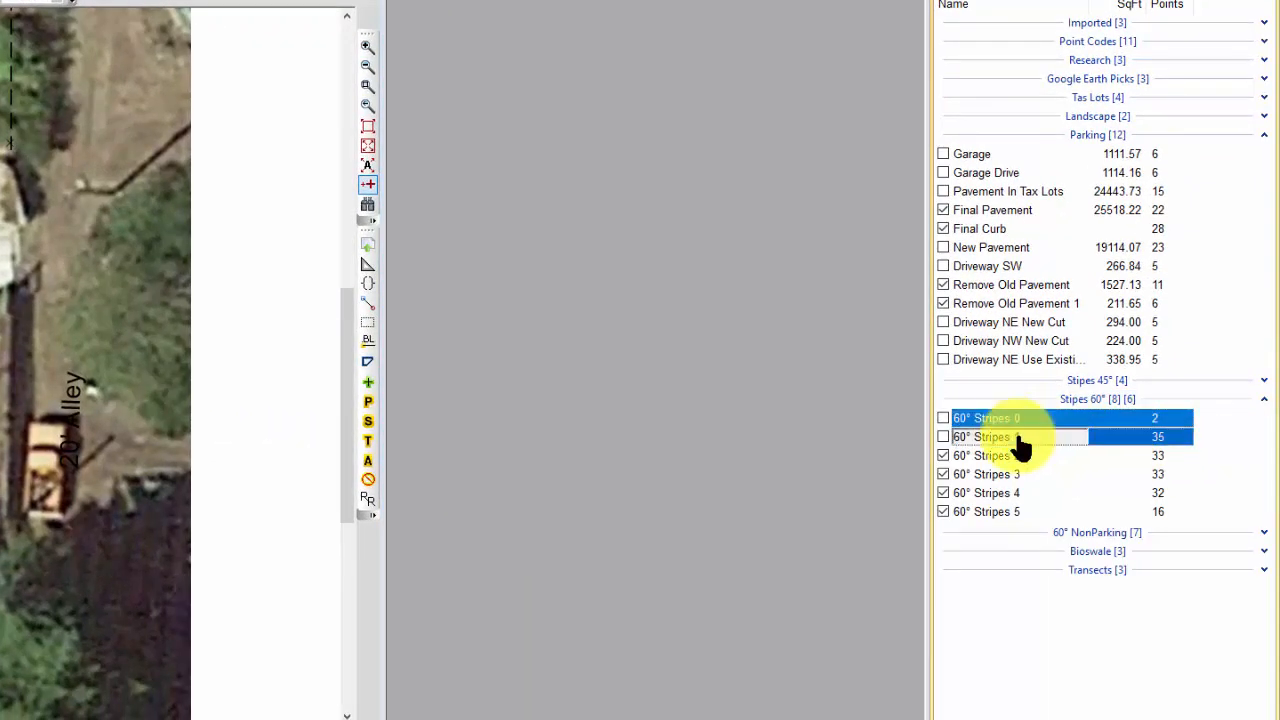
pyautogui.click(1018, 422)
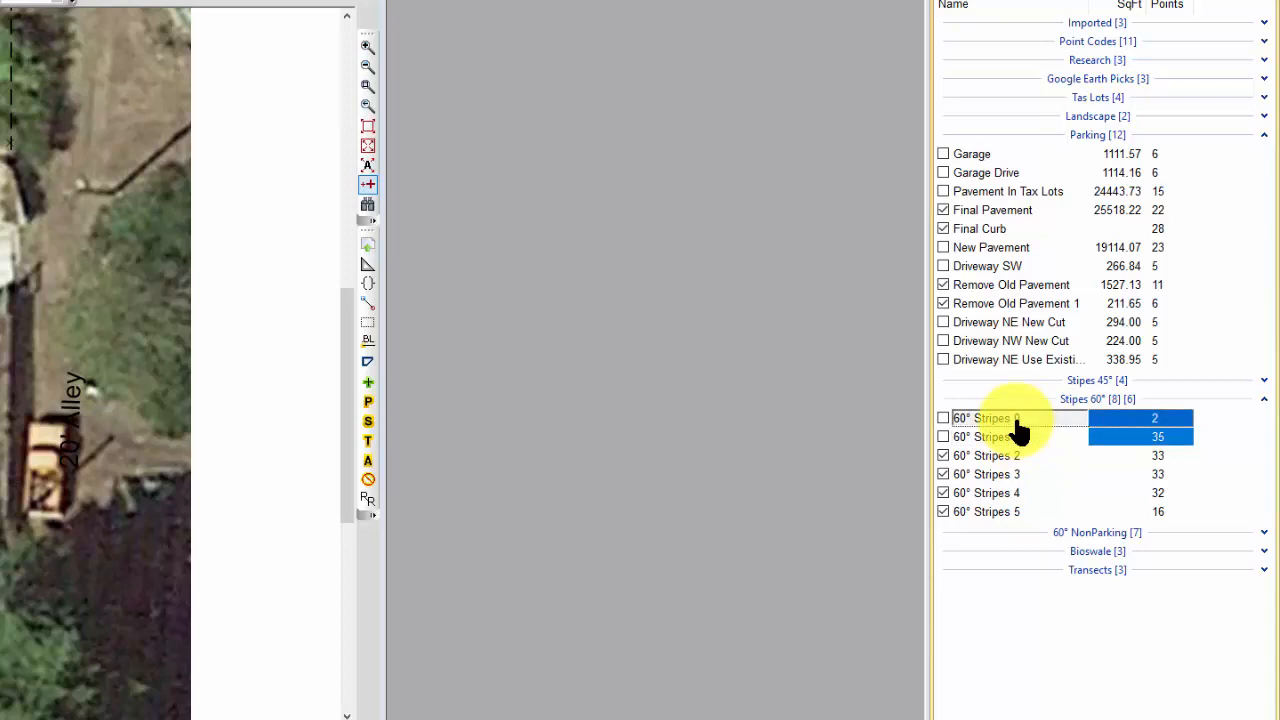
pyautogui.click(943, 418)
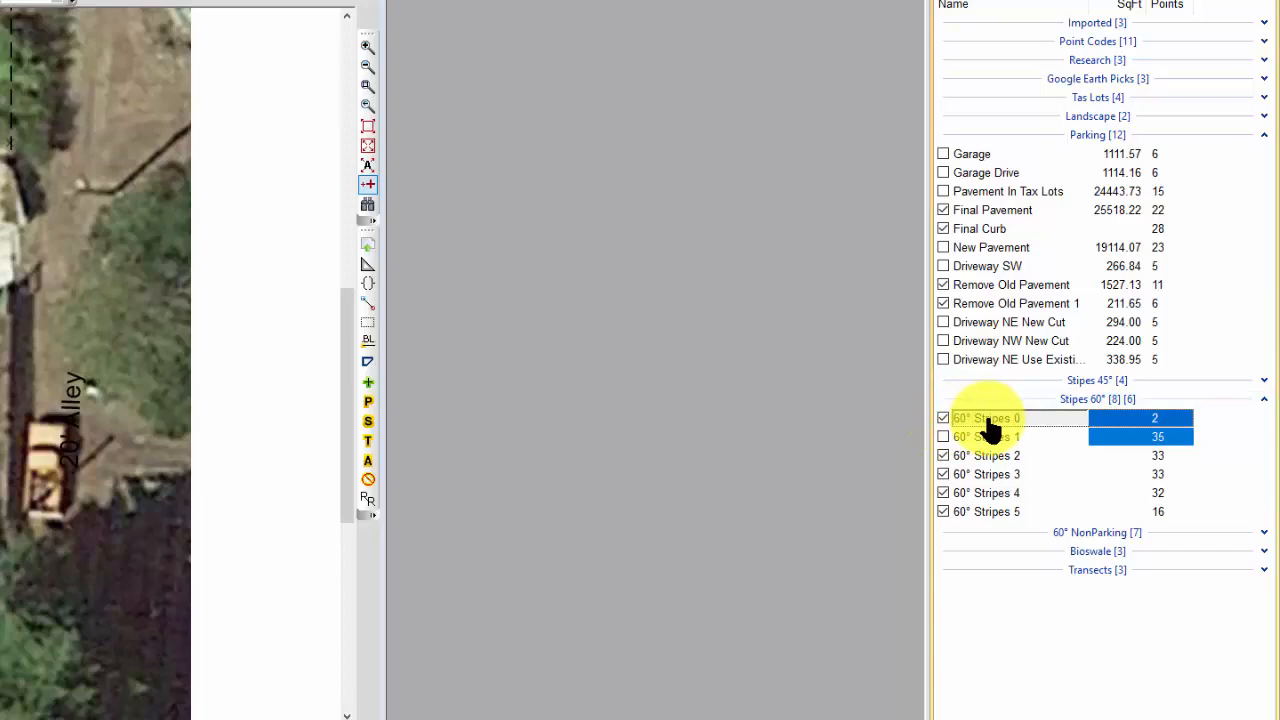
pyautogui.doubleClick(987, 420)
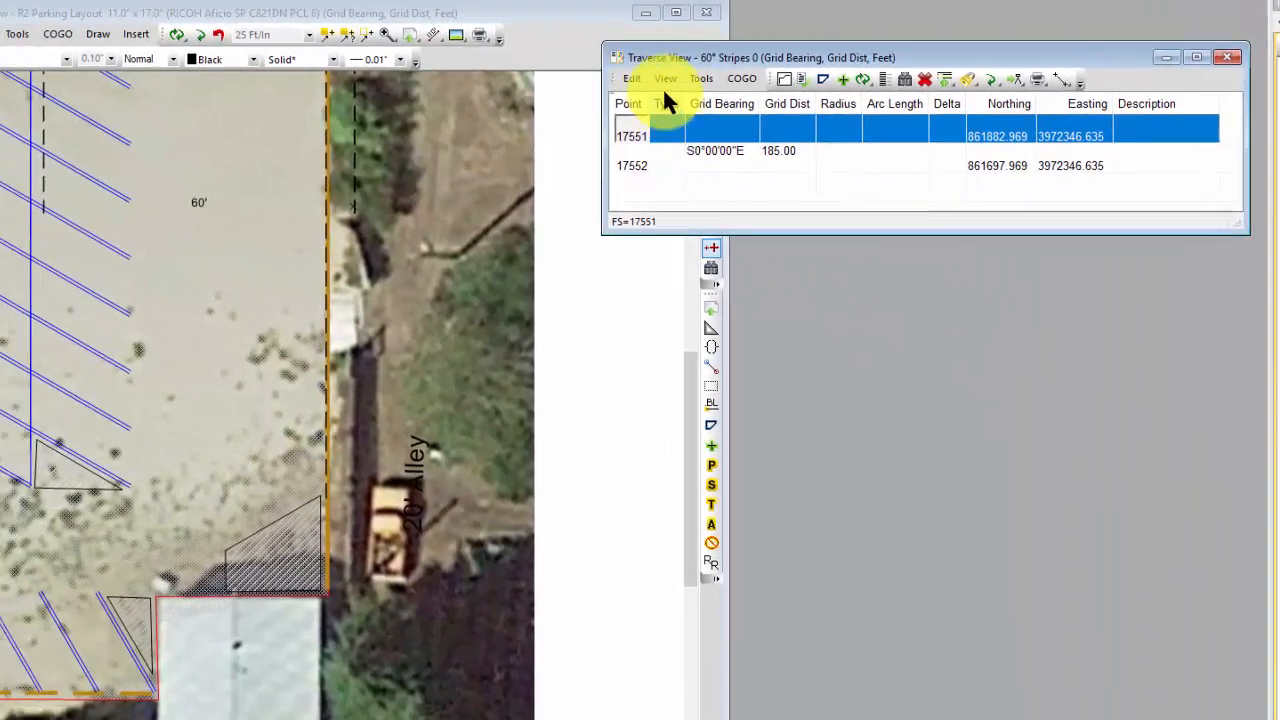
# Step: Apply the saved Parking Stripes drawing settings to the 60° Stripes 0 traverse and check its side shot settings
pyautogui.click(631, 80)
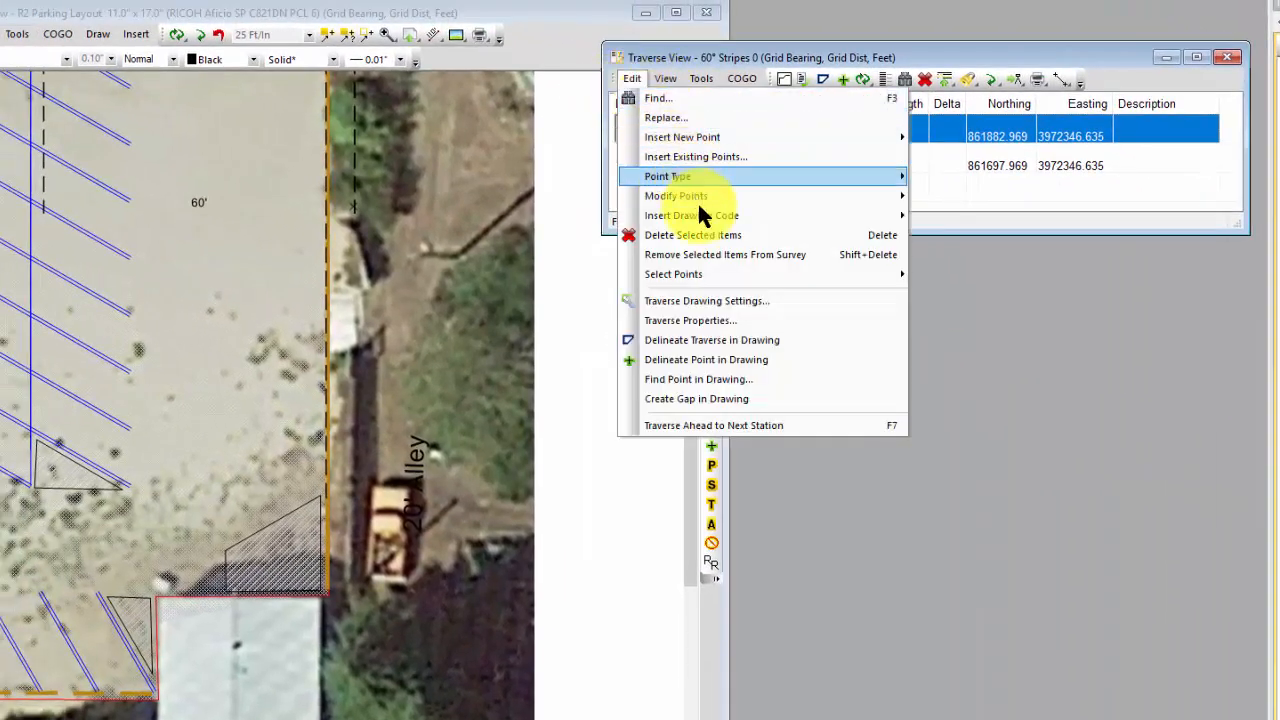
pyautogui.click(719, 300)
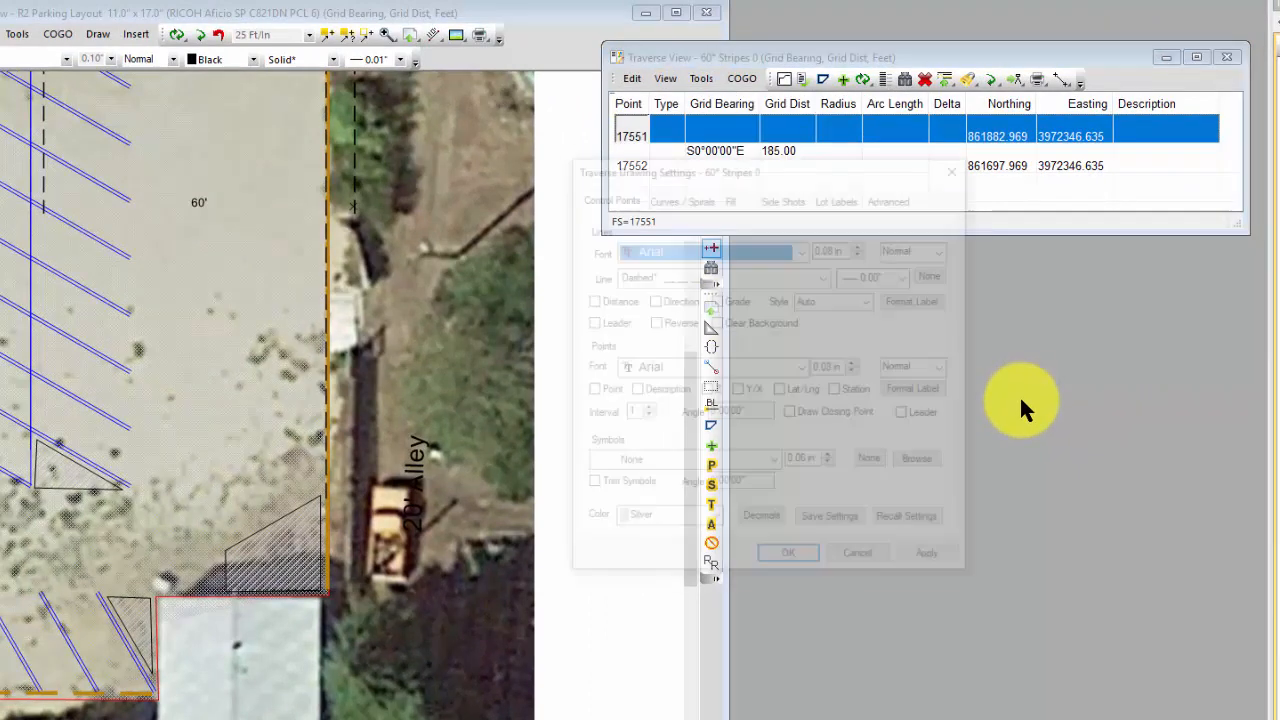
pyautogui.click(899, 520)
pyautogui.click(881, 369)
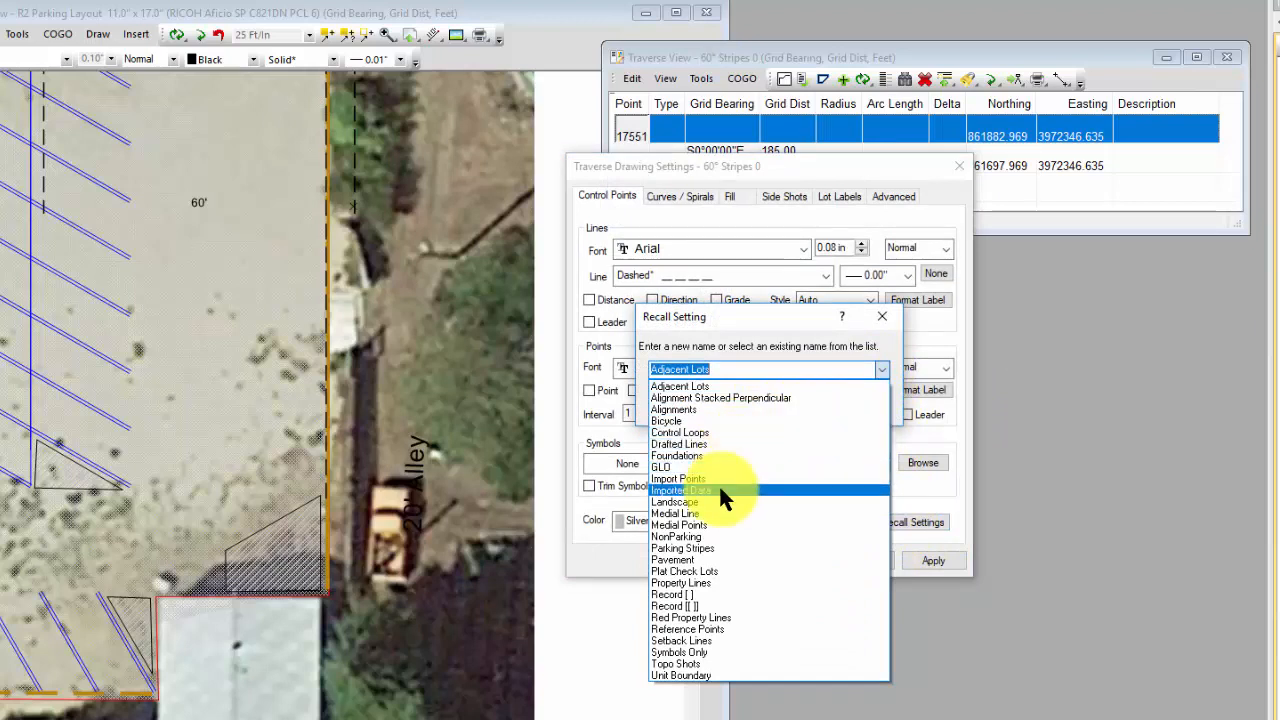
pyautogui.click(706, 548)
pyautogui.click(800, 406)
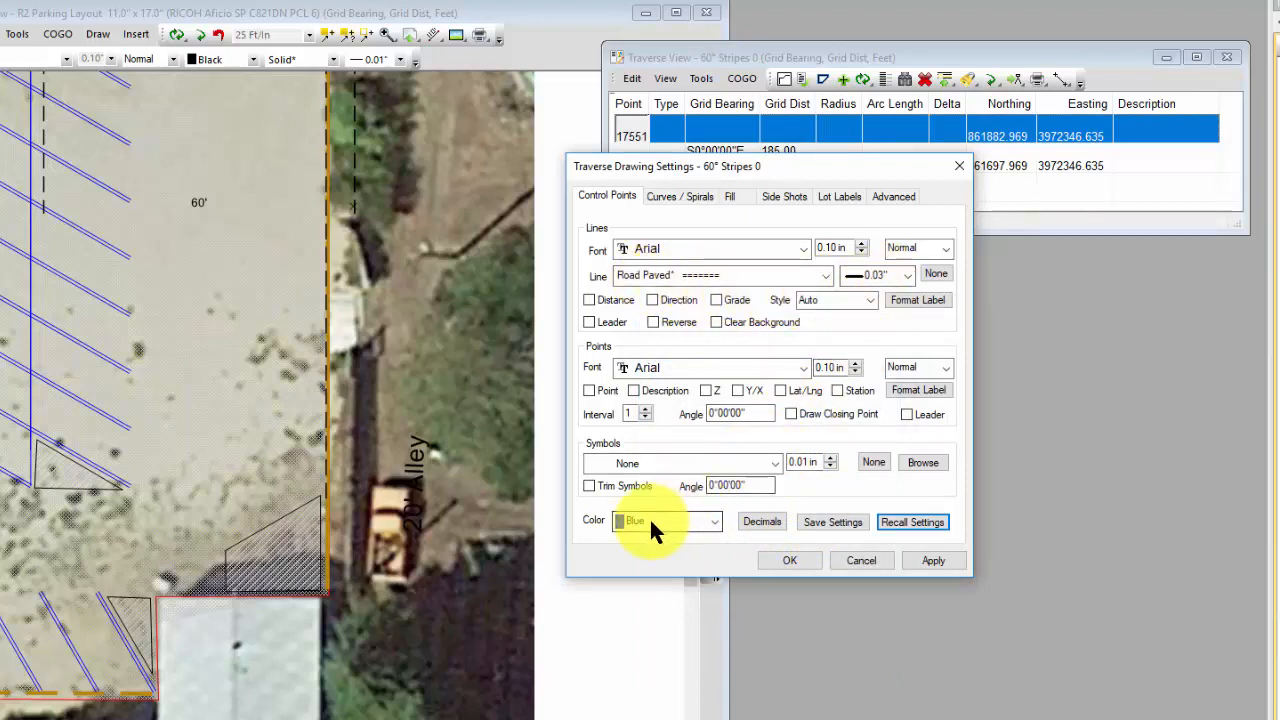
pyautogui.click(784, 198)
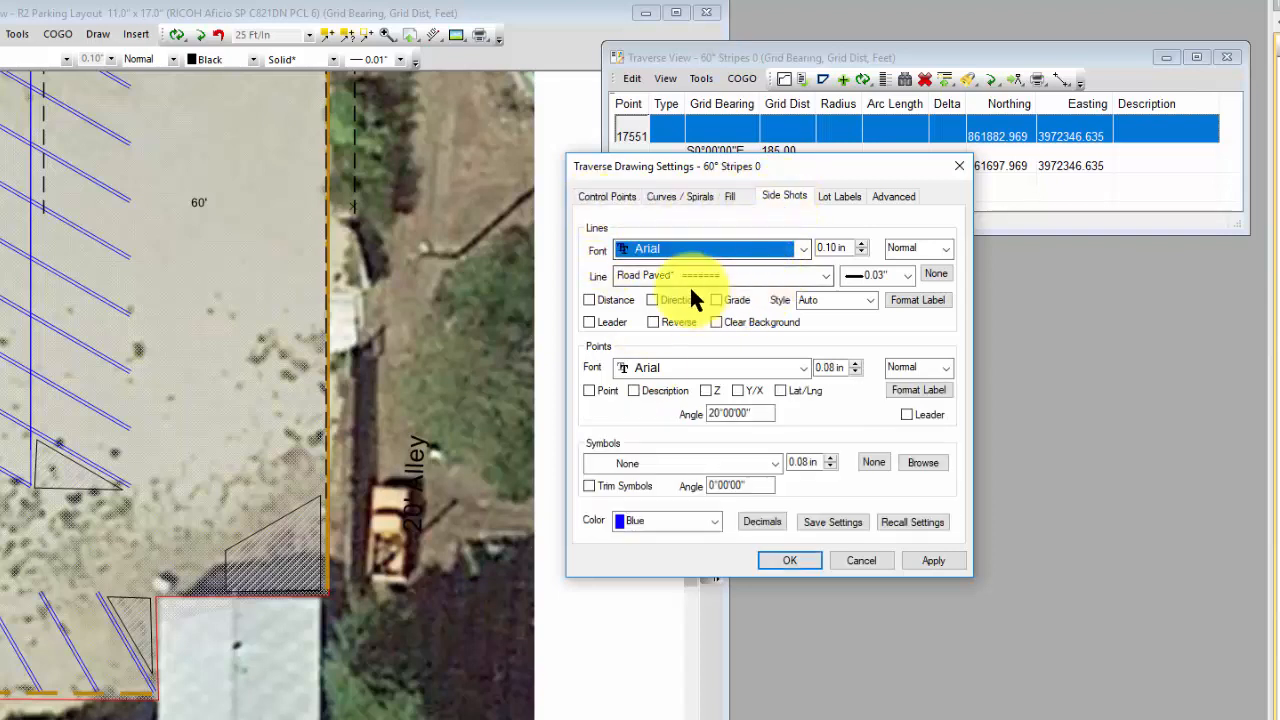
pyautogui.click(788, 562)
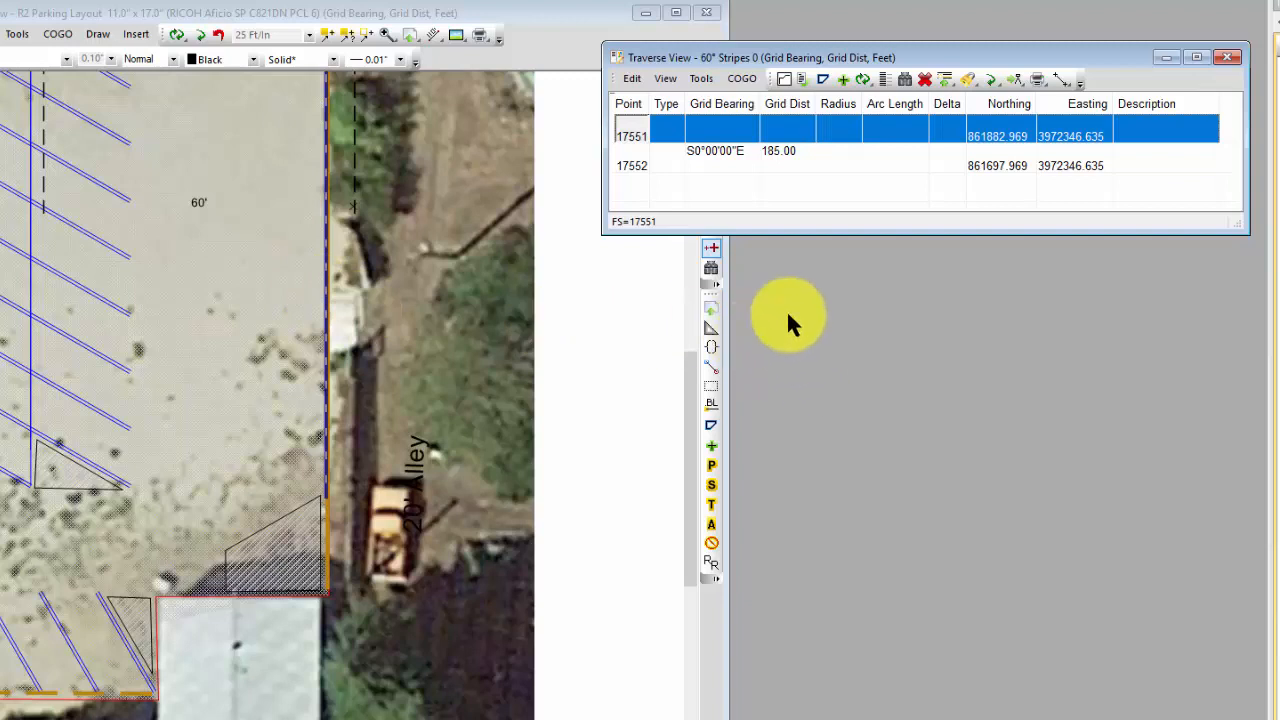
# Step: Select end point 17552 and consult the Parking Area Layout PDF for the 60° stall depth and curb length
pyautogui.click(634, 168)
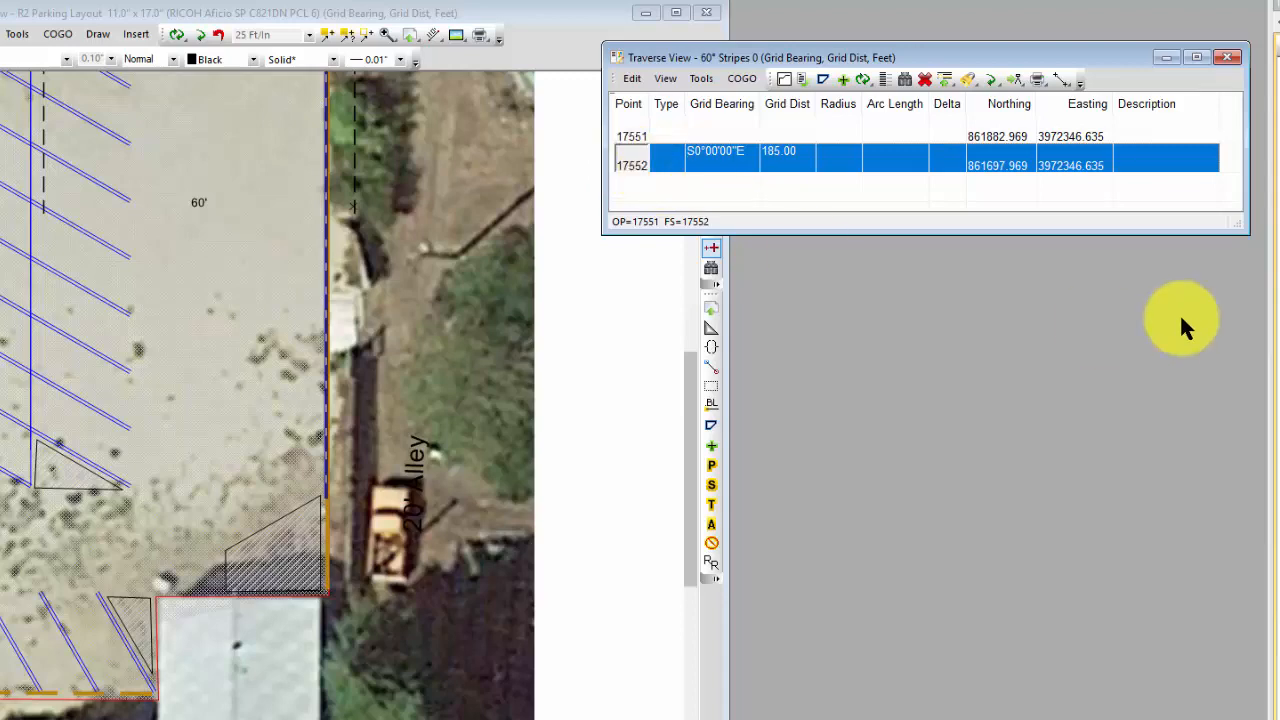
pyautogui.moveTo(1279, 52); pyautogui.dragTo(836, 7)
pyautogui.scroll(3, 740, 374)
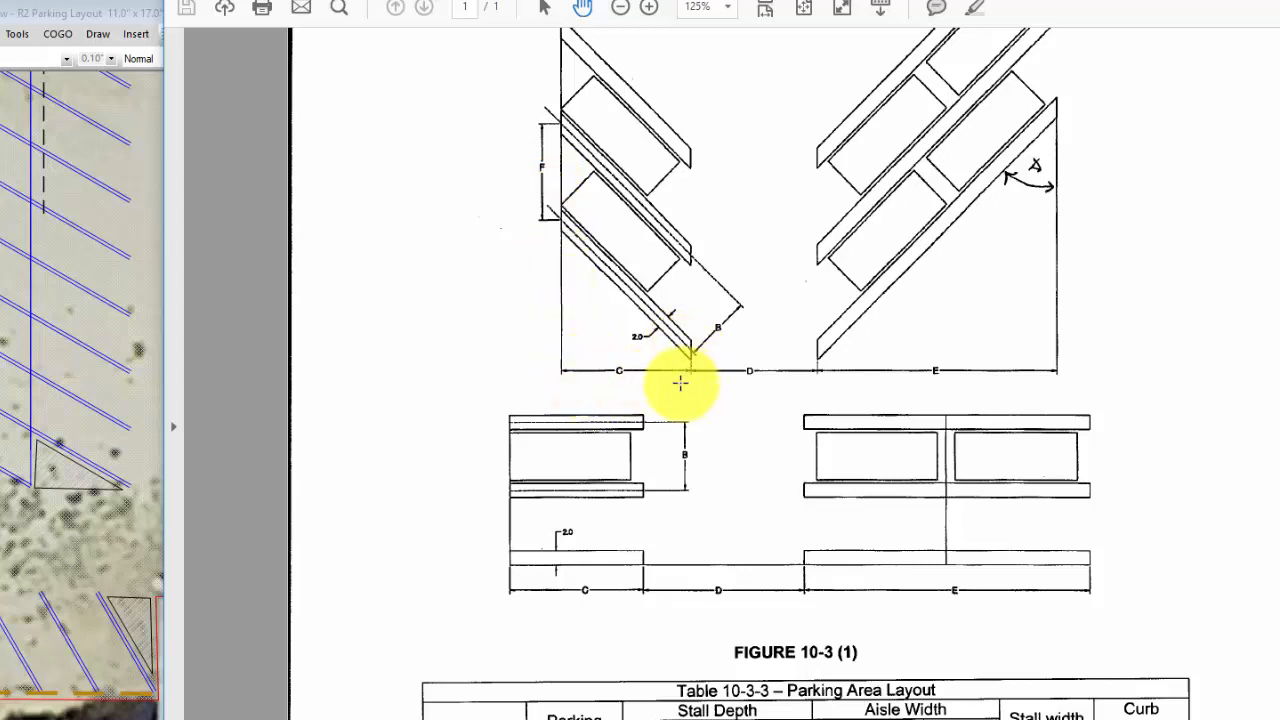
pyautogui.scroll(-3, 1151, 420)
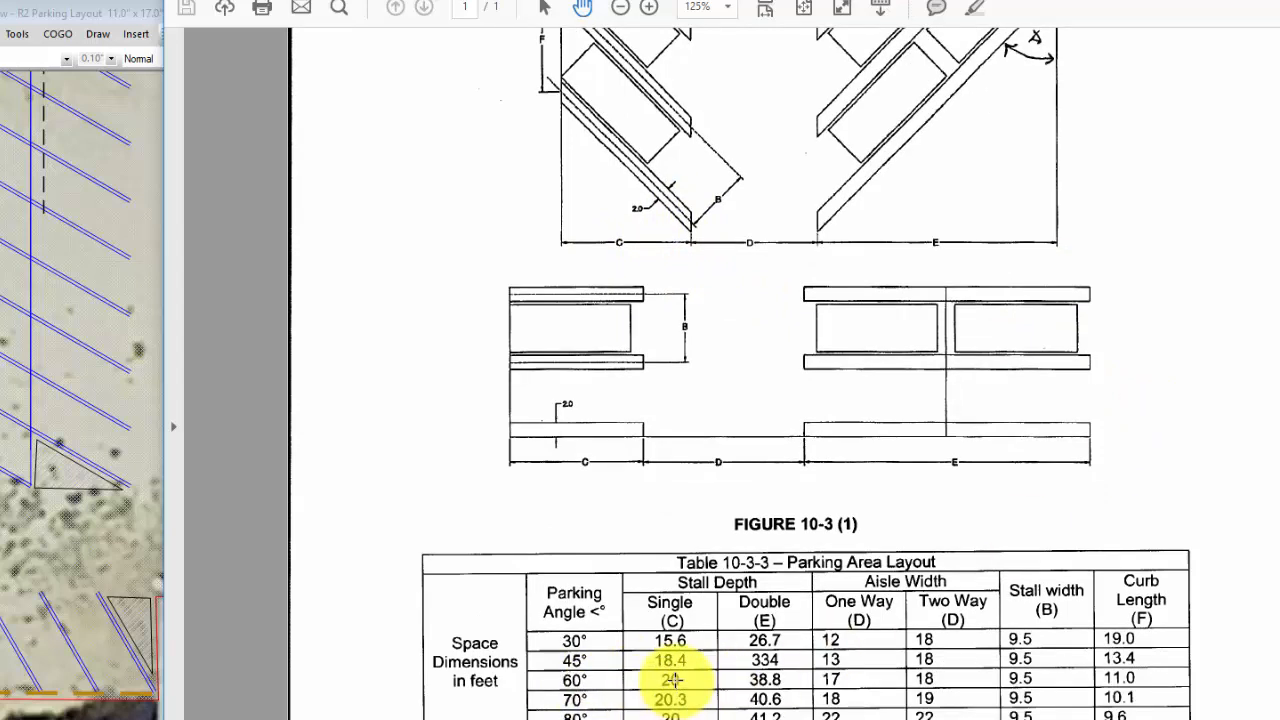
pyautogui.hotkey('ctrl', 'a')
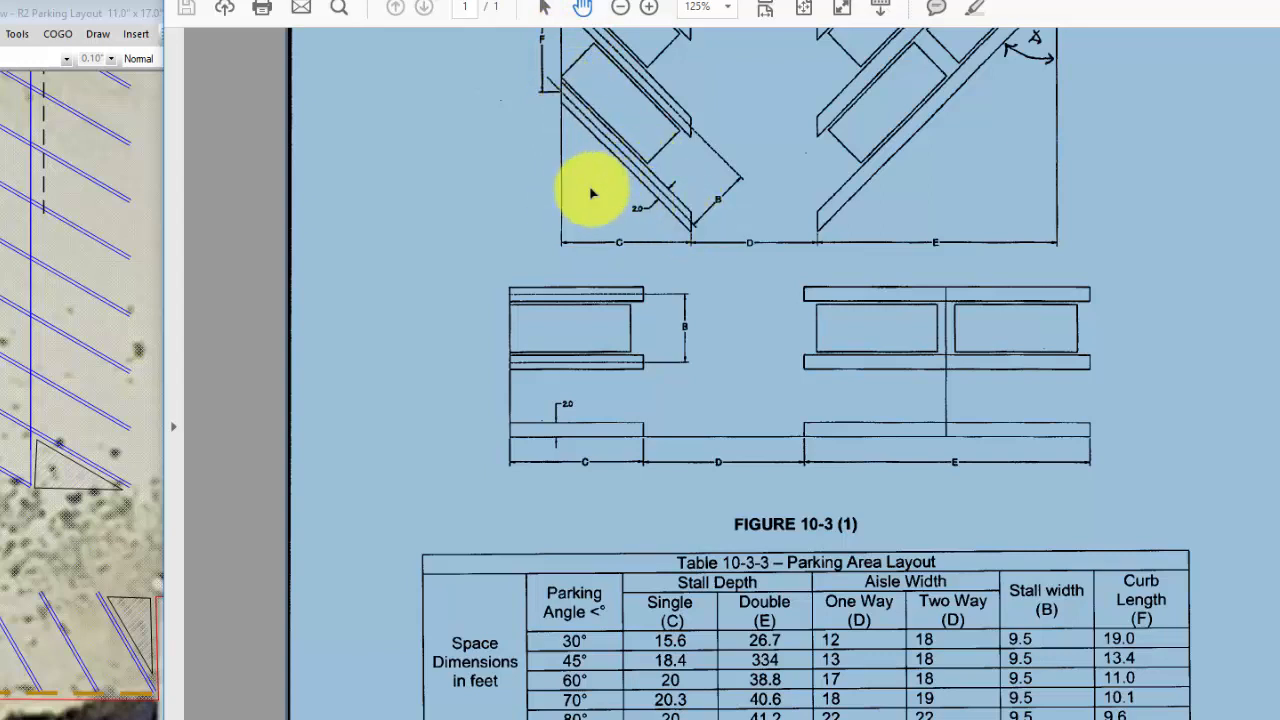
pyautogui.moveTo(583, 0); pyautogui.dragTo(1279, 40)
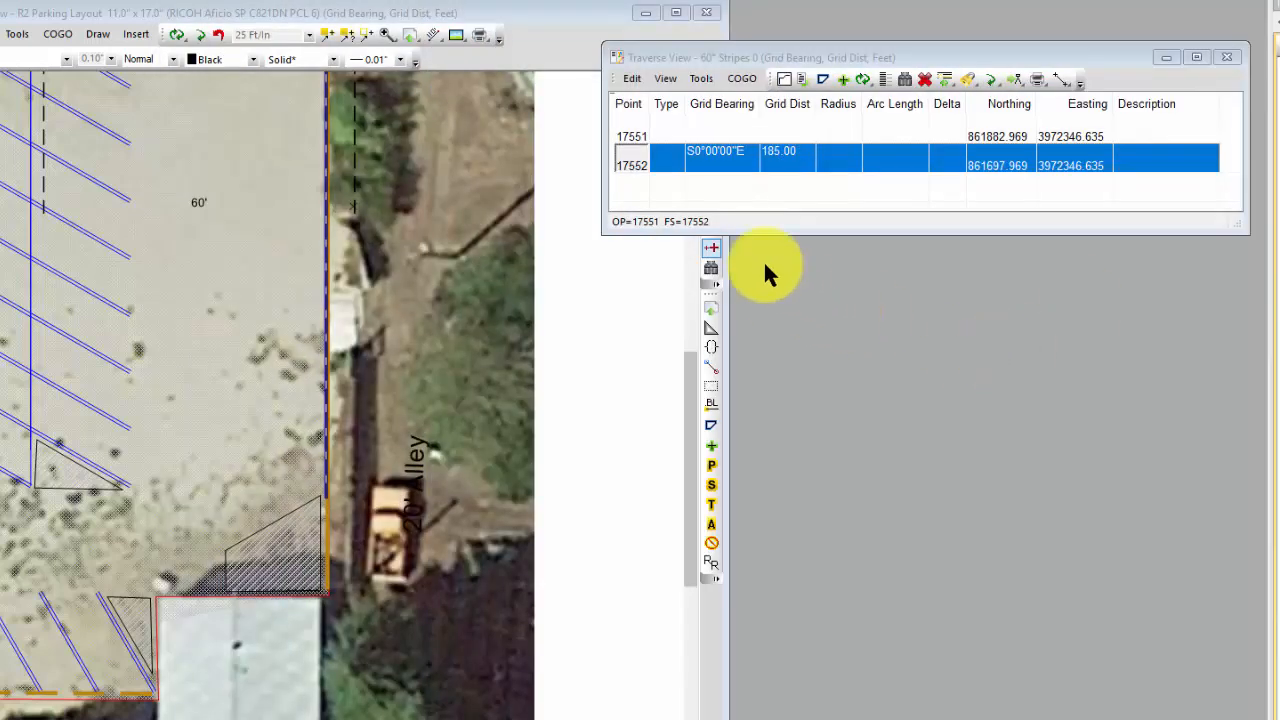
# Step: Compute multiple points at 11.00 ft horizontal spacing between points 17551 and 17552, and condense the traverse rows to single lines
pyautogui.click(751, 56)
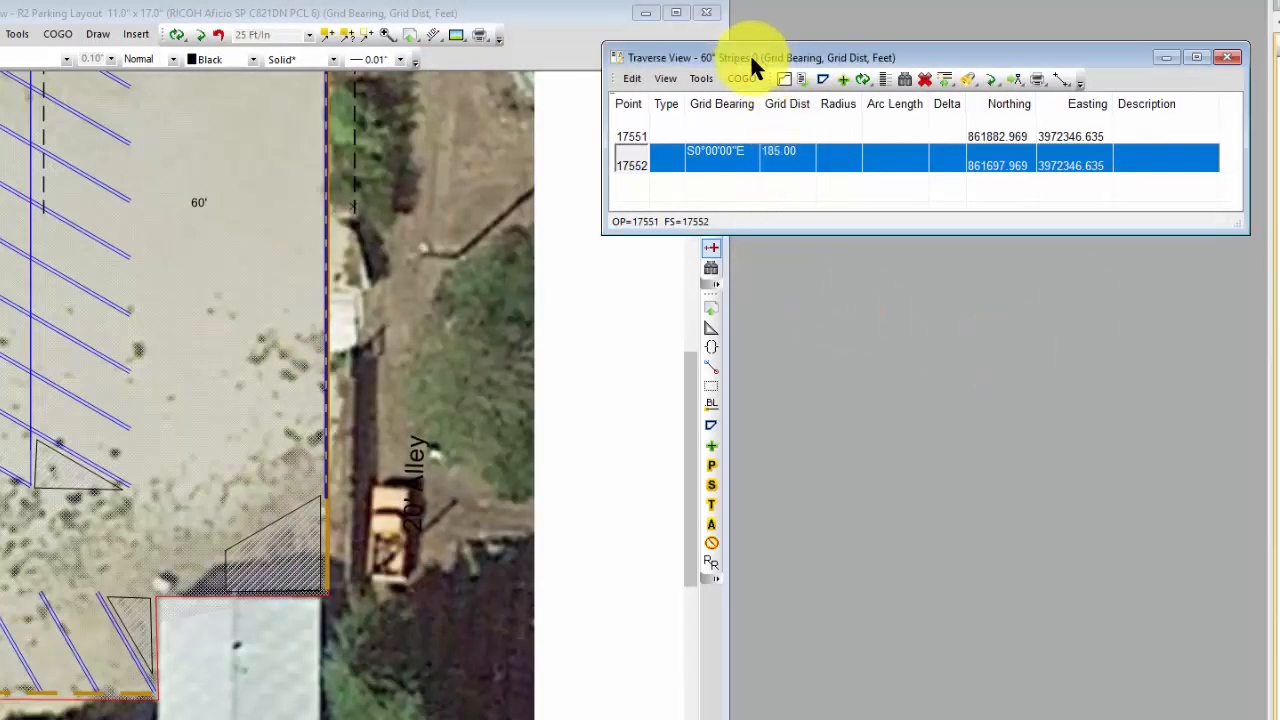
pyautogui.click(748, 75)
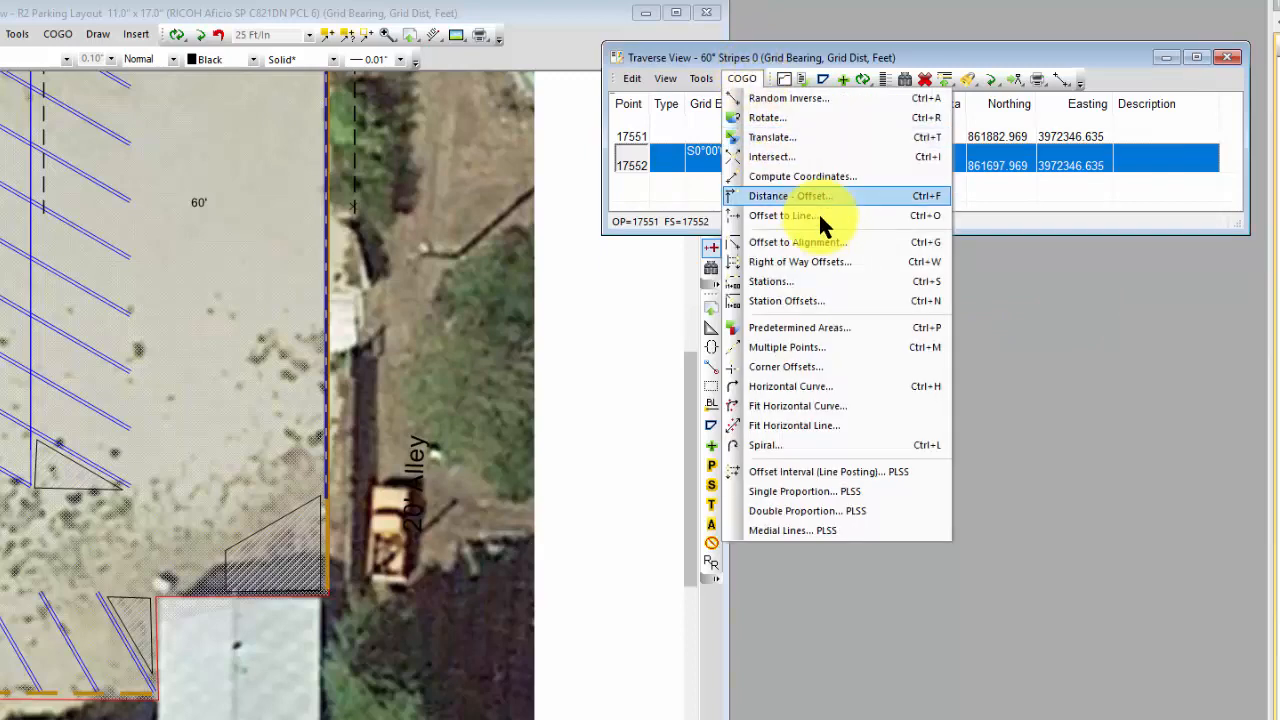
pyautogui.click(820, 347)
pyautogui.click(109, 177)
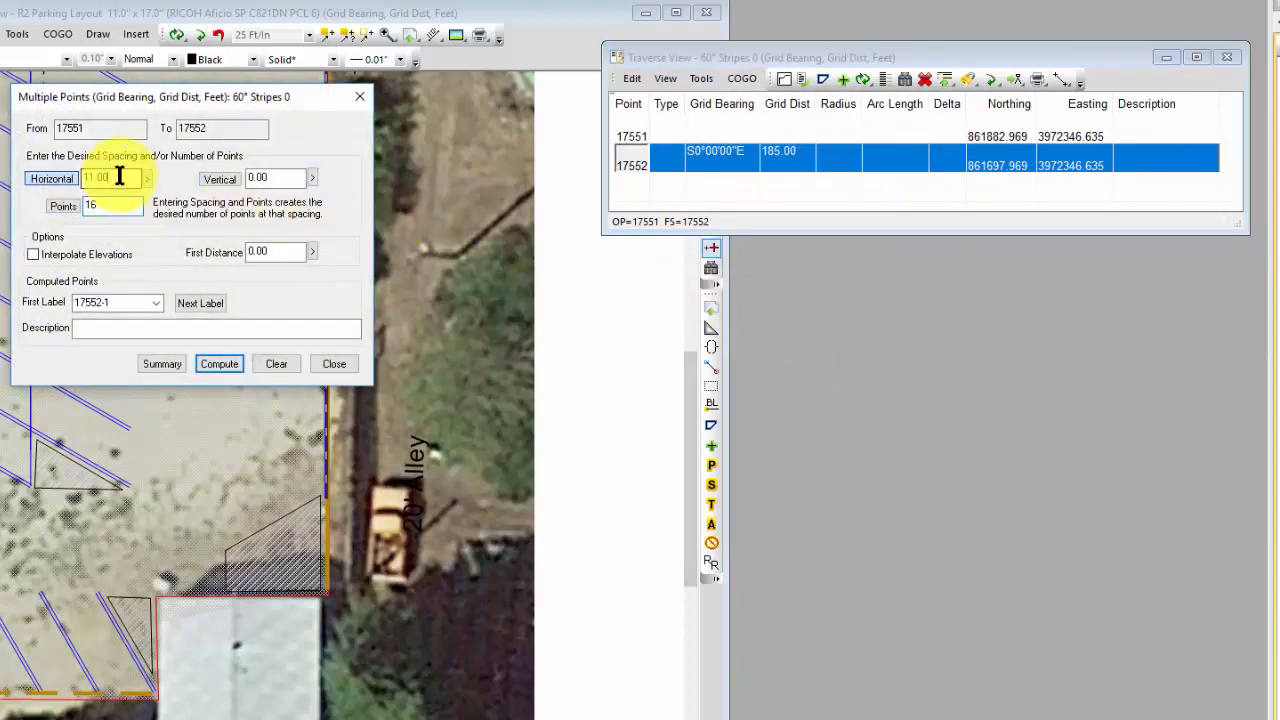
pyautogui.moveTo(118, 179); pyautogui.dragTo(61, 180)
pyautogui.write('11')
pyautogui.press('Tab')
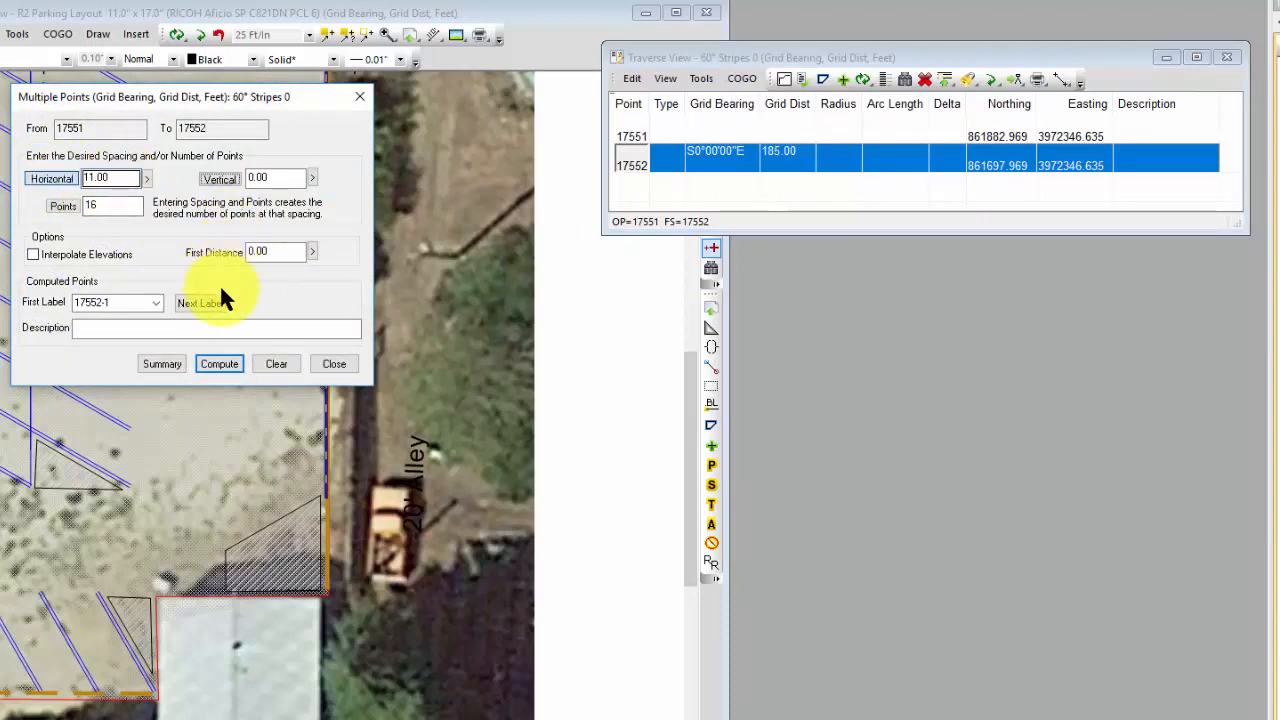
pyautogui.click(221, 364)
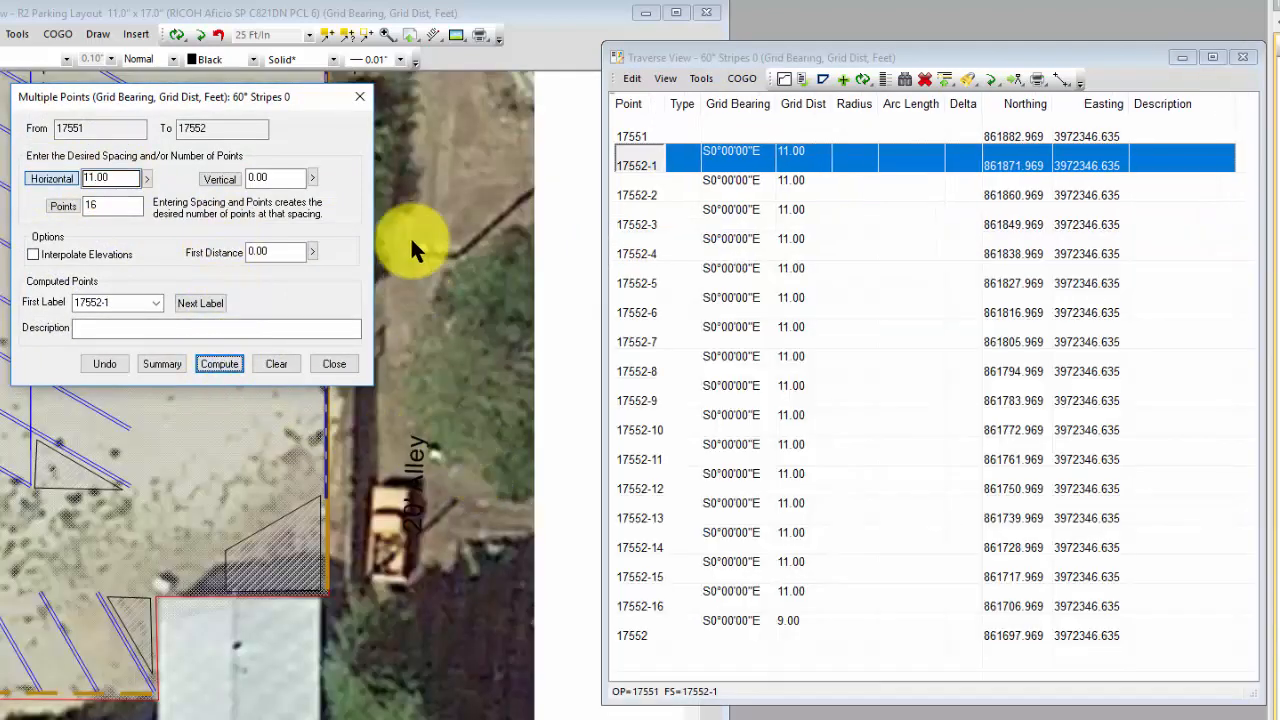
pyautogui.click(359, 95)
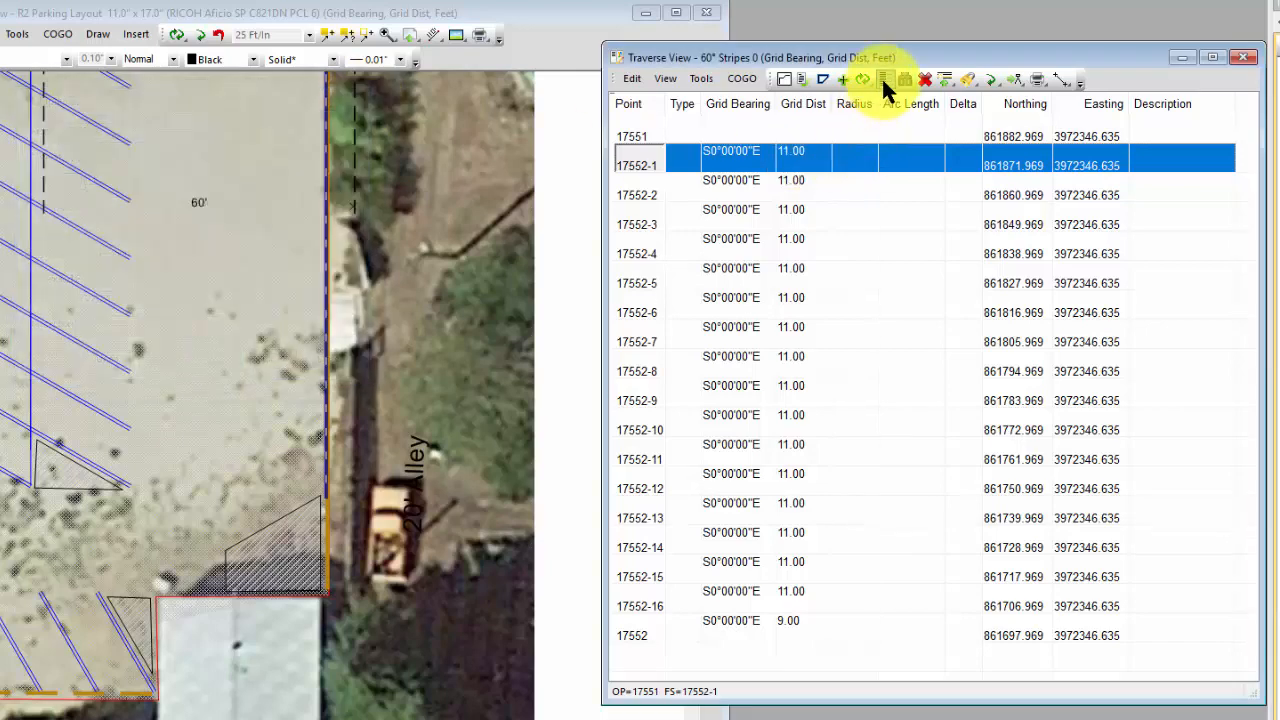
pyautogui.click(883, 79)
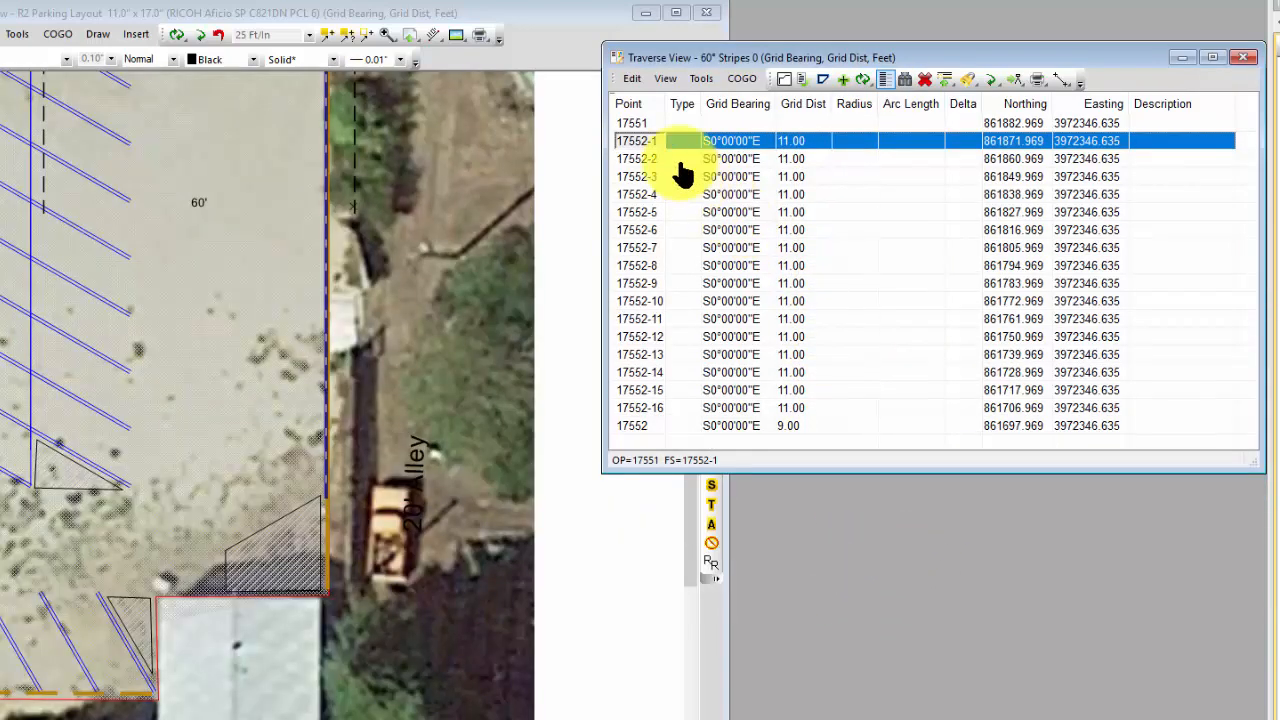
# Step: Compute right-of-way offsets for the entire 60° Stripes 0 traverse, 23.00 ft to the right, inserted into the original traverse
pyautogui.click(641, 124)
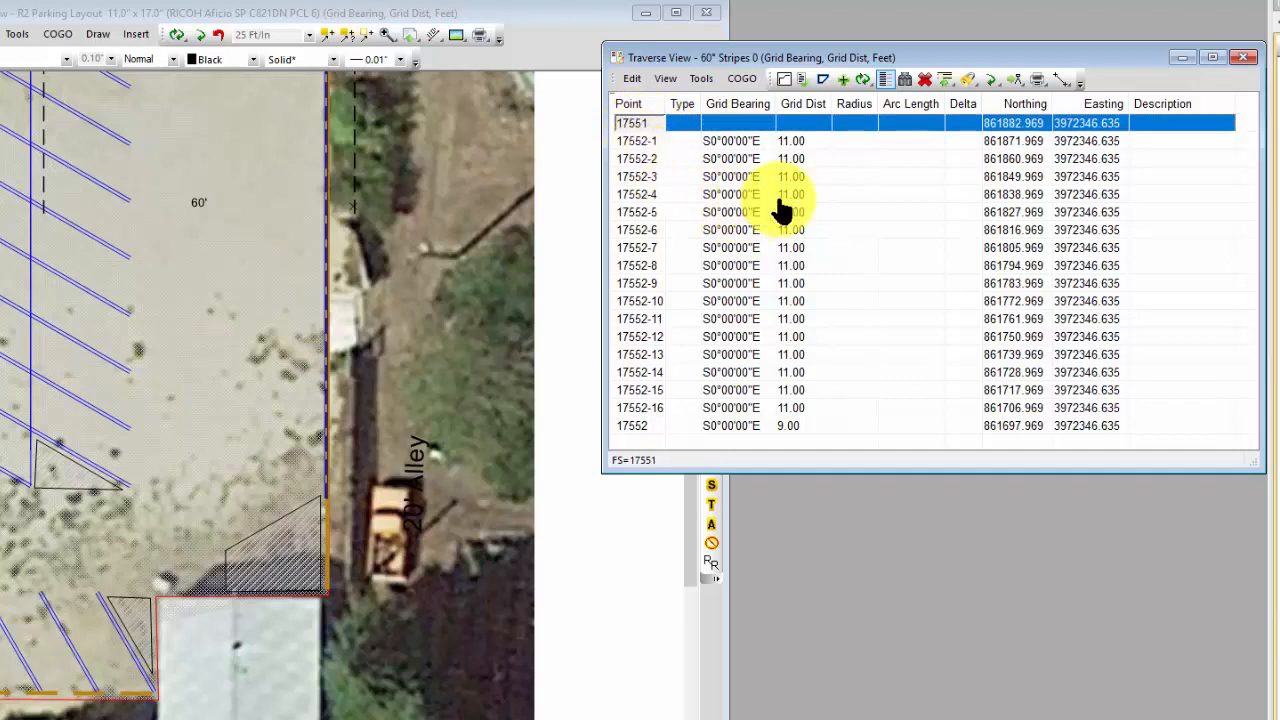
pyautogui.click(741, 78)
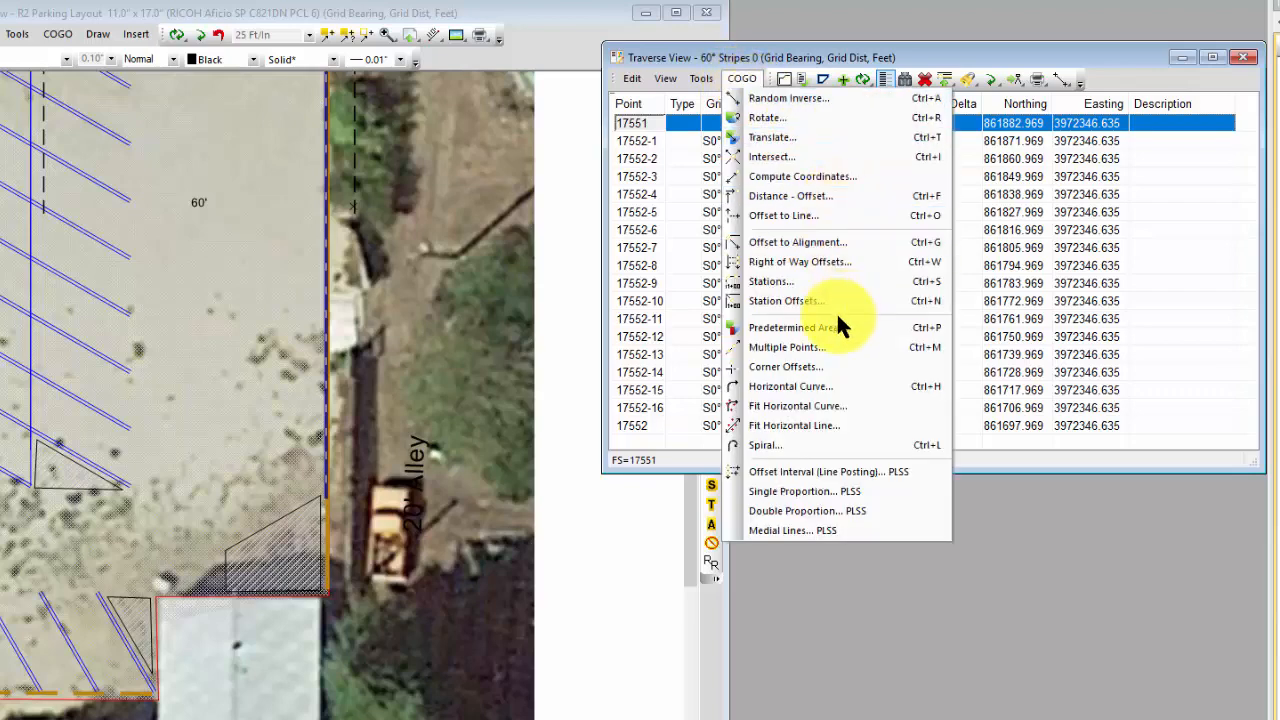
pyautogui.click(817, 259)
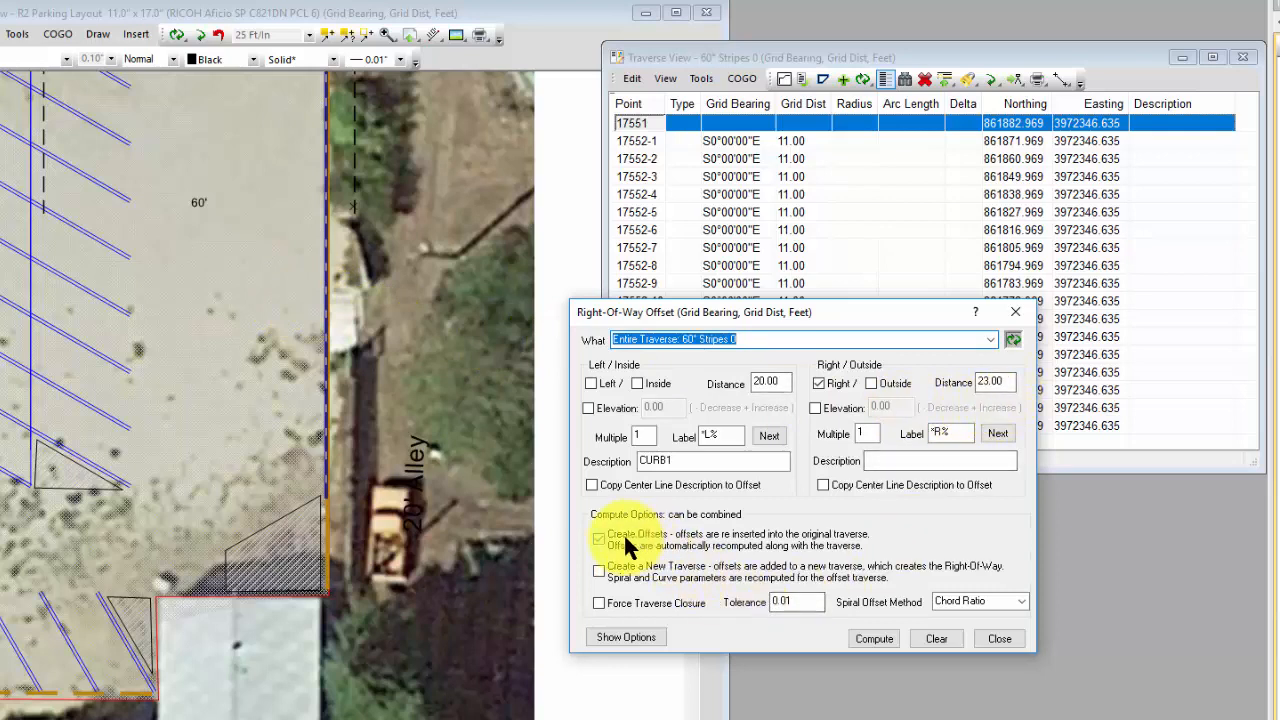
pyautogui.click(873, 638)
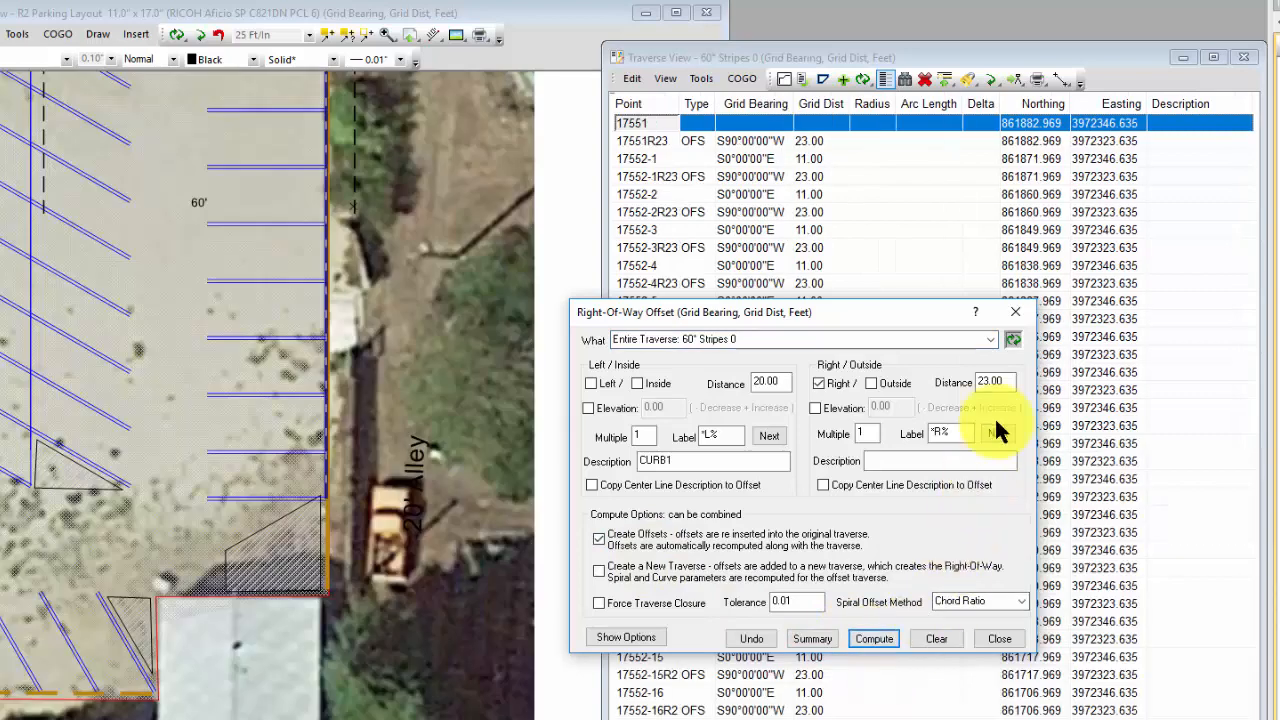
pyautogui.click(1012, 311)
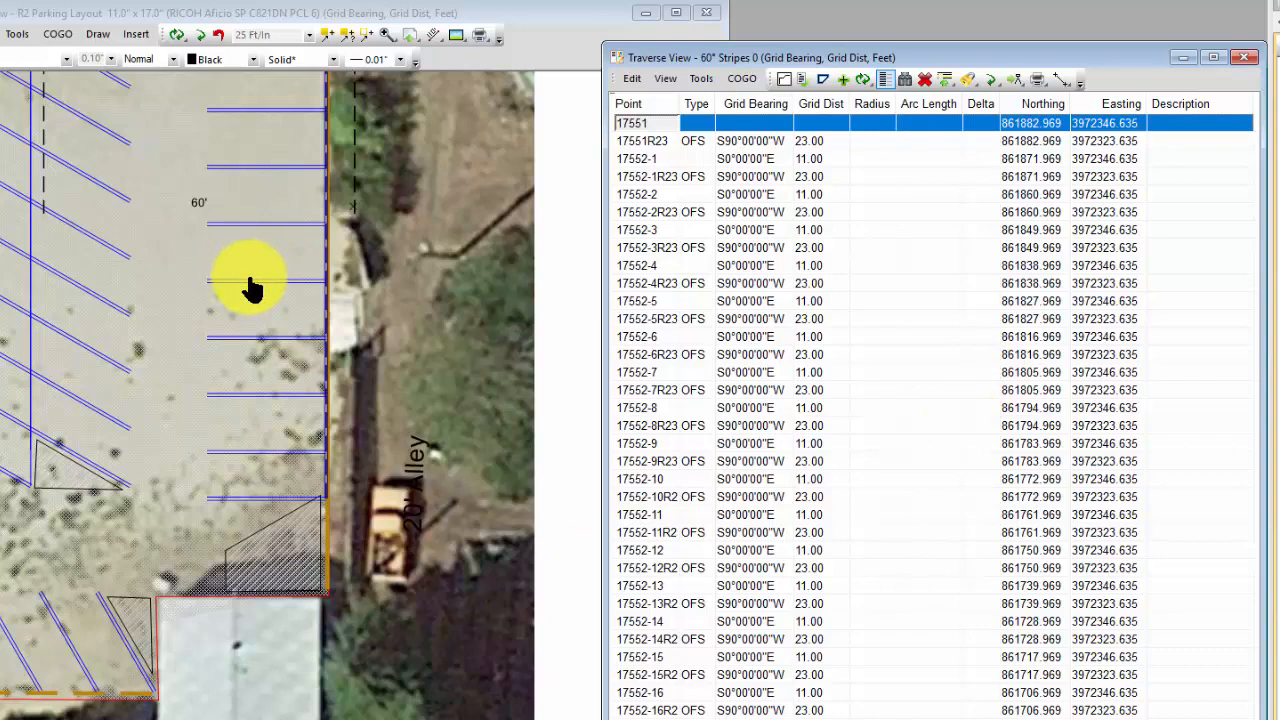
# Step: Select all offset points in the traverse and change their point type to side shot (SS)
pyautogui.click(691, 143)
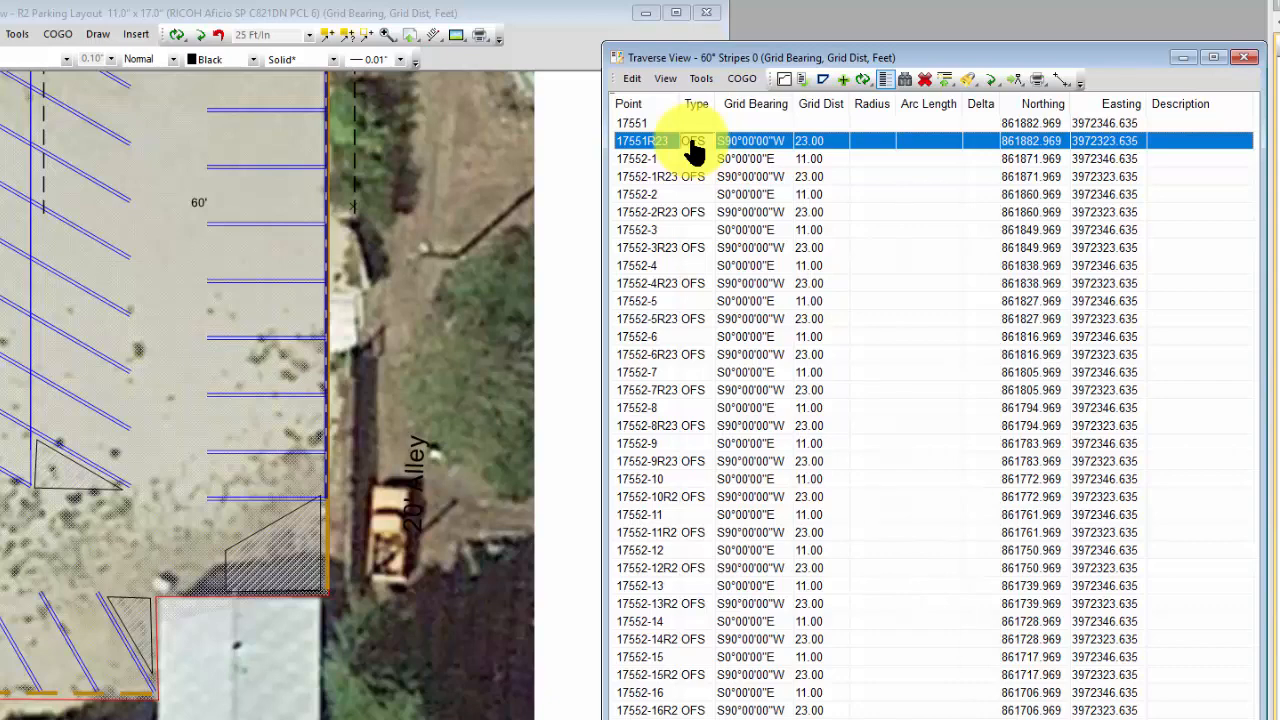
pyautogui.click(630, 79)
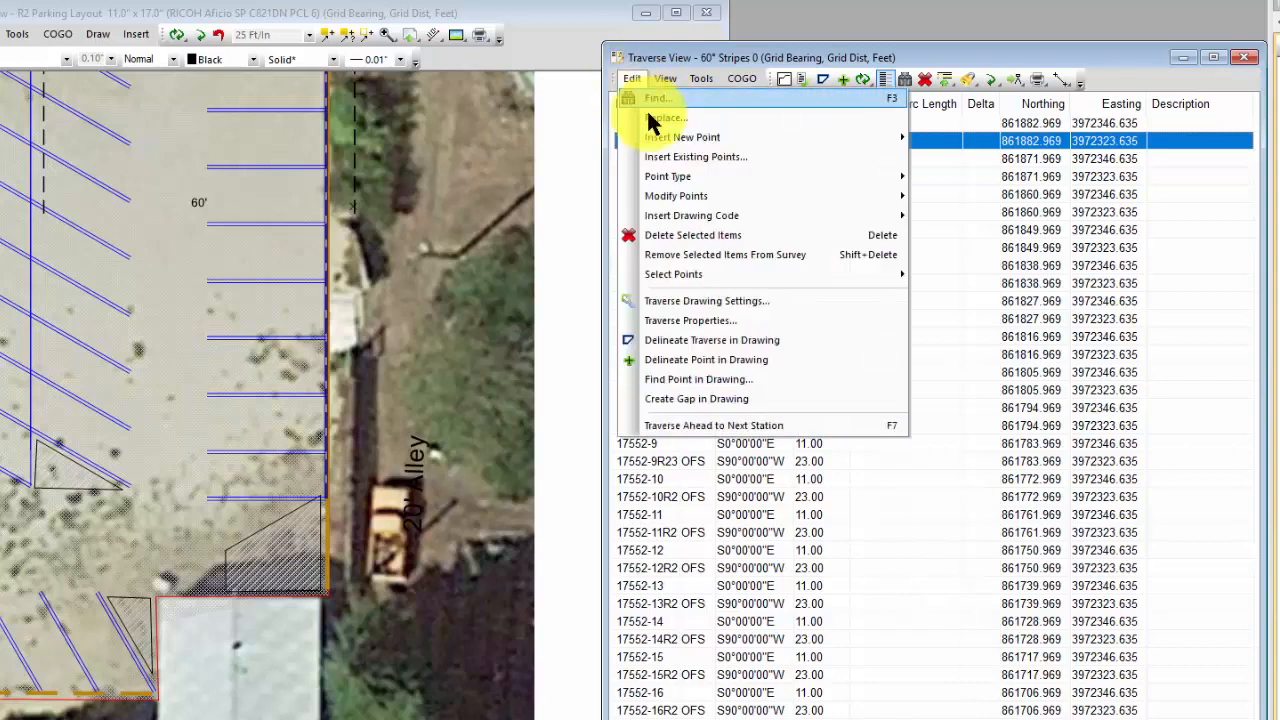
pyautogui.moveTo(710, 267)
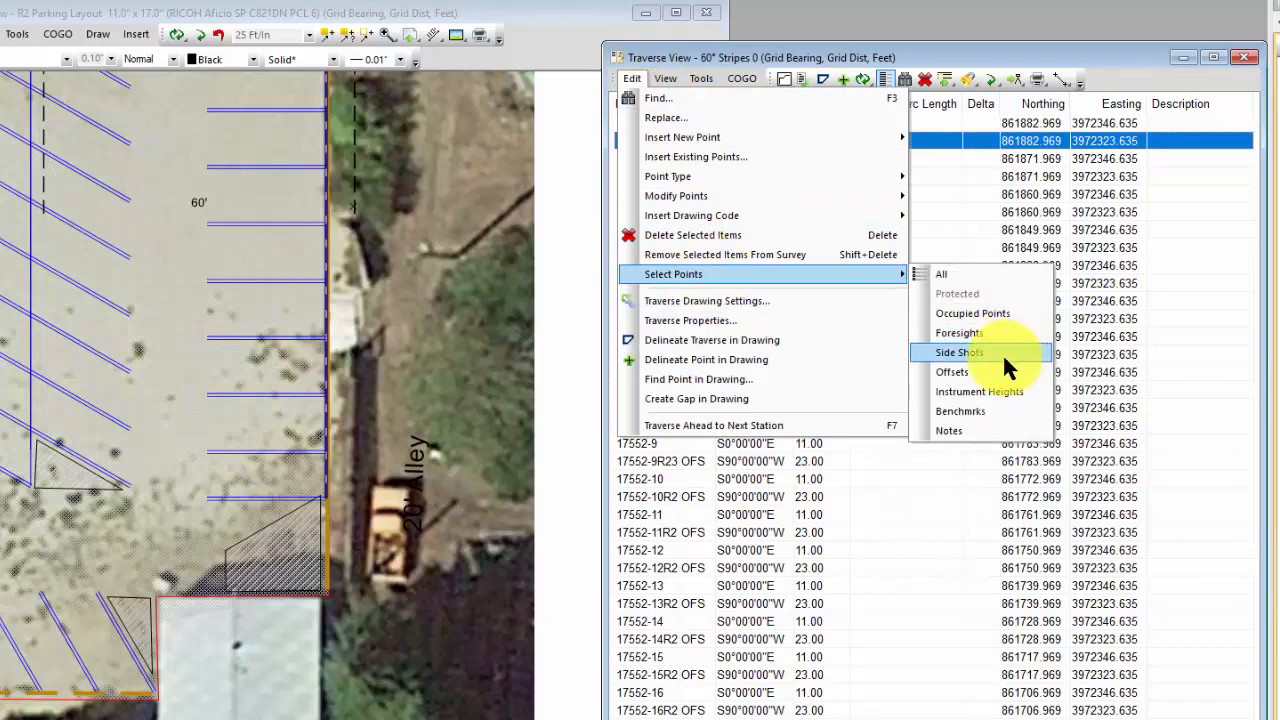
pyautogui.click(966, 373)
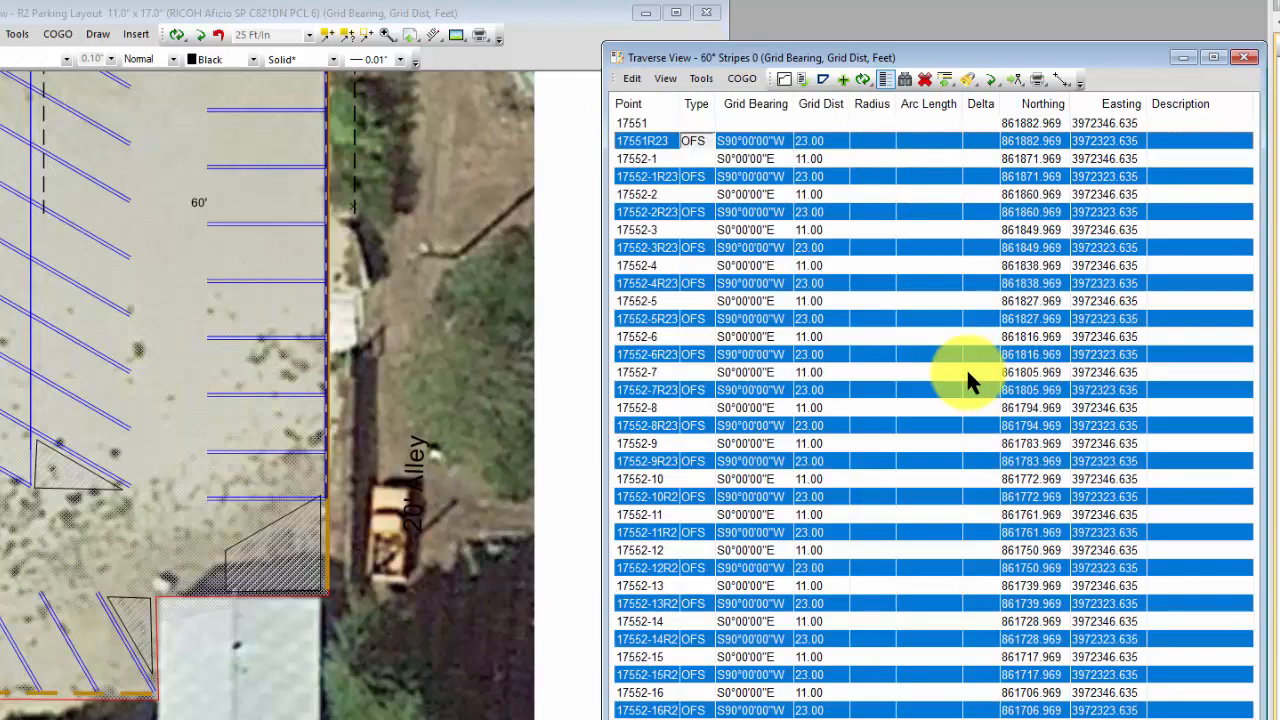
pyautogui.press('s')
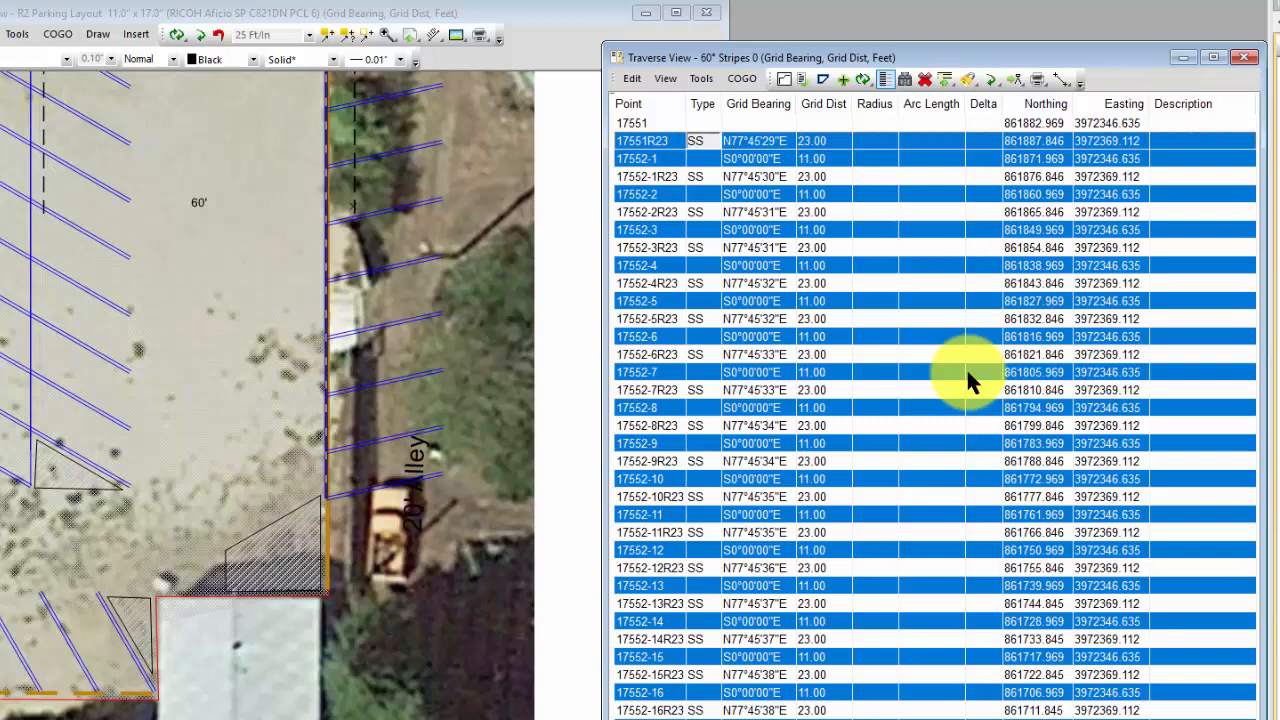
pyautogui.press('Tab')
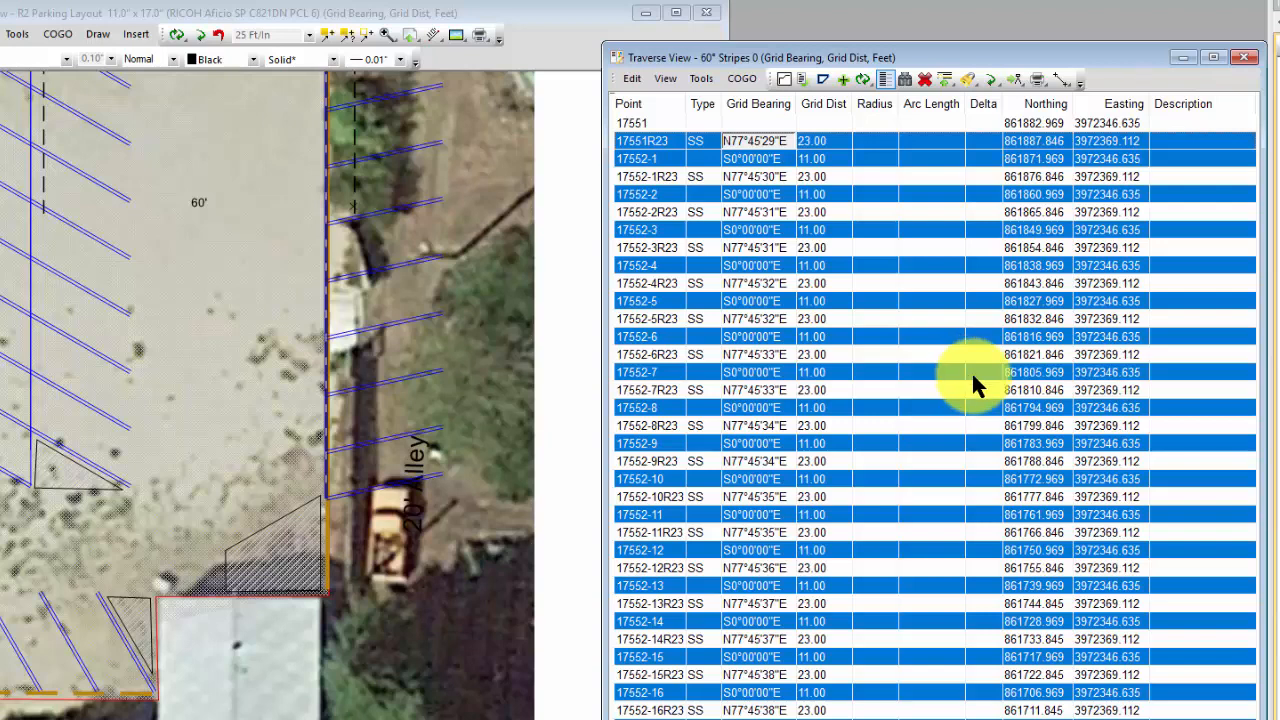
# Step: Select all side shots in the traverse and set their grid bearing to S60°00'00"W
pyautogui.click(632, 79)
pyautogui.moveTo(689, 272)
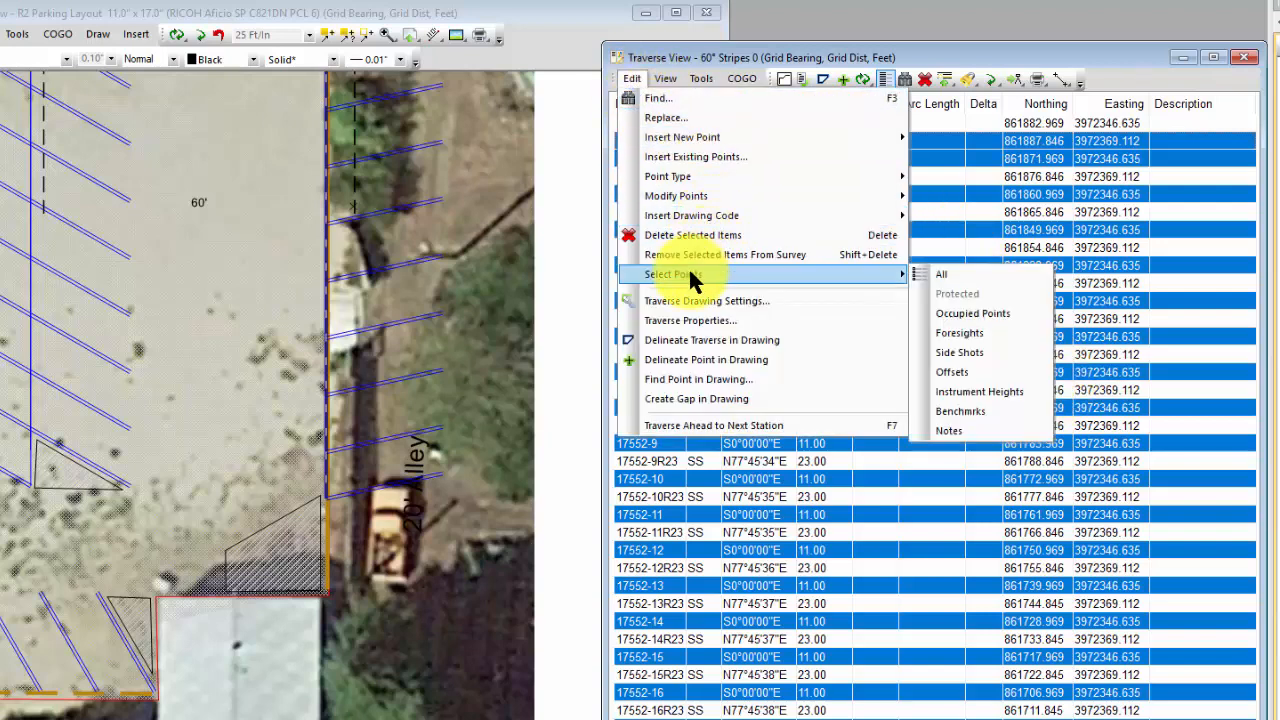
pyautogui.click(969, 347)
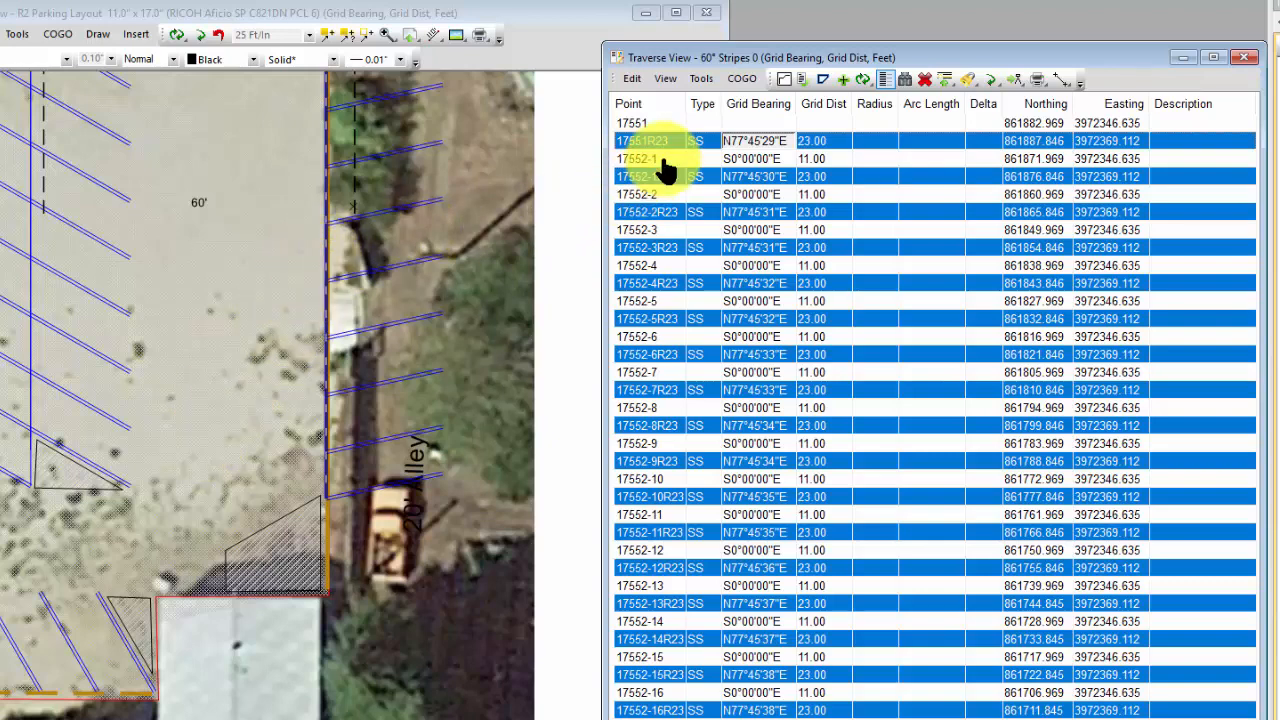
pyautogui.write('360')
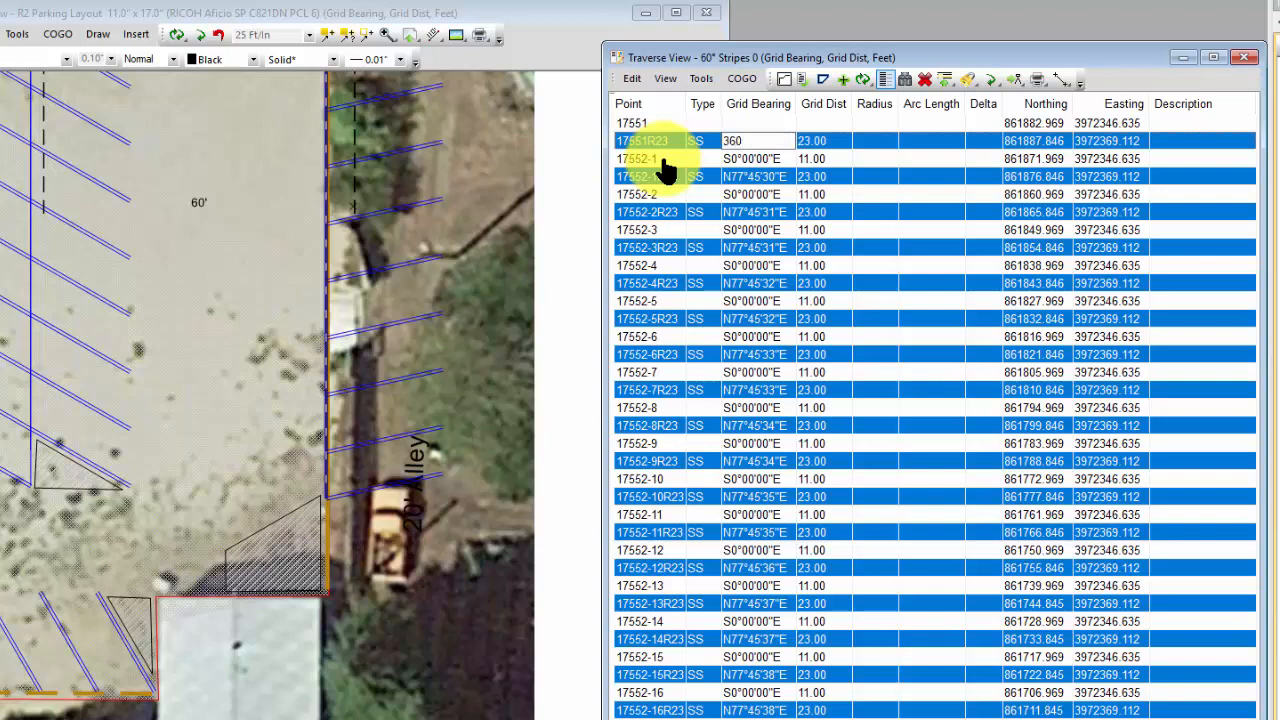
pyautogui.press('Return')
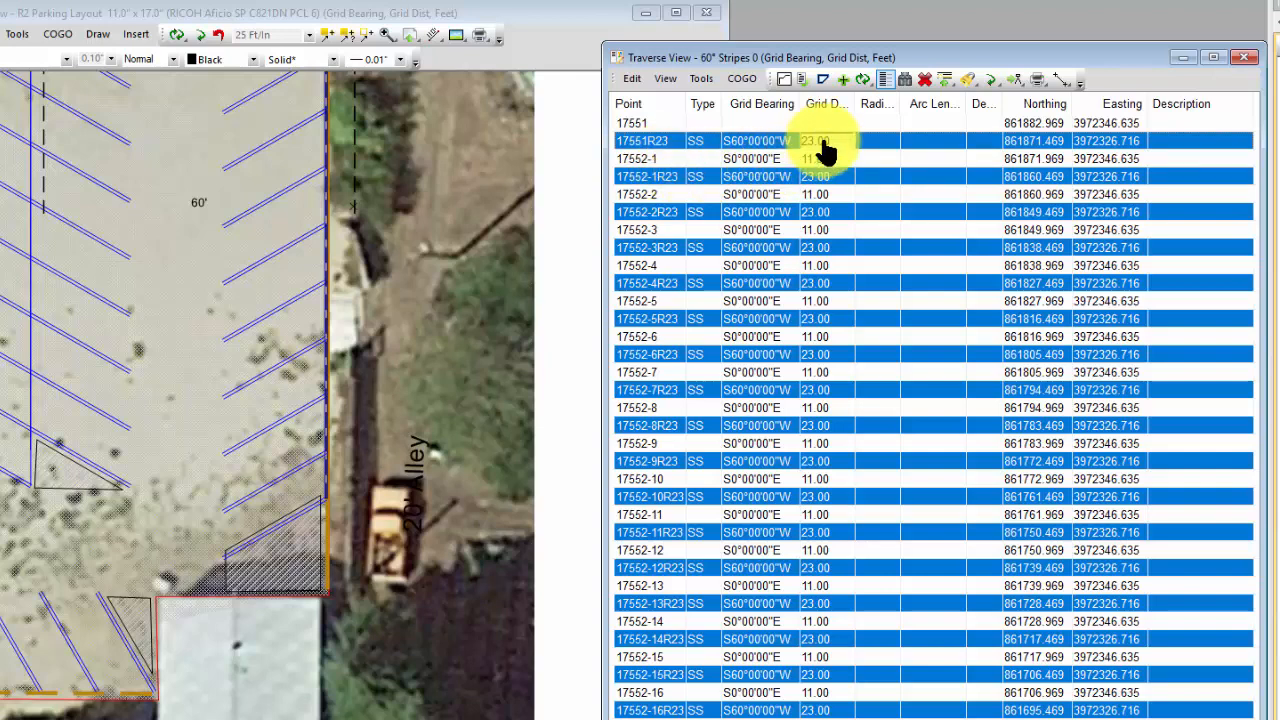
# Step: Enter a grid distance of 23 ft for the selected side shots and close the traverse view
pyautogui.press('Delete')
pyautogui.hotkey('ctrl', 'z')
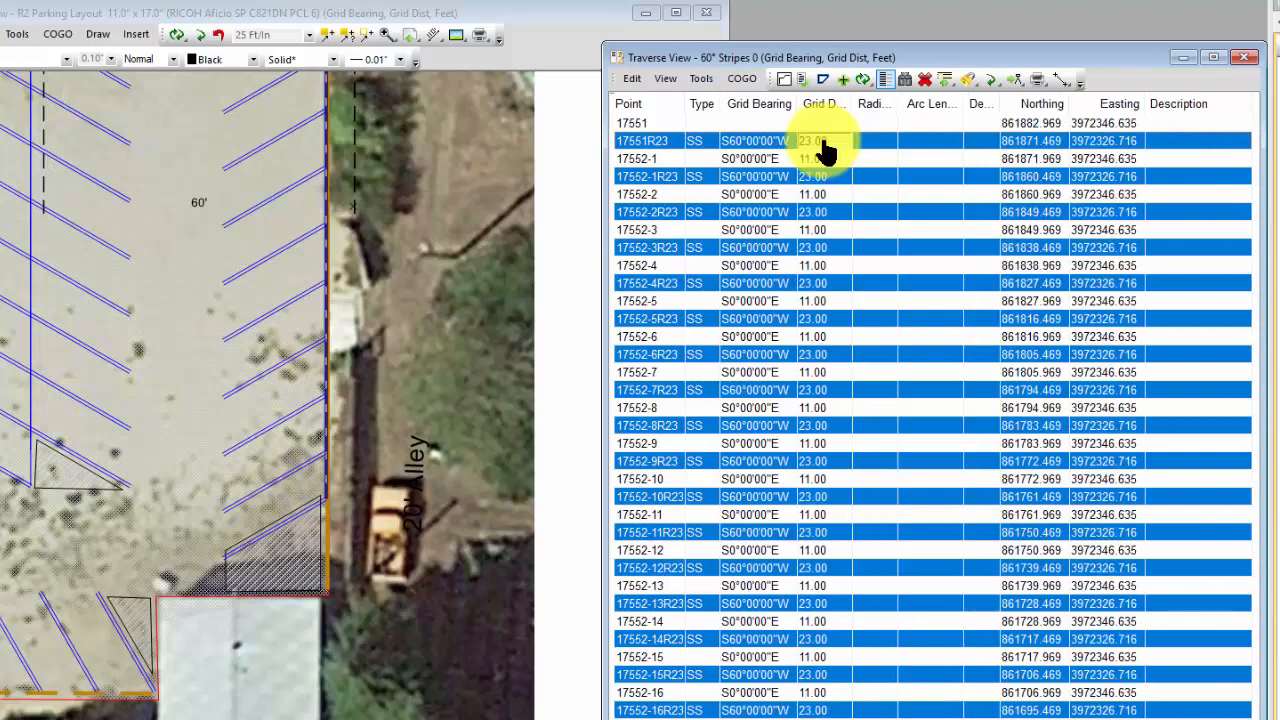
pyautogui.write('23')
pyautogui.press('Return')
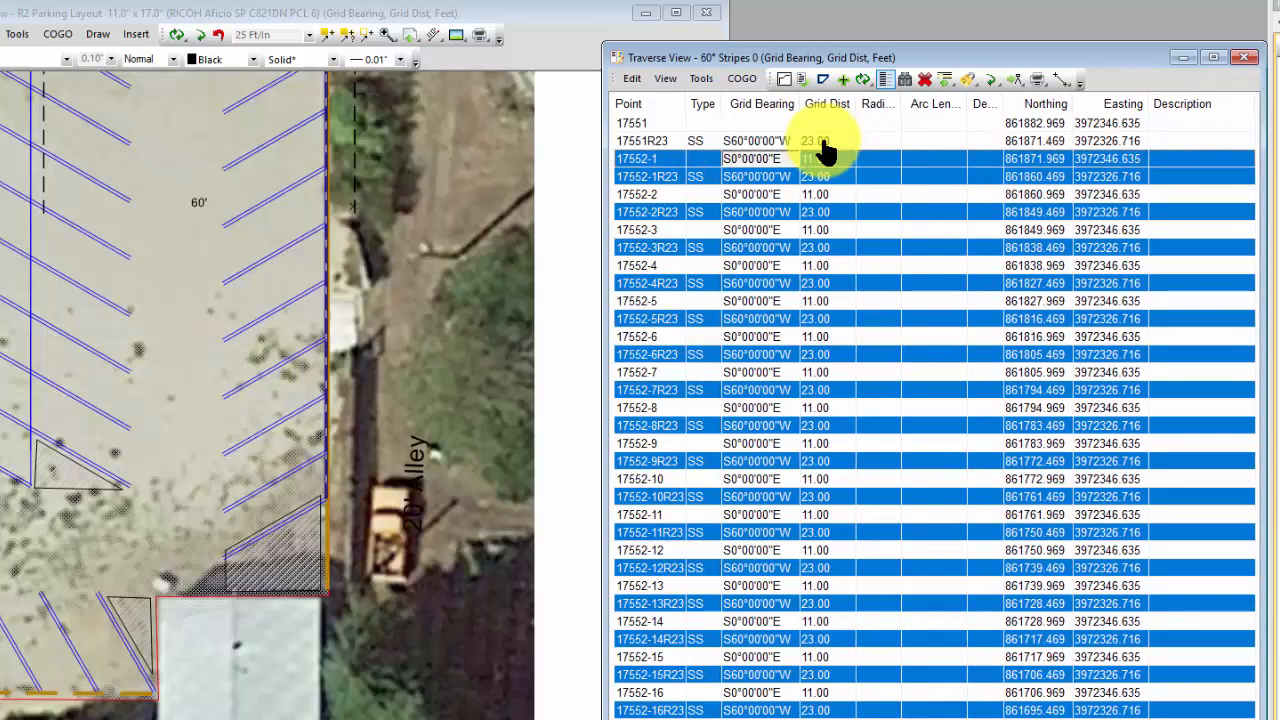
pyautogui.click(835, 187)
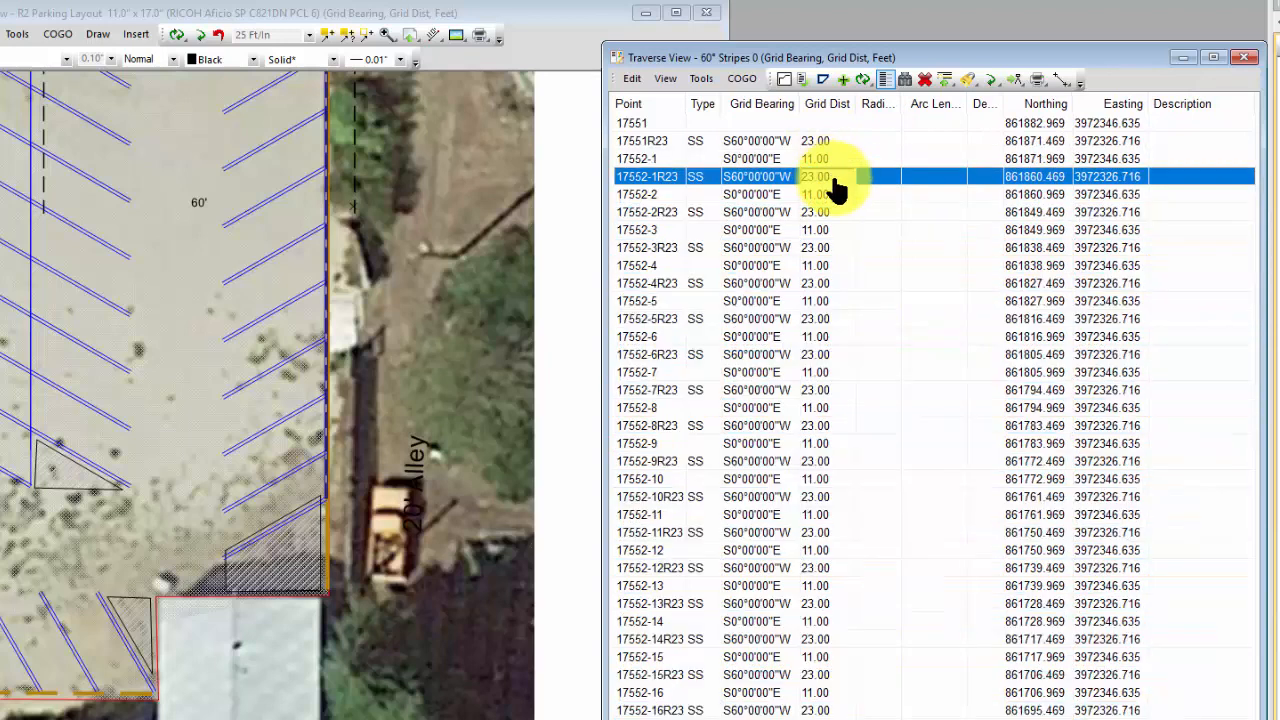
pyautogui.keyDown('alt'); pyautogui.click(835, 187); pyautogui.keyUp('alt')
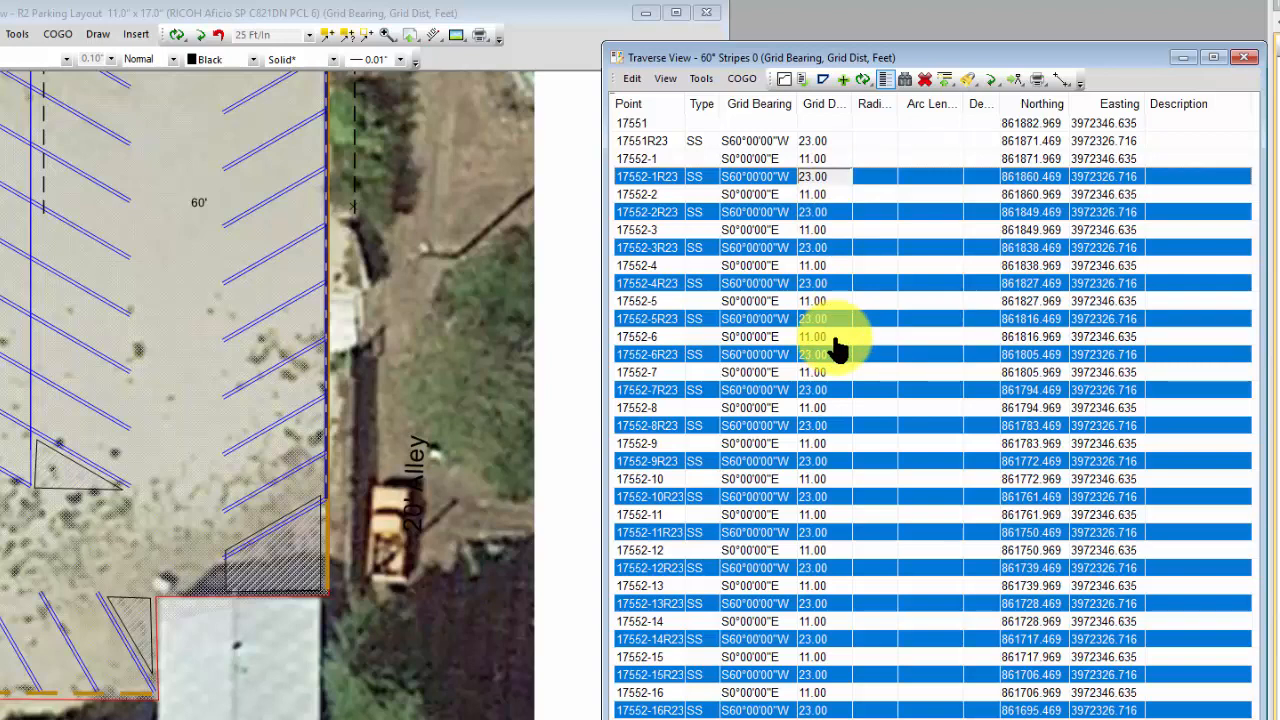
pyautogui.click(1245, 58)
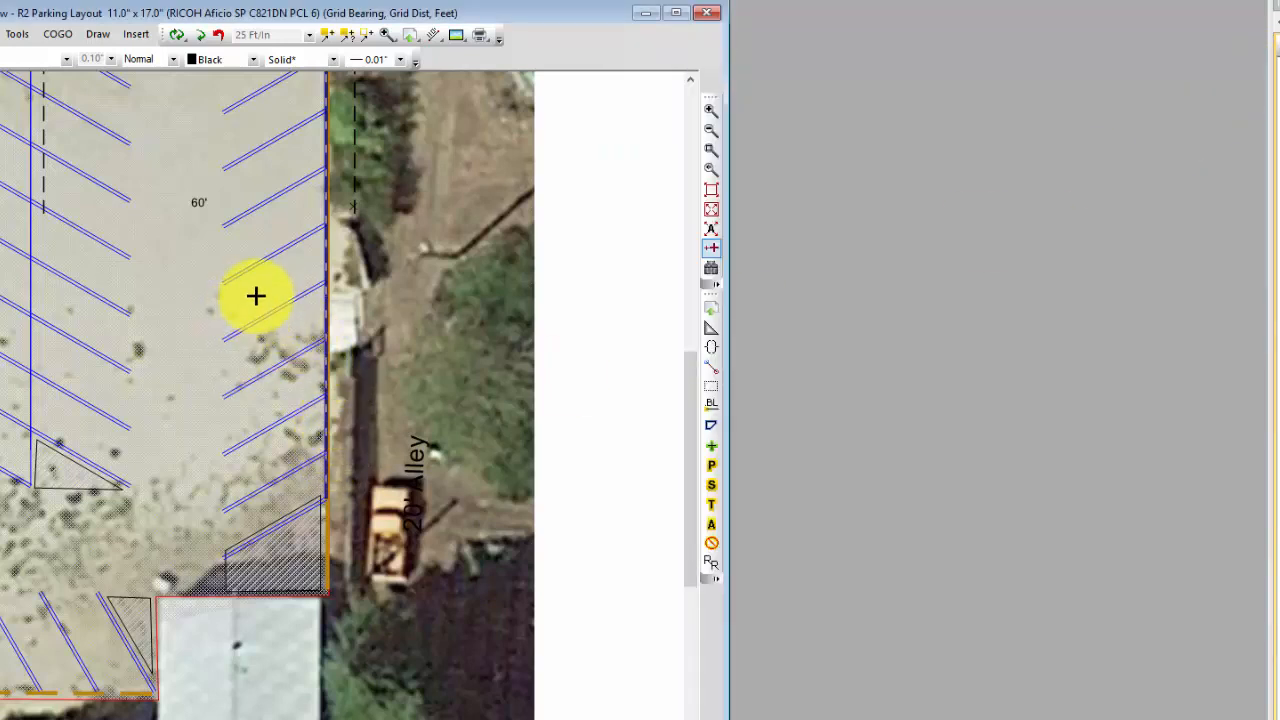
# Step: Turn off the Background layer in the parking layout drawing
pyautogui.moveTo(686, 410)
pyautogui.mouseDown()
pyautogui.moveTo(694, 366)
pyautogui.moveTo(658, 158)
pyautogui.mouseUp()
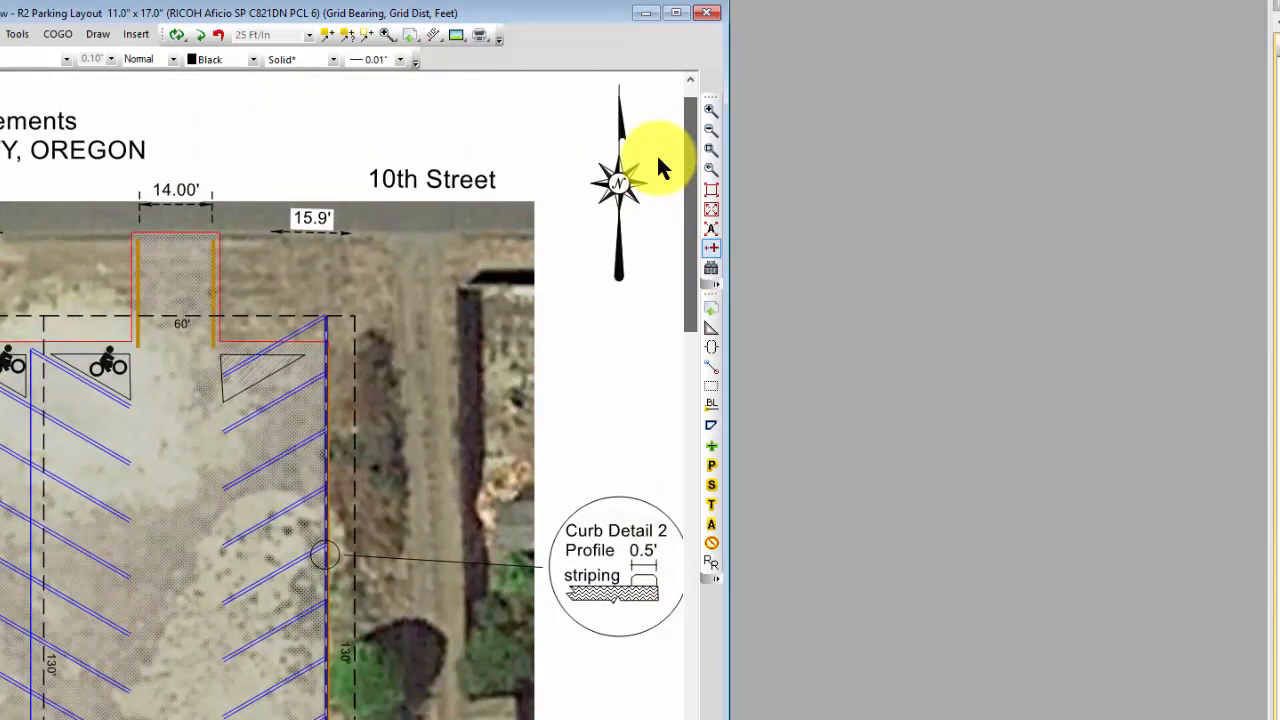
pyautogui.moveTo(307, 336)
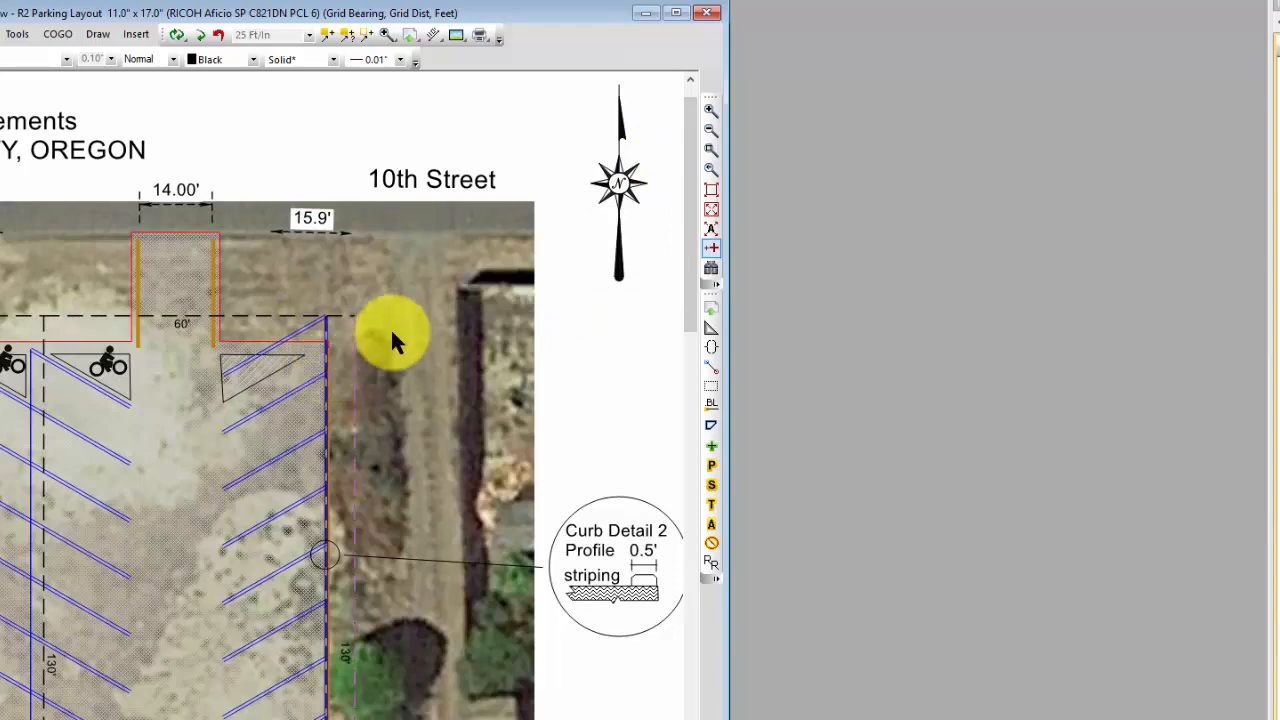
pyautogui.rightClick(442, 85)
pyautogui.click(480, 116)
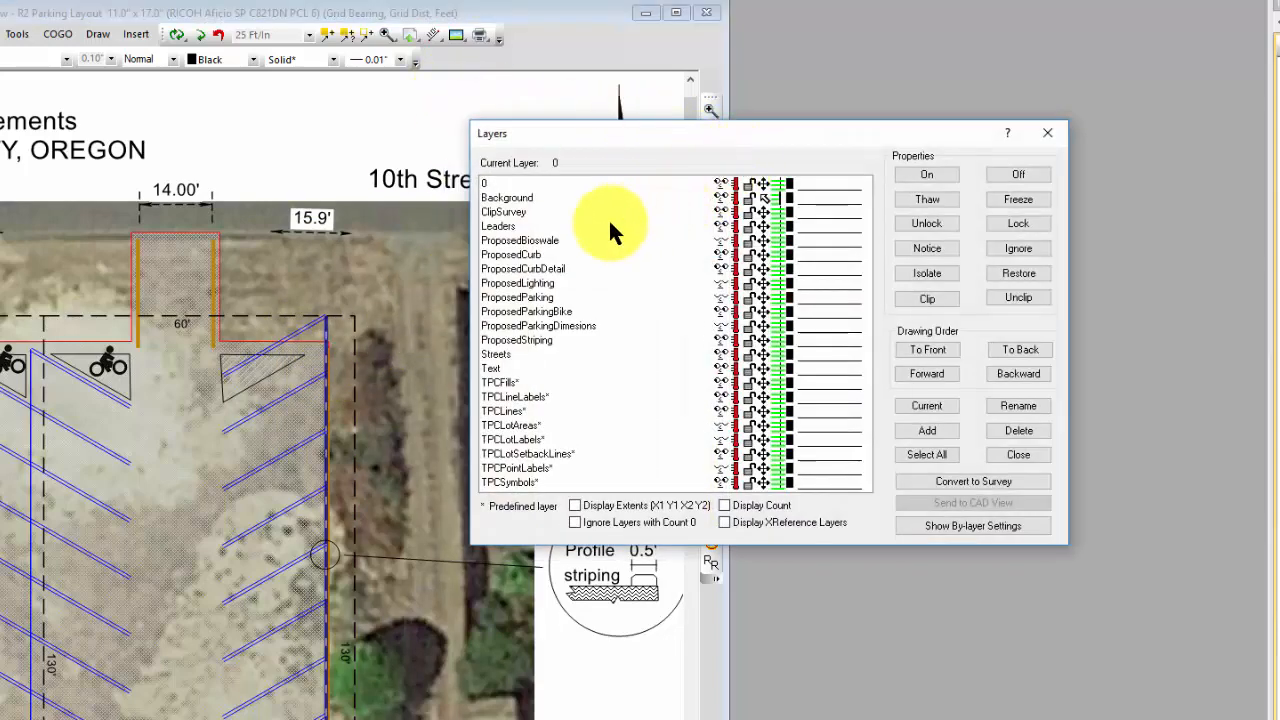
pyautogui.click(538, 197)
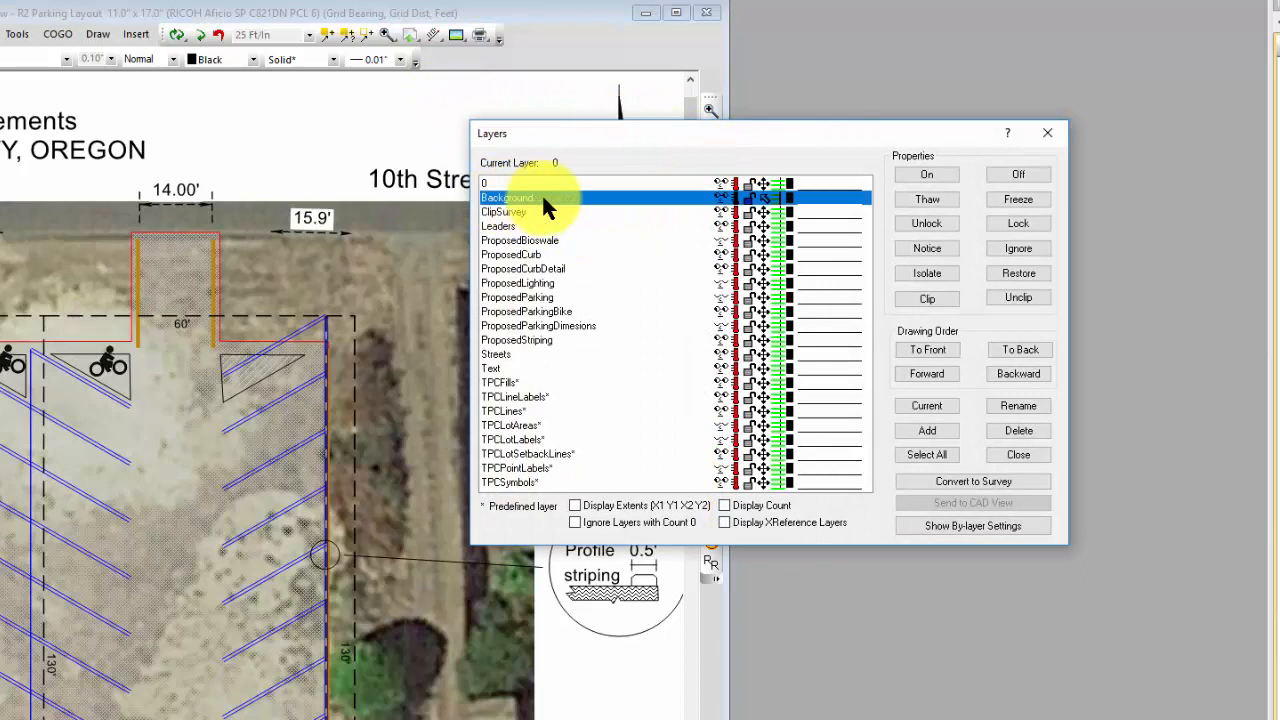
pyautogui.click(1006, 170)
pyautogui.click(1046, 134)
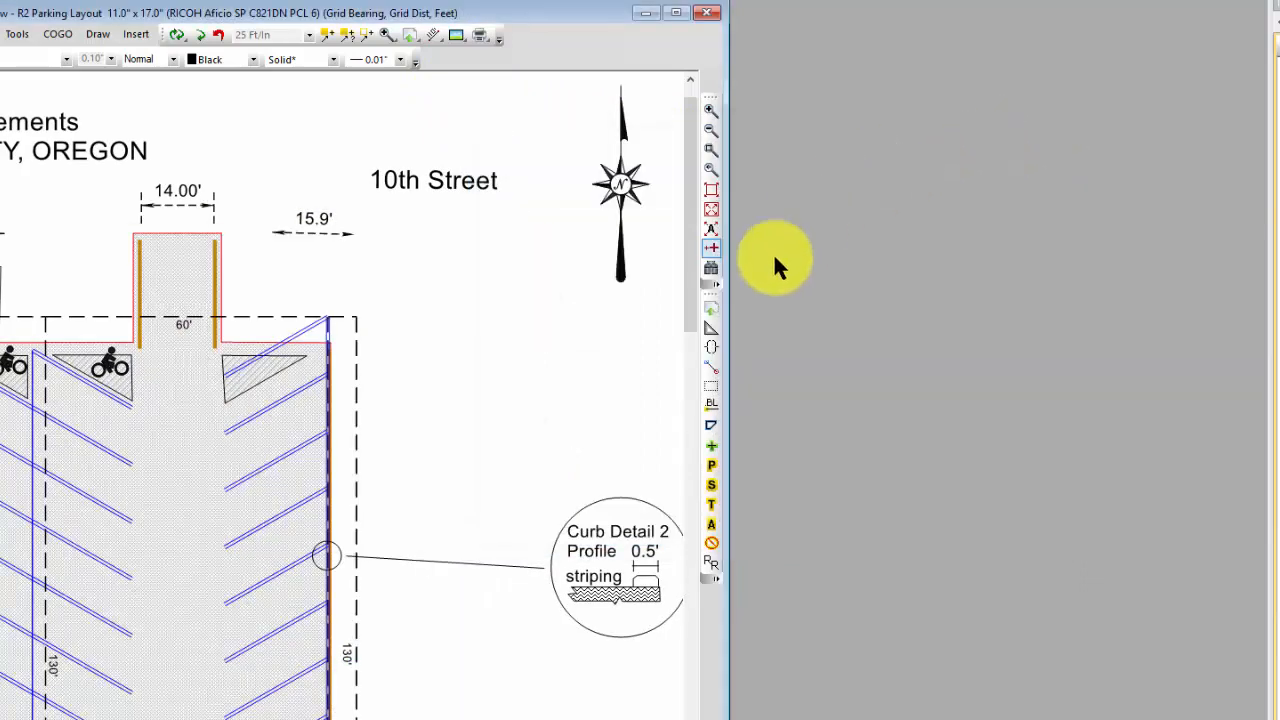
# Step: Move all objects of the 60° Stripes 0 traverse south along the east curb so the northernmost stripe borders the hatched triangle
pyautogui.rightClick(309, 332)
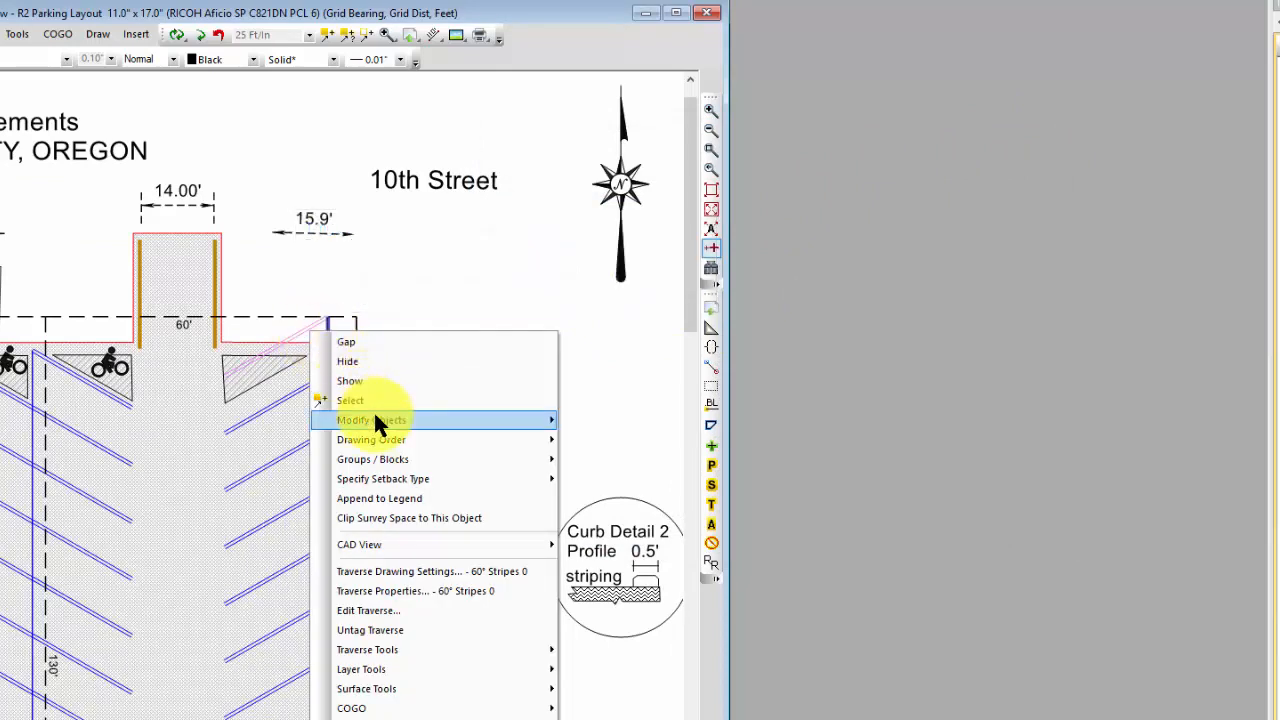
pyautogui.moveTo(373, 410)
pyautogui.click(598, 489)
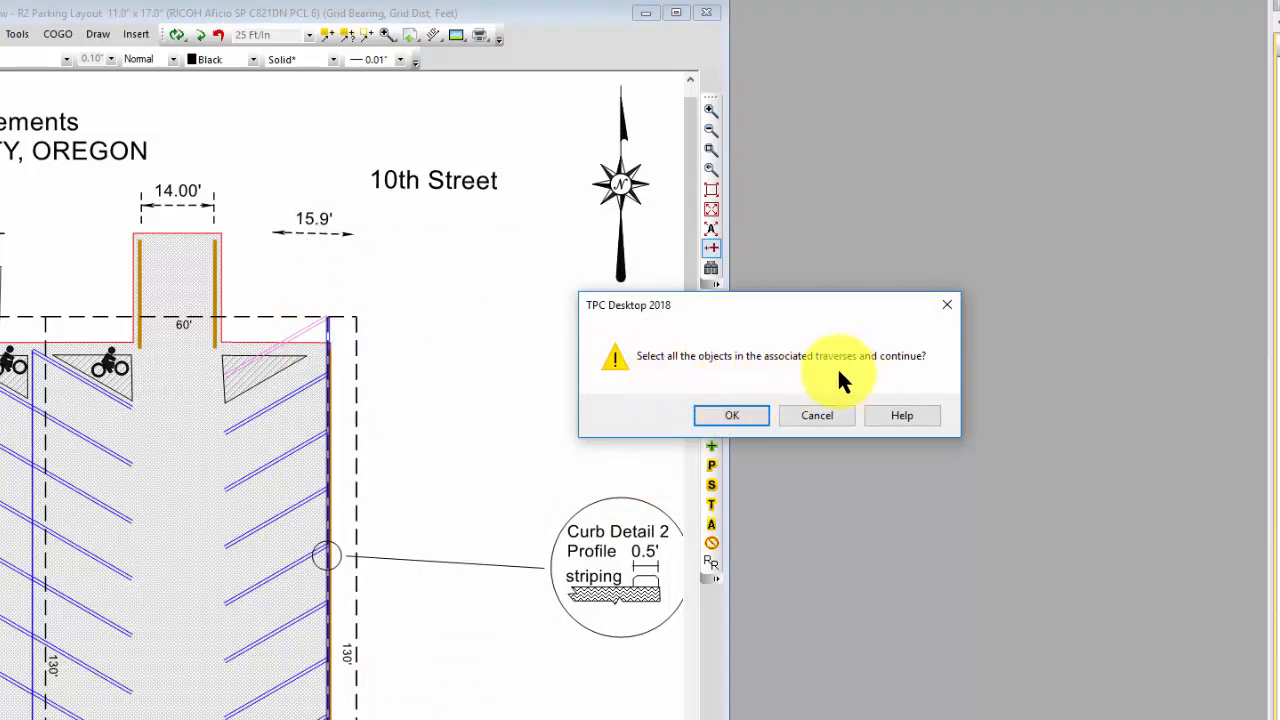
pyautogui.click(738, 414)
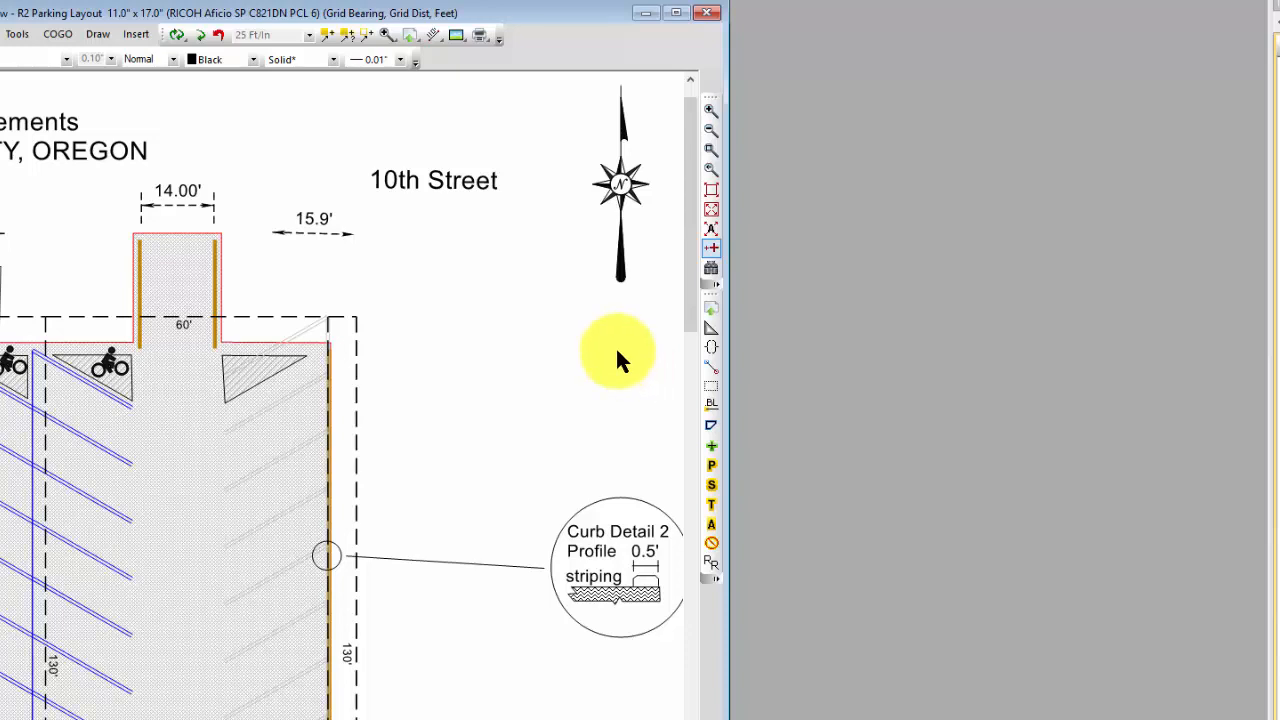
pyautogui.moveTo(313, 327)
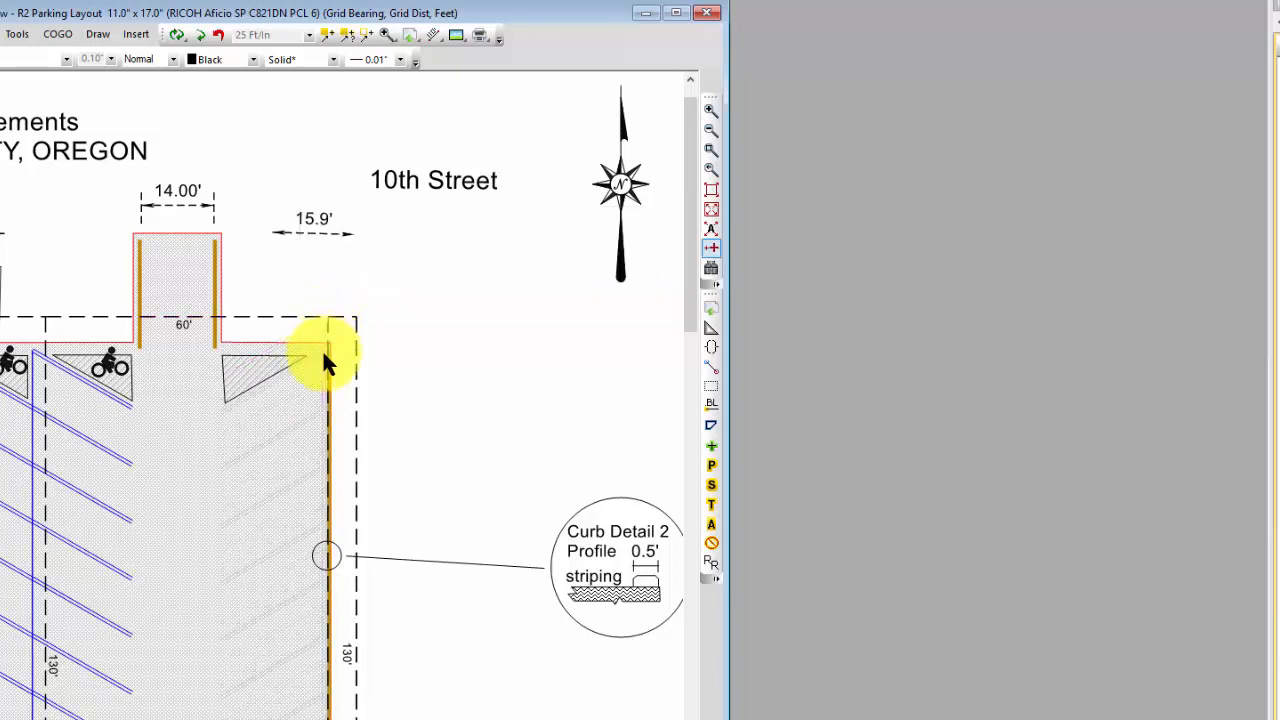
pyautogui.click(322, 350)
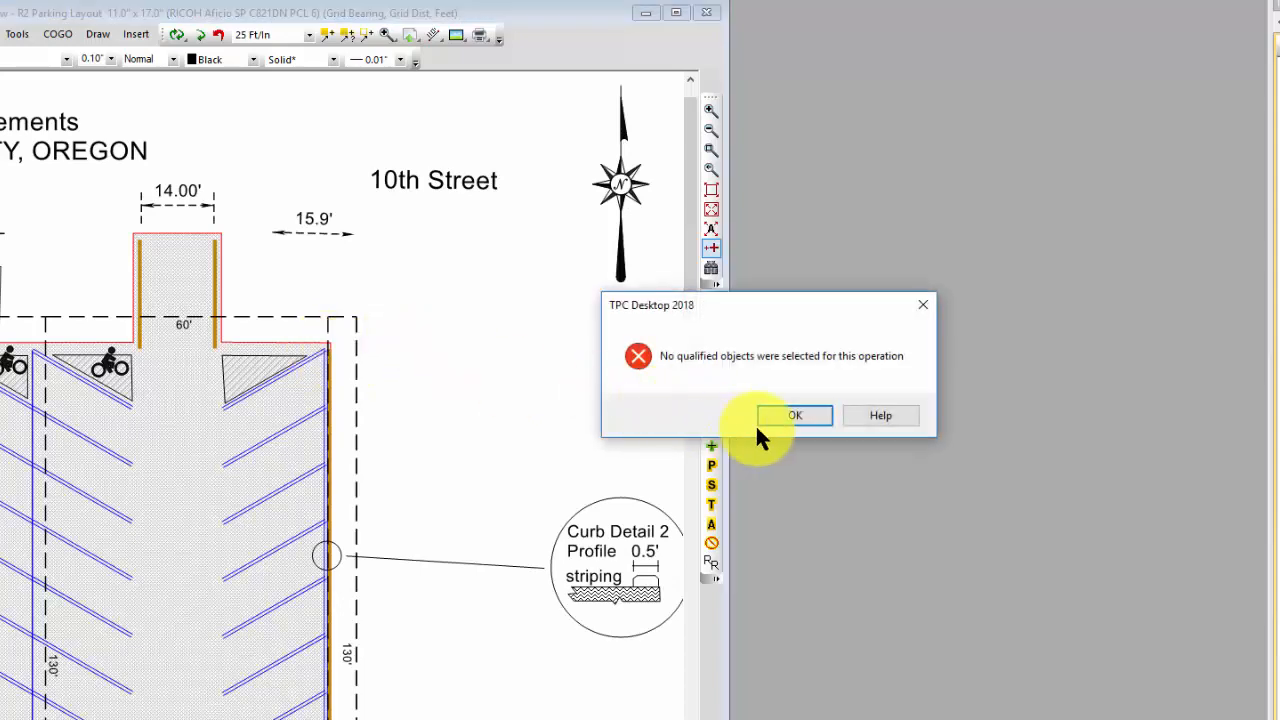
pyautogui.click(767, 418)
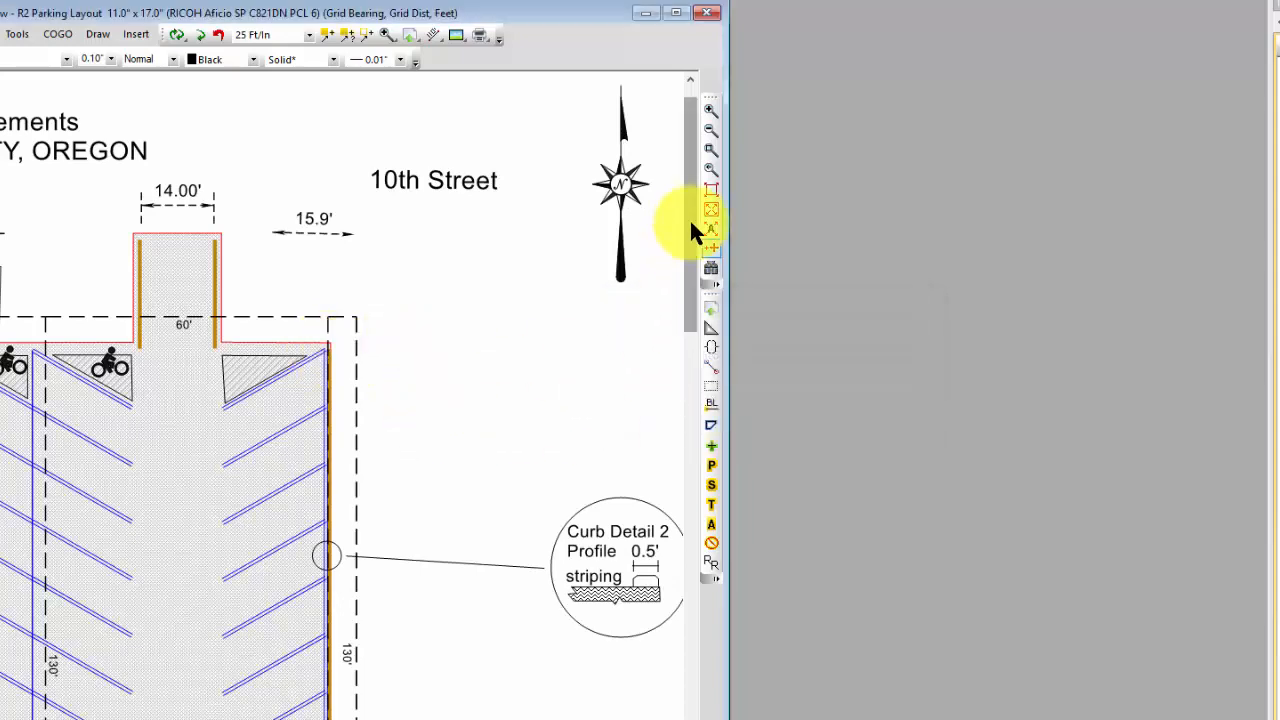
# Step: Hide the southernmost stripe, from 17552R23 to 17552, that crosses the hatched area beside the alley
pyautogui.moveTo(689, 218); pyautogui.dragTo(686, 510)
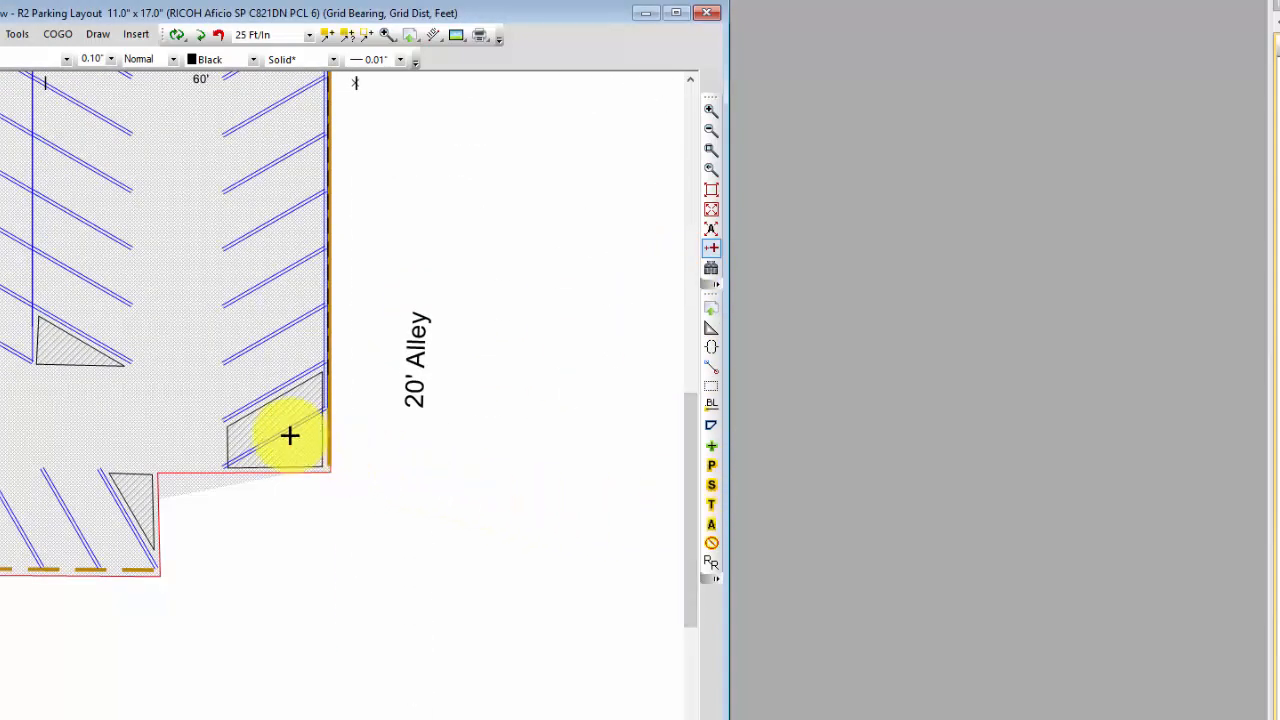
pyautogui.moveTo(285, 441)
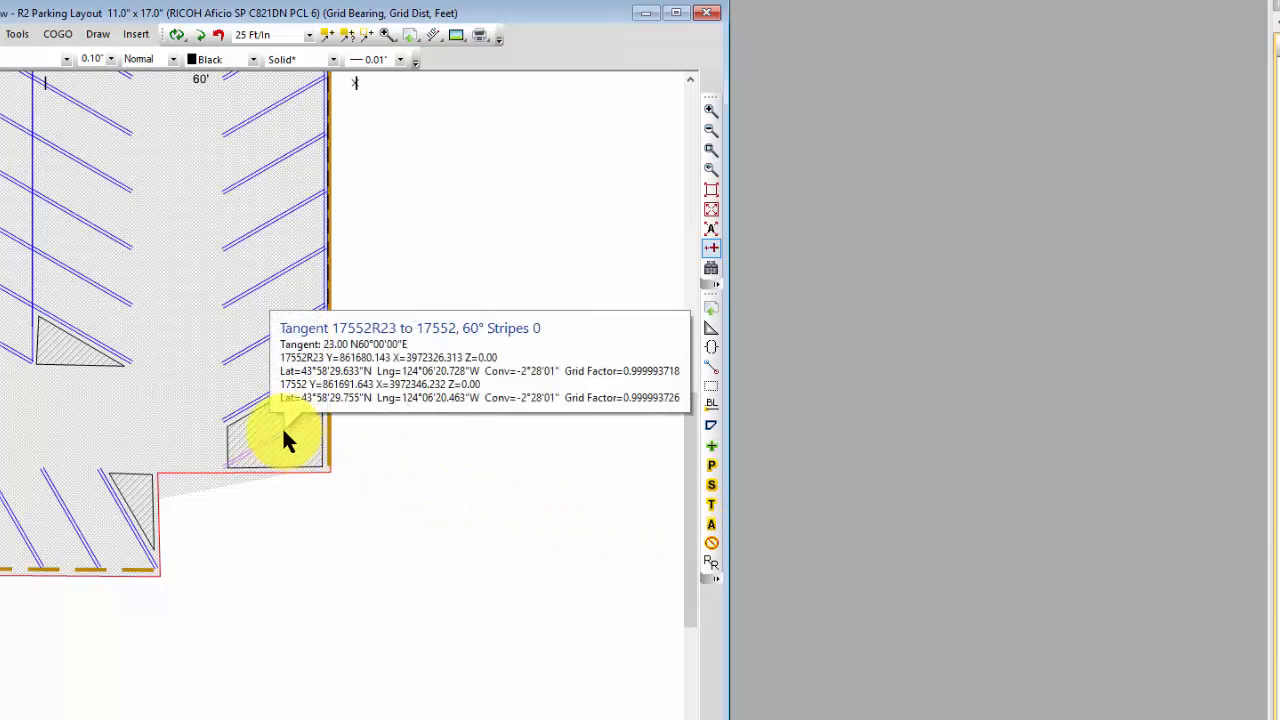
pyautogui.rightClick(282, 426)
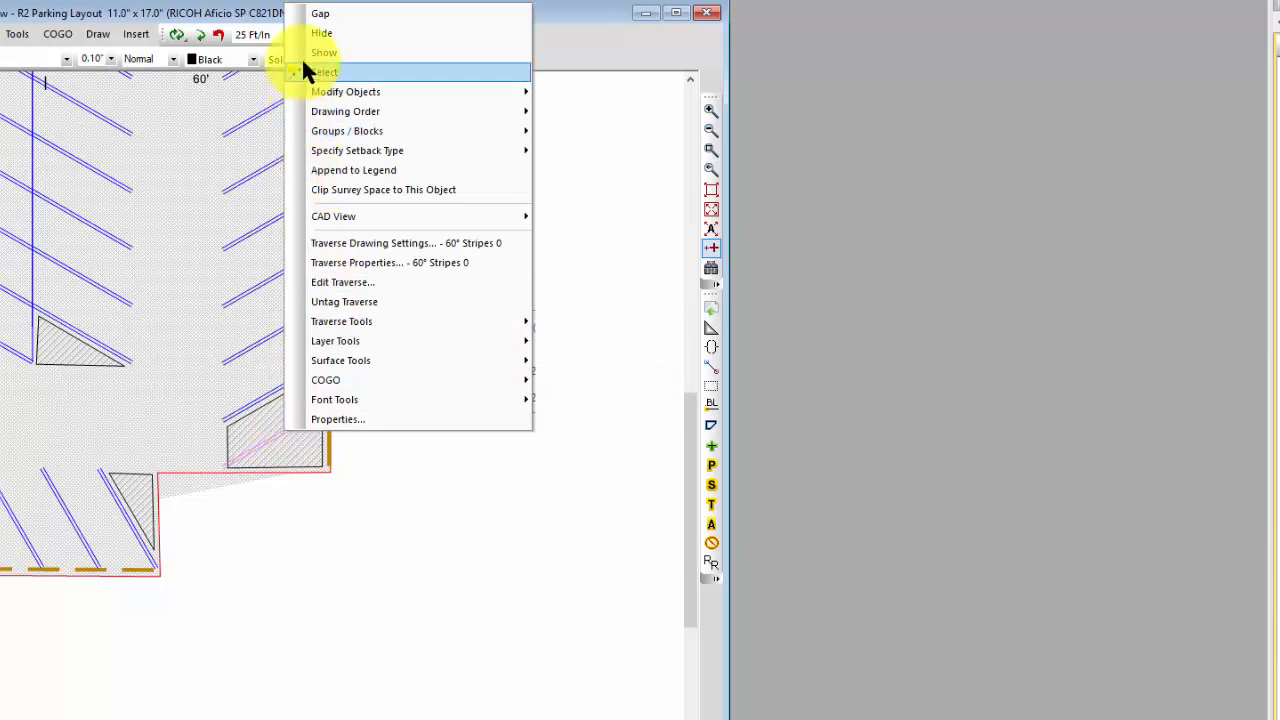
pyautogui.click(322, 34)
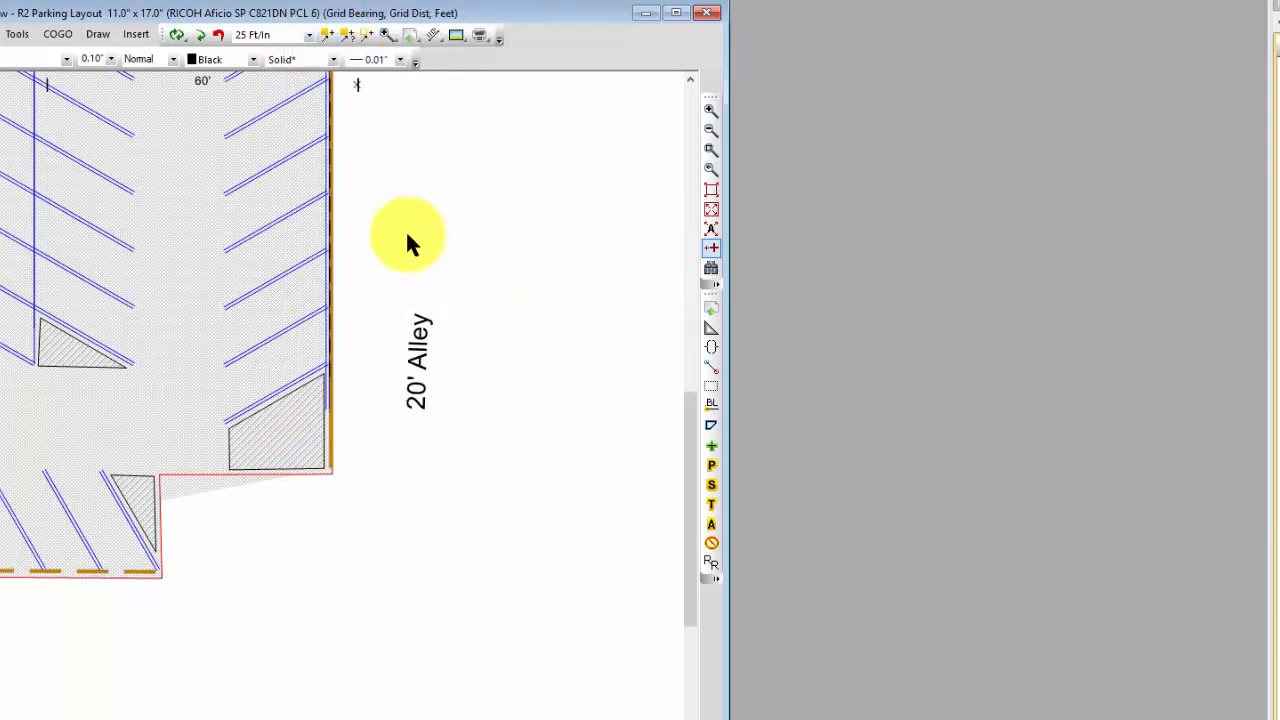
# Step: Hide the tangent from 17552-16 to 17552 of the 60° Stripes 0 traverse beside the hatched area at the alley
pyautogui.moveTo(326, 392)
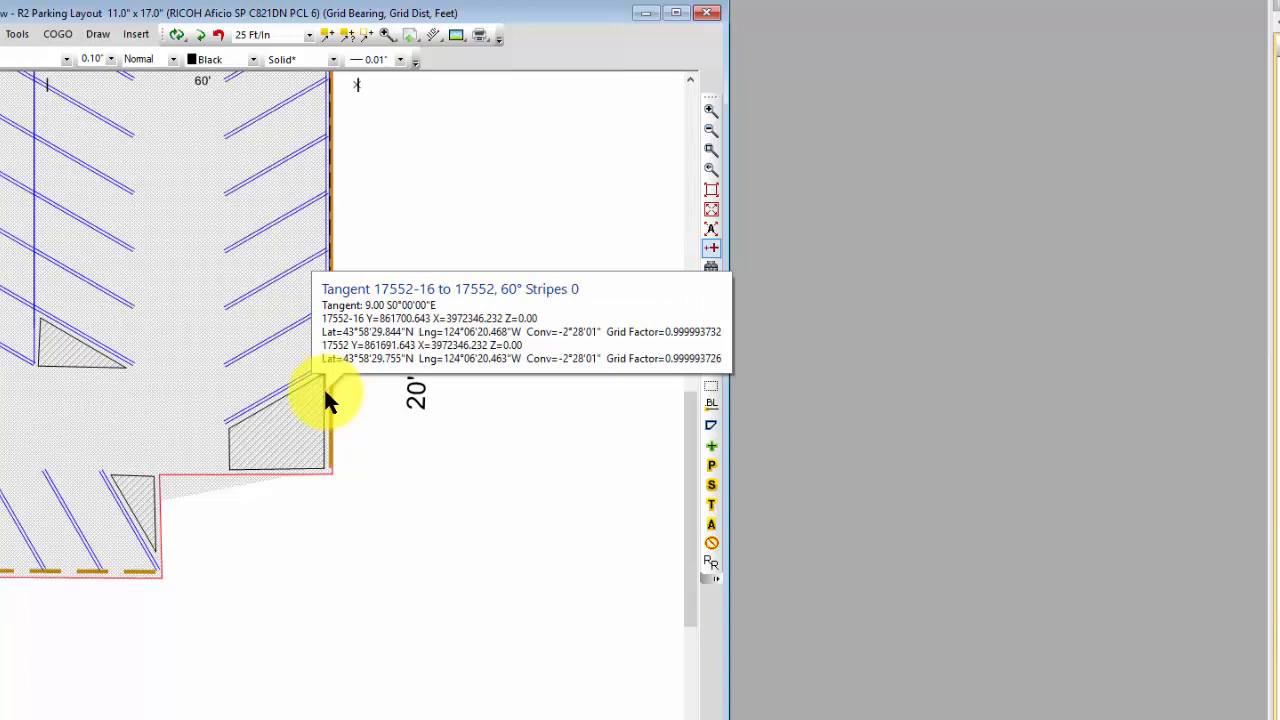
pyautogui.rightClick(326, 398)
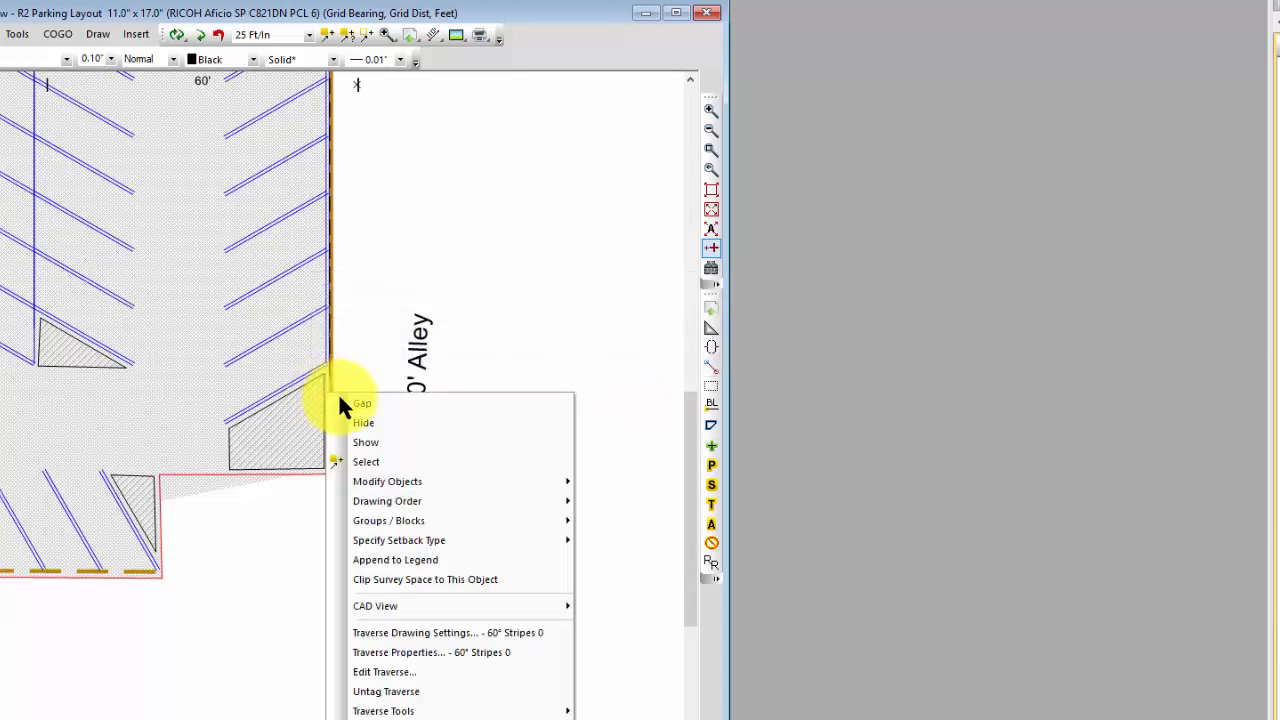
pyautogui.click(350, 423)
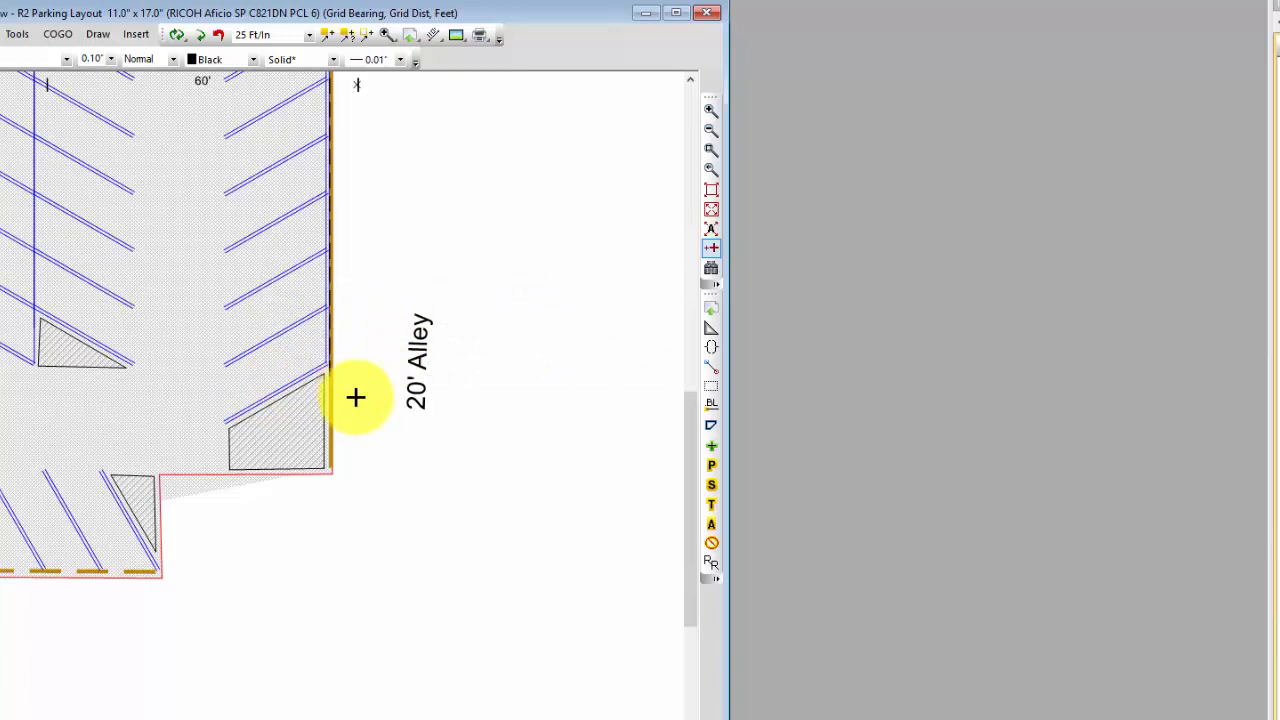
# Step: Turn the Background layer back on to display the aerial image beneath the parking layout
pyautogui.rightClick(479, 113)
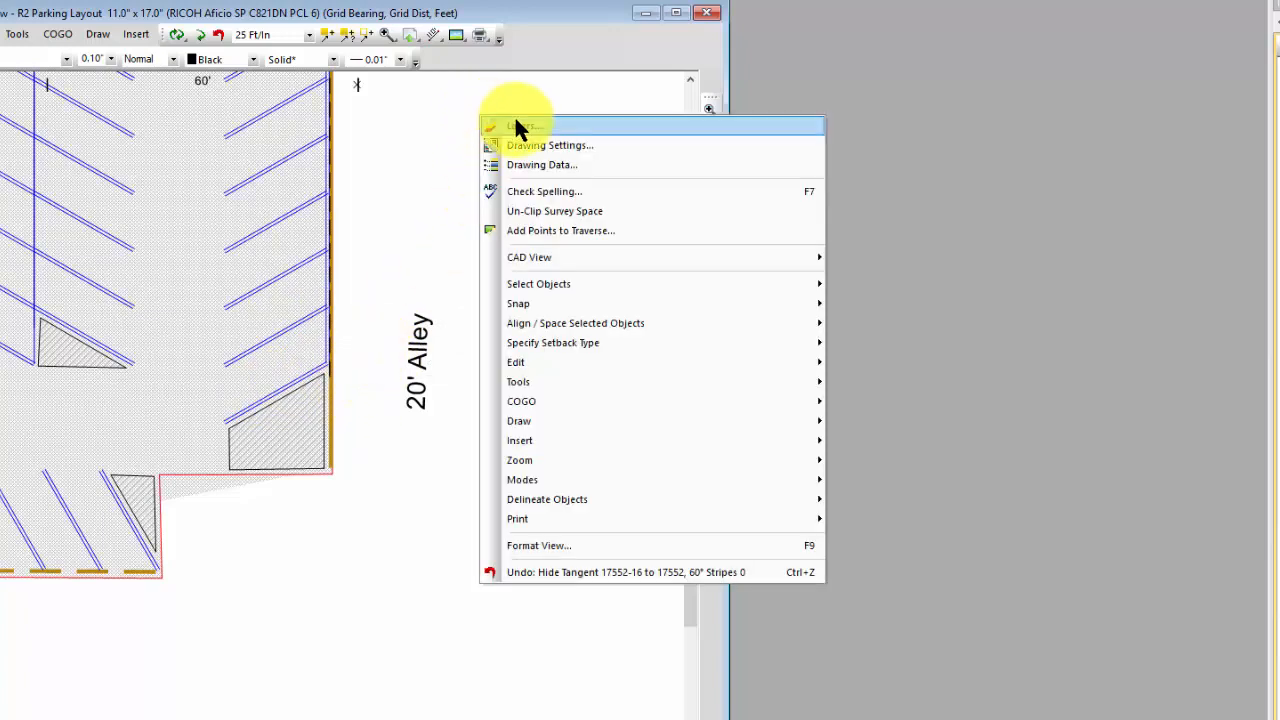
pyautogui.click(519, 126)
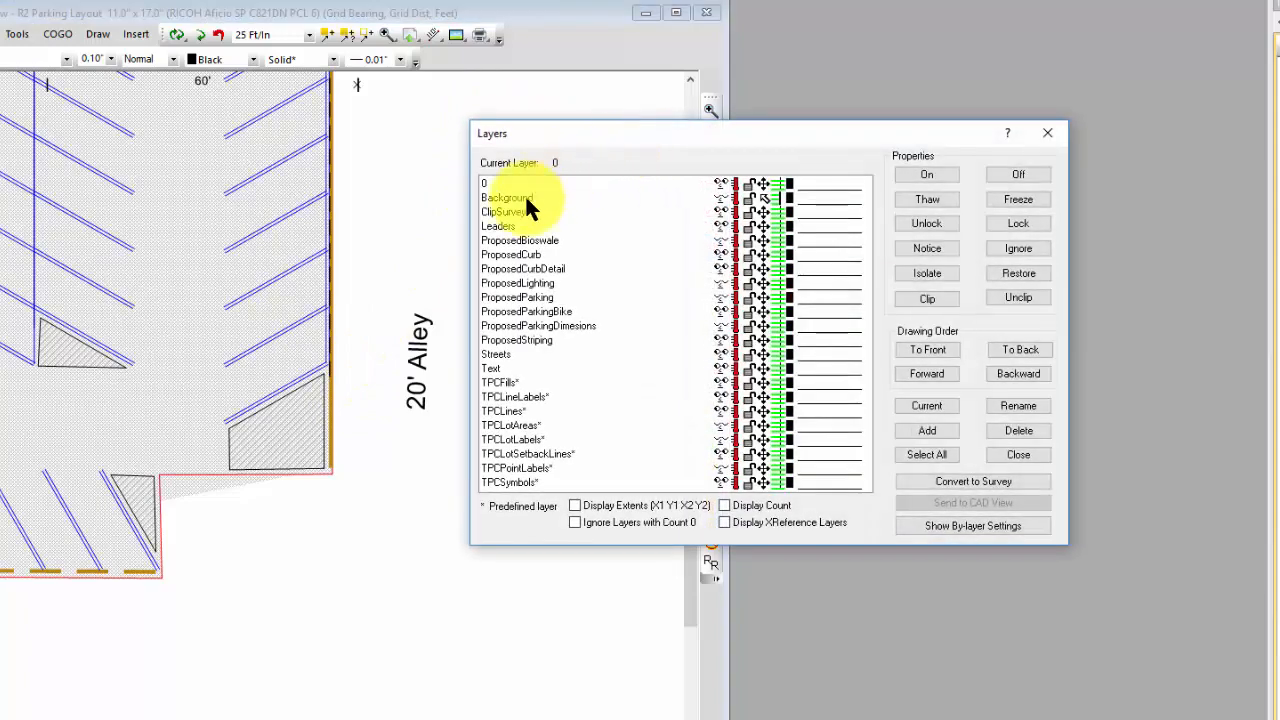
pyautogui.click(526, 198)
pyautogui.click(937, 172)
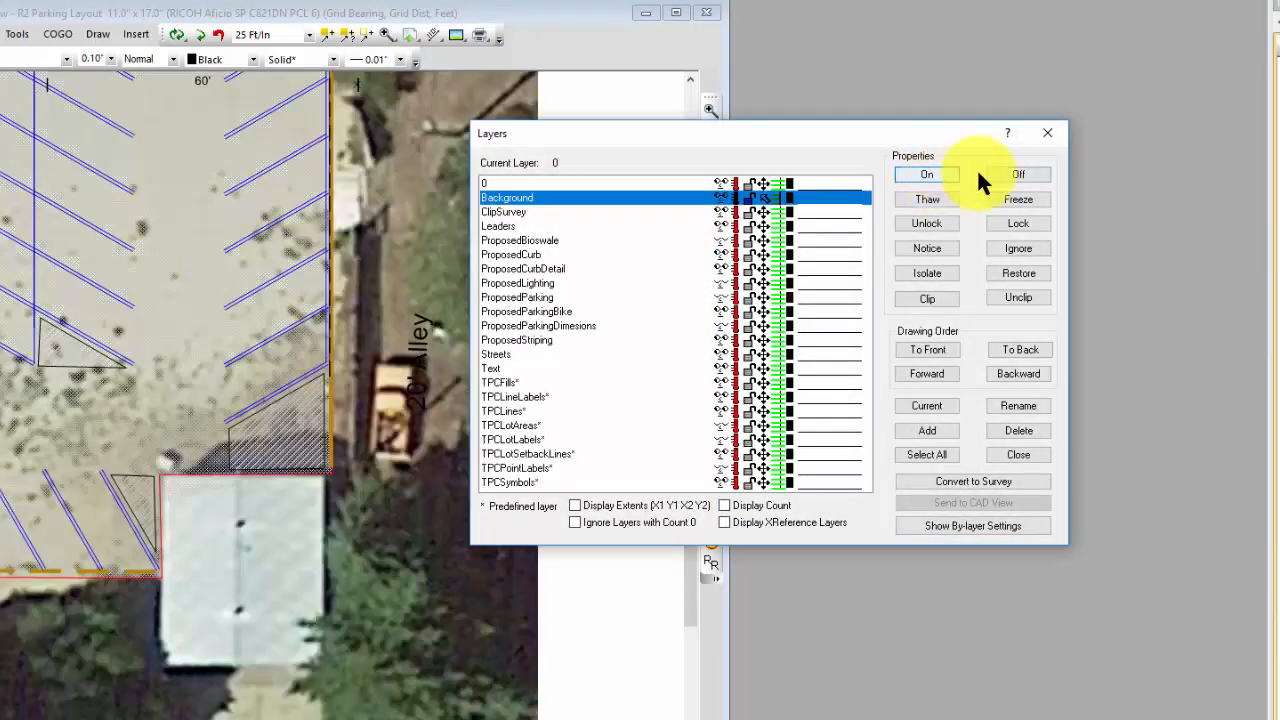
pyautogui.click(1047, 133)
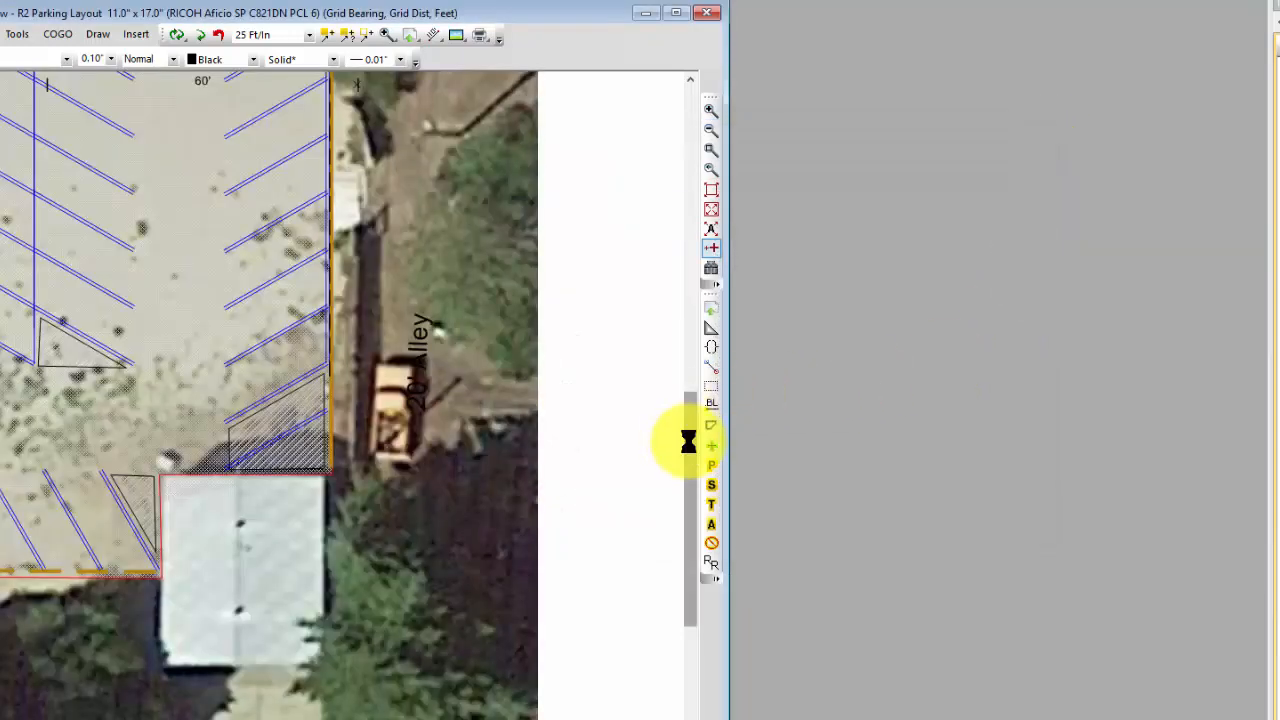
# Step: Turn on the ProposedParkingDimesions layer to display the stall and aisle dimensions in the parking layout
pyautogui.moveTo(688, 441)
pyautogui.mouseDown()
pyautogui.moveTo(687, 318)
pyautogui.moveTo(657, 195)
pyautogui.mouseUp()
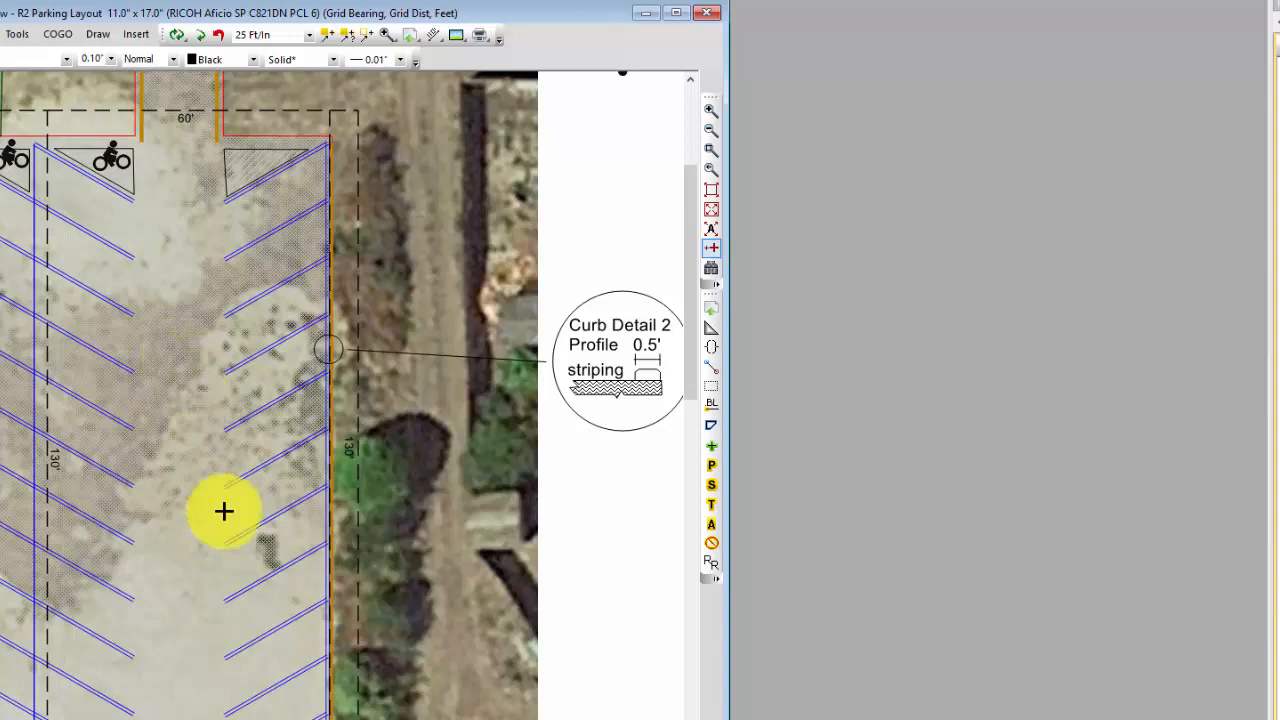
pyautogui.hscroll(-1, 342, 395)
pyautogui.hscroll(-5, 342, 395)
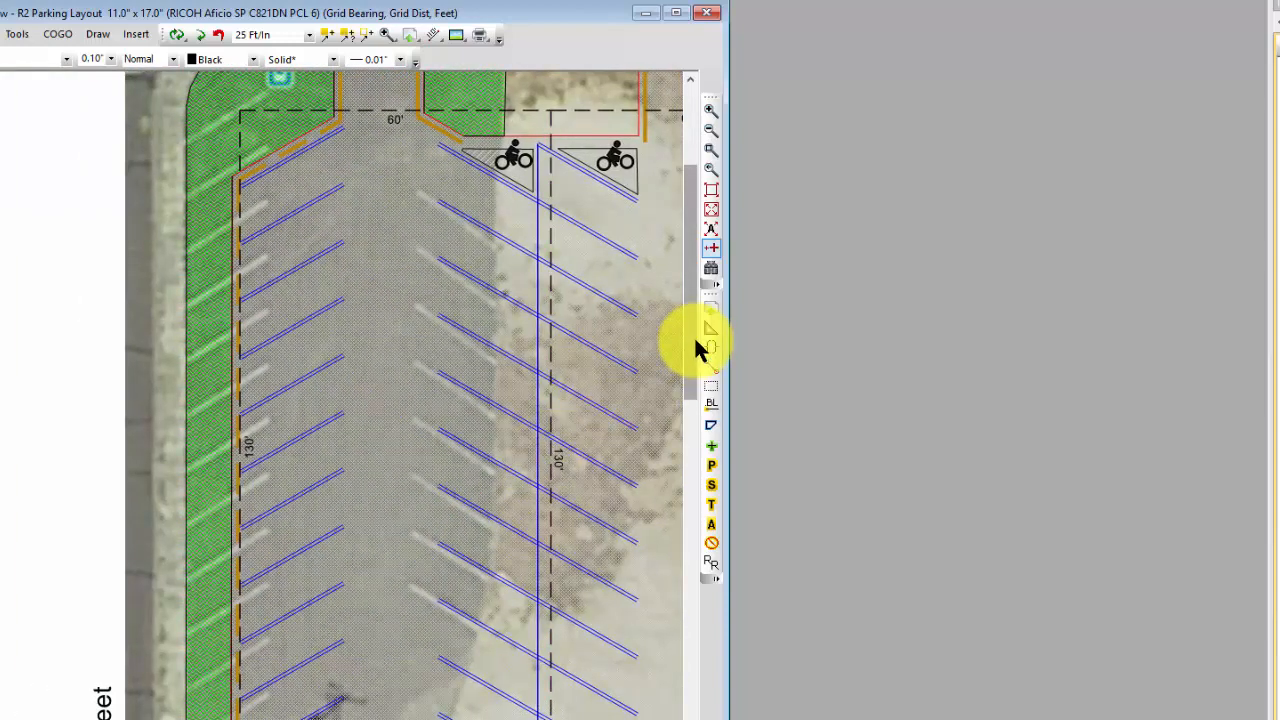
pyautogui.scroll(3, 693, 335)
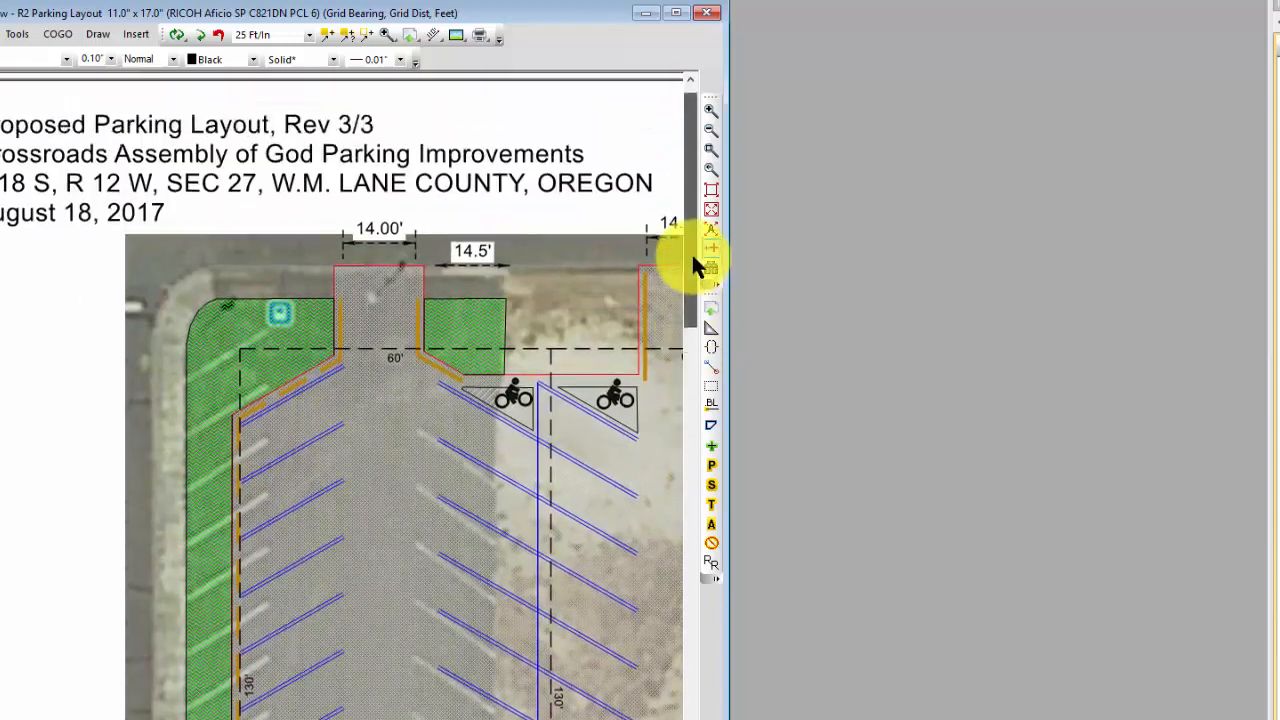
pyautogui.rightClick(496, 116)
pyautogui.click(528, 126)
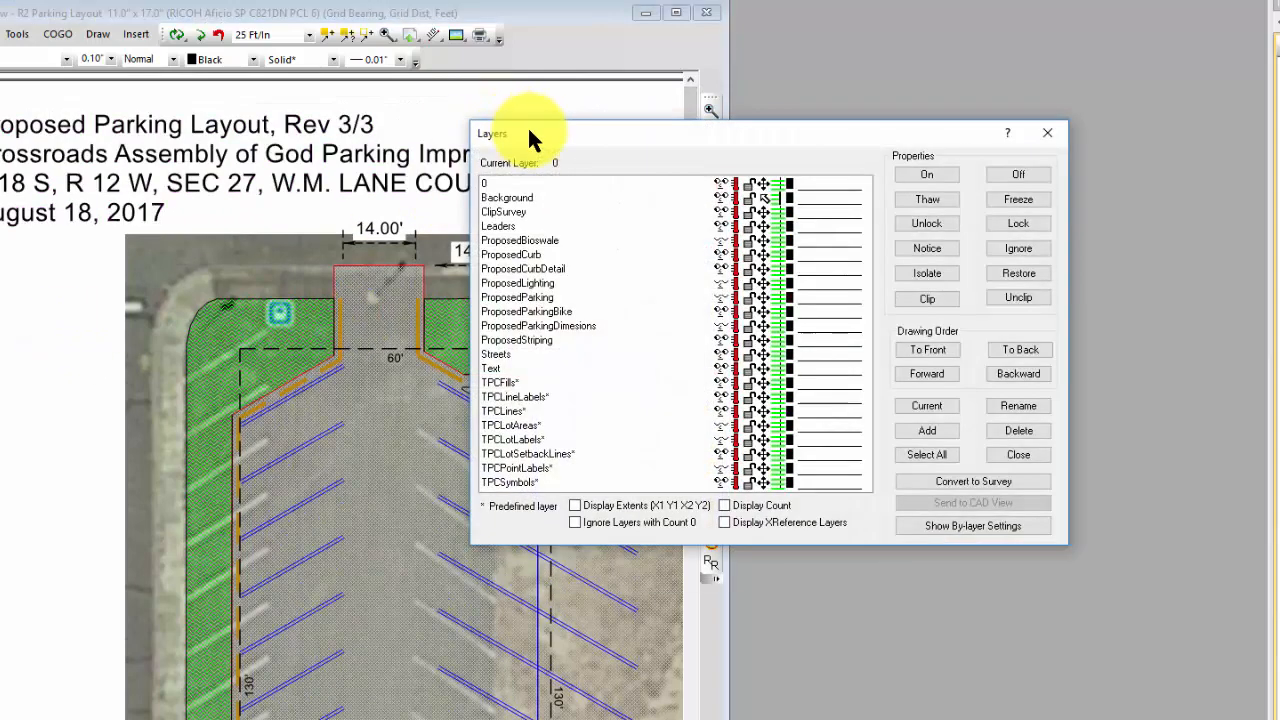
pyautogui.click(545, 326)
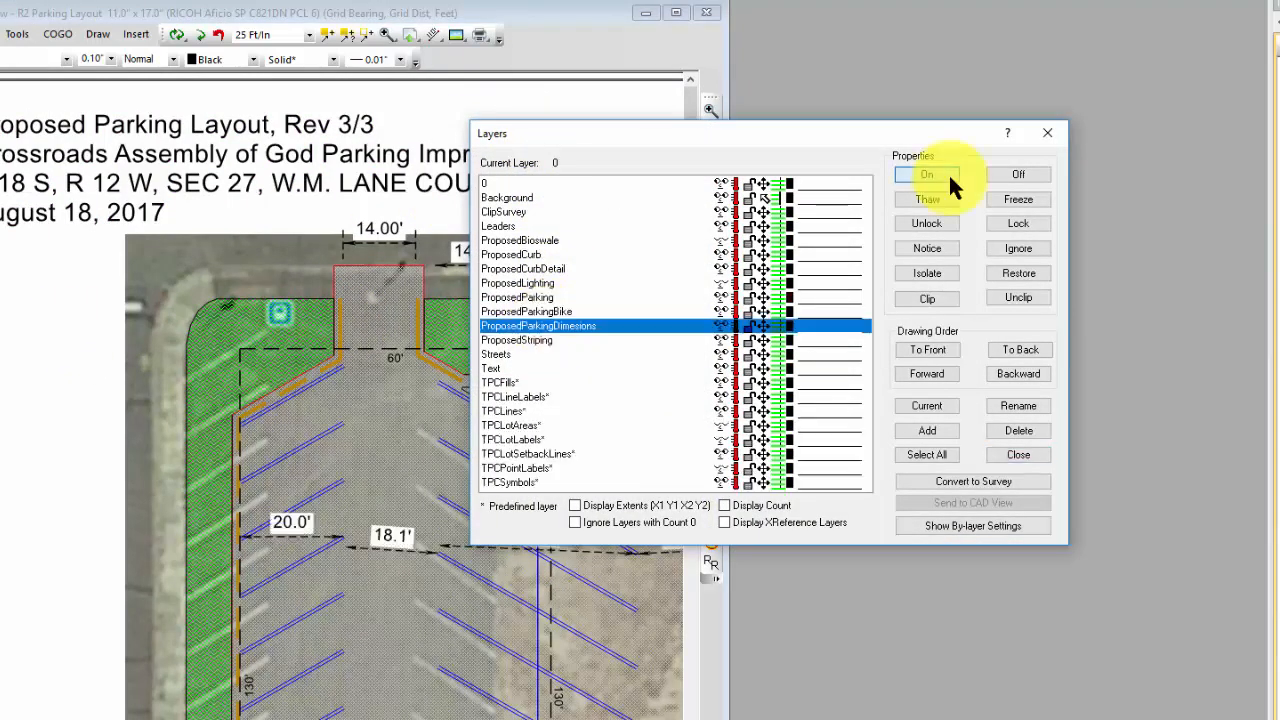
pyautogui.click(940, 174)
pyautogui.click(1047, 134)
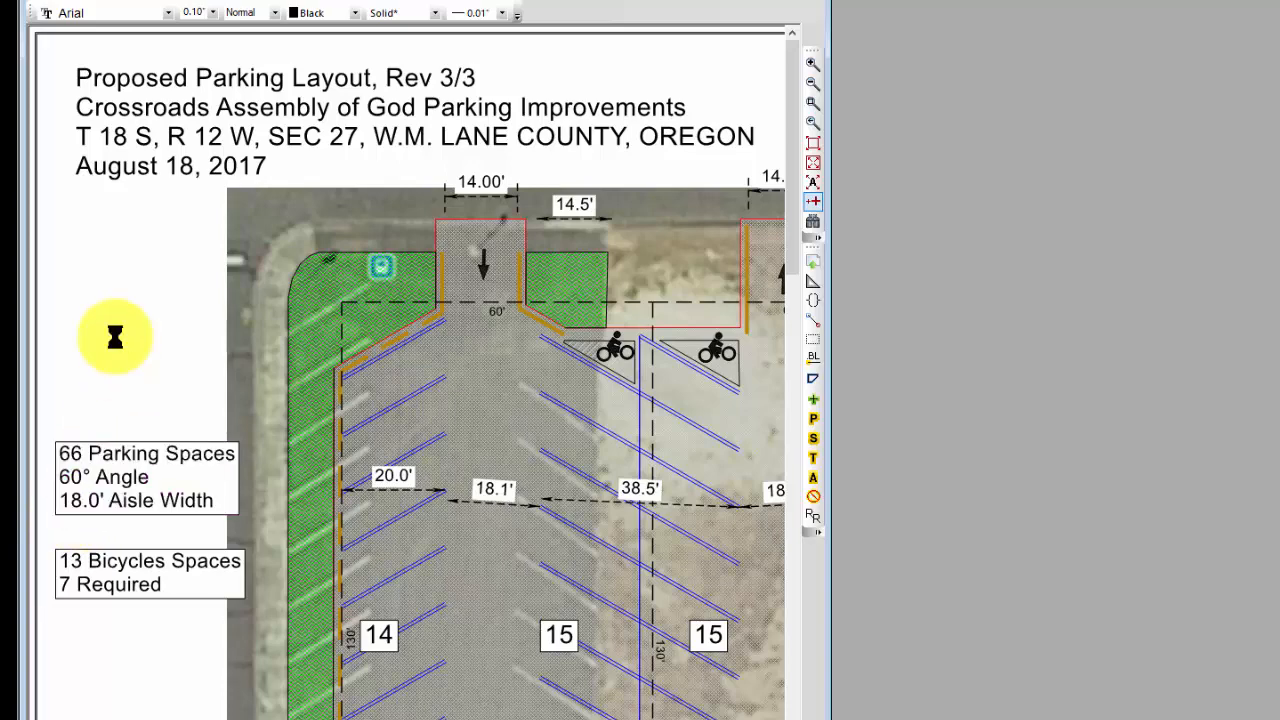
pyautogui.moveTo(491, 562); pyautogui.dragTo(178, 333, button='middle')
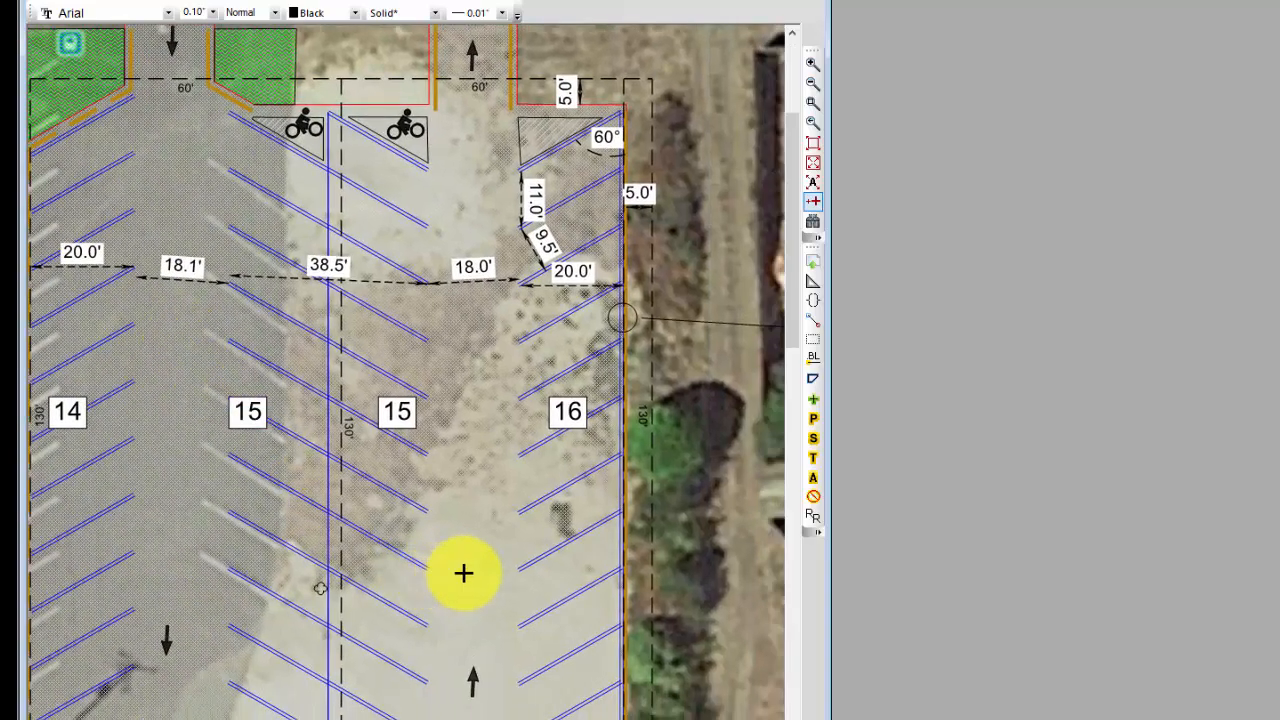